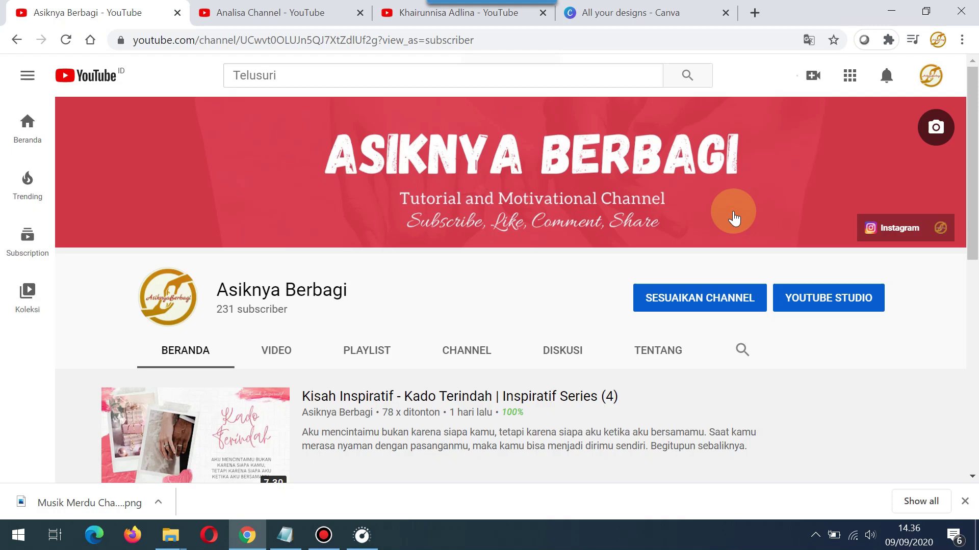
Look over the Asiknya Berbagi channel page, examining its banner, profile picture and uploaded videos.
{"action": "scroll", "coordinate": [372, 284], "scroll_direction": "down", "scroll_amount": 4}
{"action": "scroll", "coordinate": [370, 295], "scroll_direction": "up", "scroll_amount": 5}
{"action": "scroll", "coordinate": [348, 346], "scroll_direction": "down", "scroll_amount": 3}
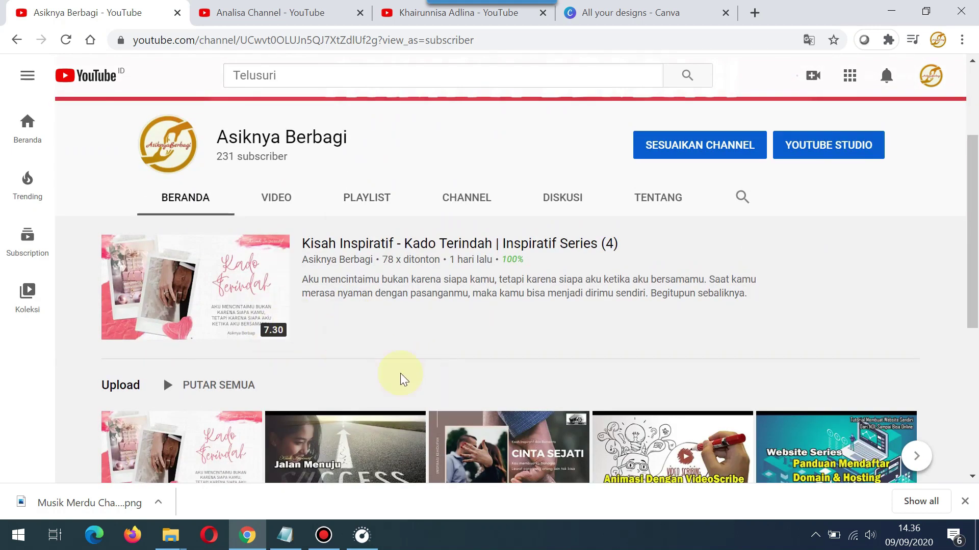
{"action": "scroll", "coordinate": [372, 376], "scroll_direction": "down", "scroll_amount": 1}
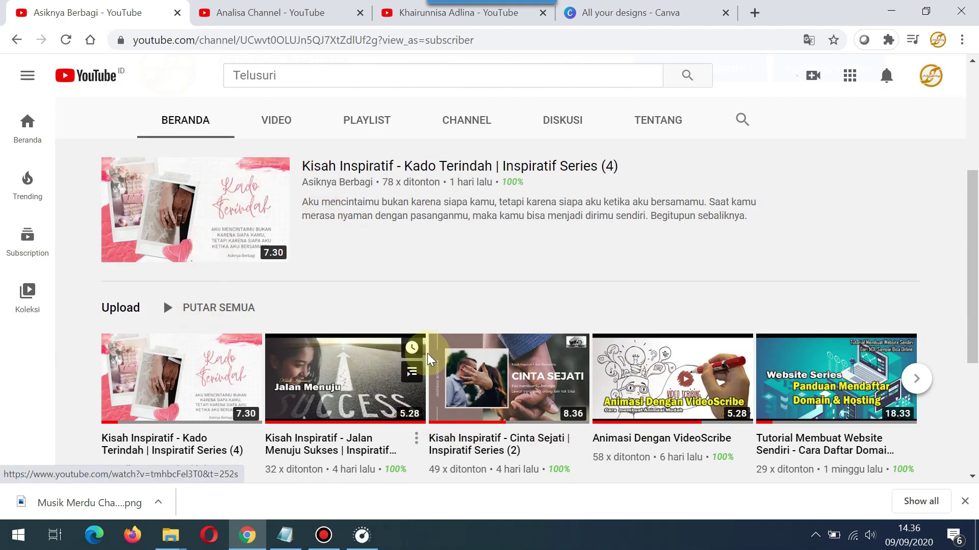
{"action": "scroll", "coordinate": [349, 433], "scroll_direction": "up", "scroll_amount": 1}
{"action": "scroll", "coordinate": [348, 432], "scroll_direction": "up", "scroll_amount": 1}
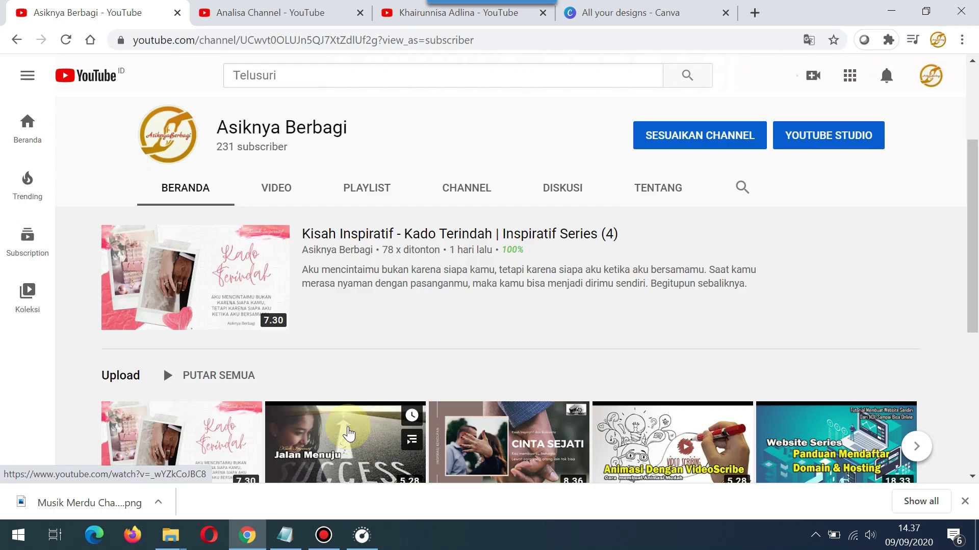
{"action": "scroll", "coordinate": [348, 433], "scroll_direction": "up", "scroll_amount": 3}
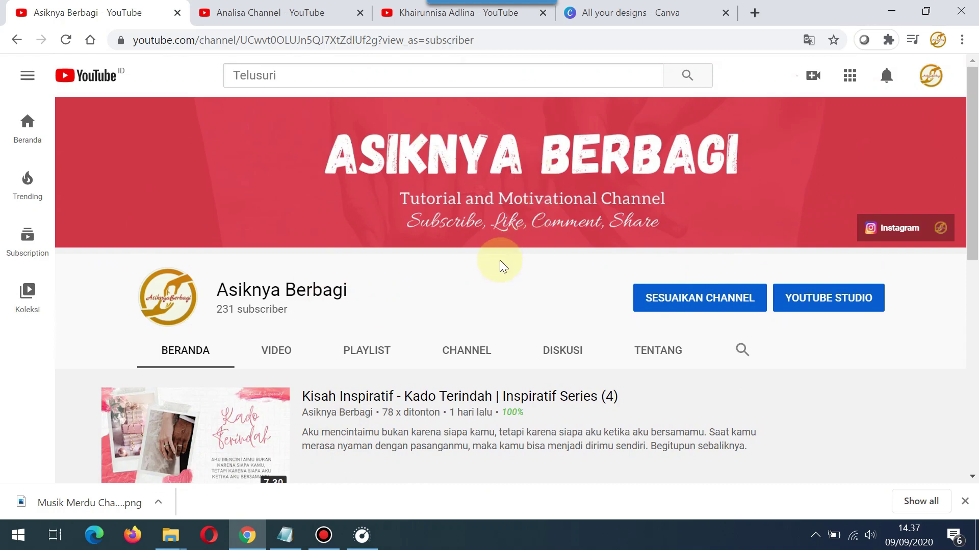
{"action": "scroll", "coordinate": [478, 316], "scroll_direction": "down", "scroll_amount": 3}
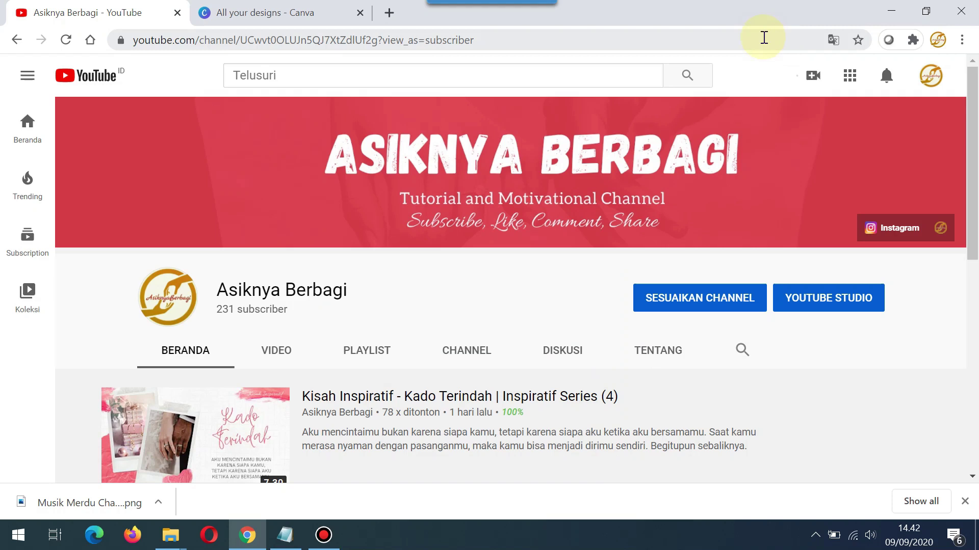
Switch to Canva and go from the all-designs folder to the home page at canva.com.
{"action": "left_click", "coordinate": [295, 13]}
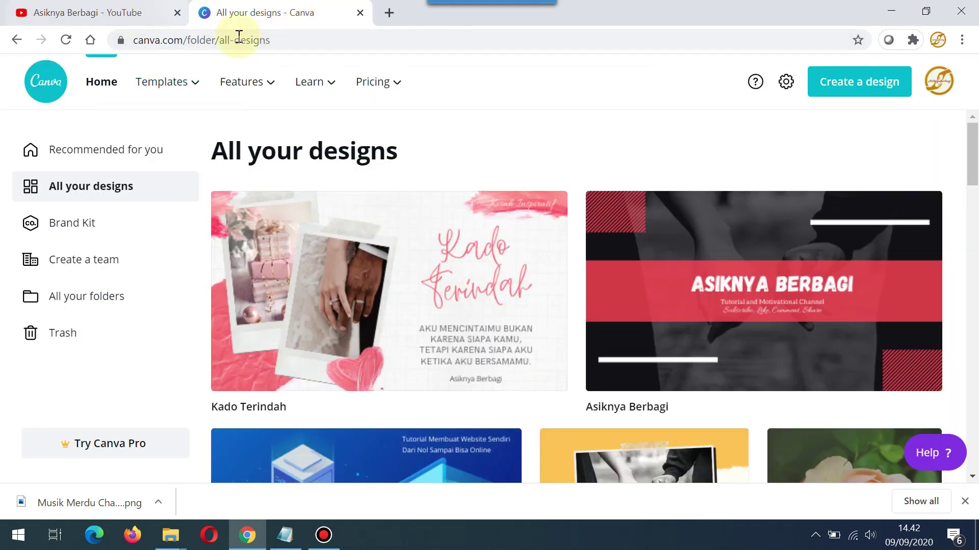
{"action": "left_click_drag", "start_coordinate": [184, 41], "coordinate": [337, 30]}
{"action": "key", "text": "BackSpace"}
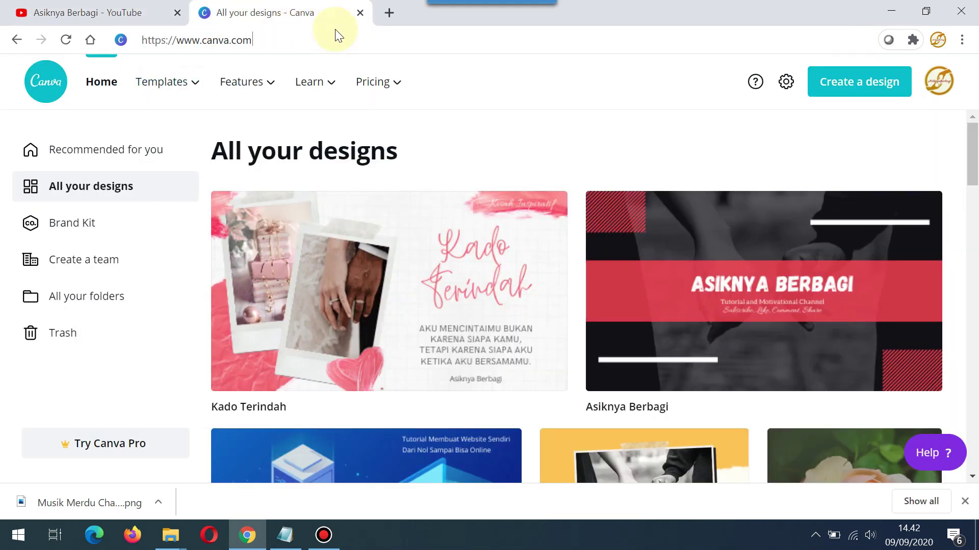
{"action": "key", "text": "Return"}
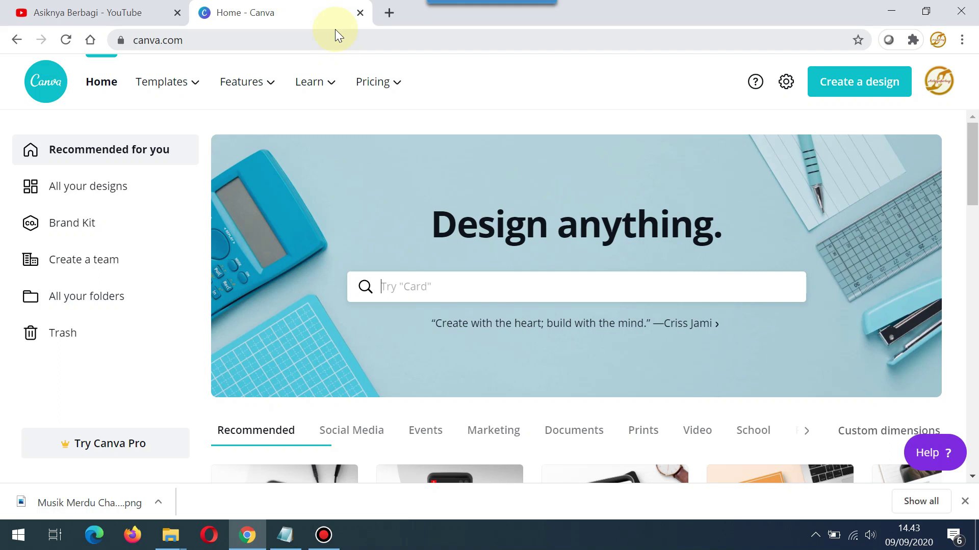
{"action": "left_click", "coordinate": [219, 40]}
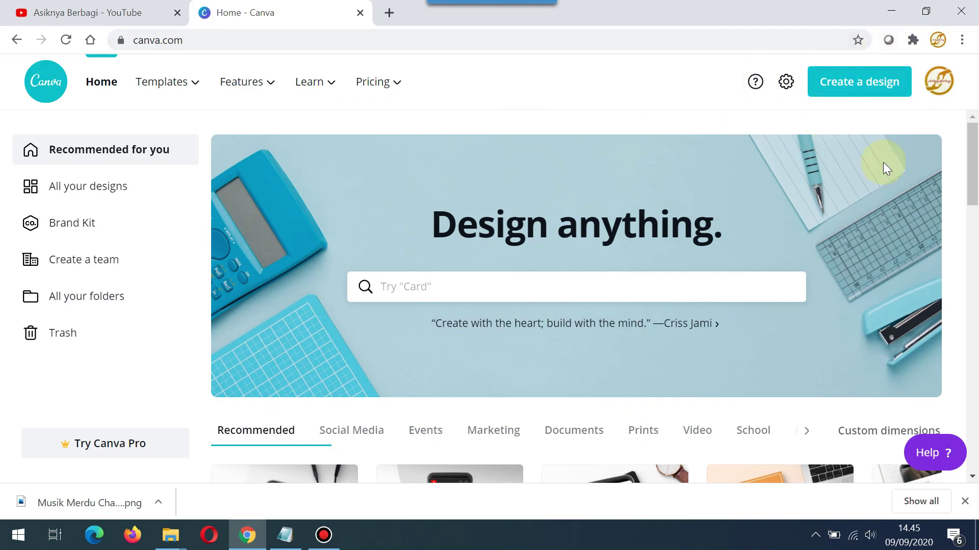
Create a new blank design of the YouTube Channel Art type.
{"action": "left_click", "coordinate": [850, 89]}
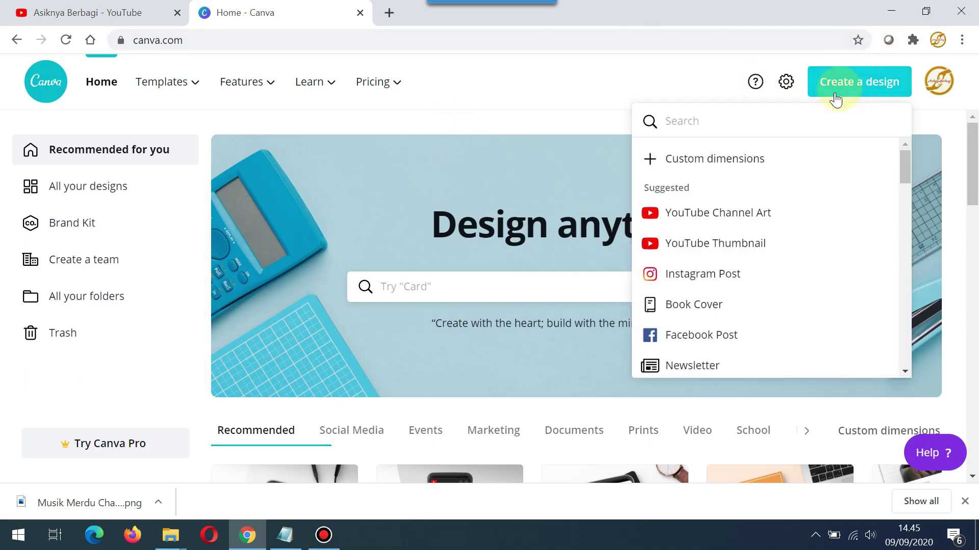
{"action": "scroll", "coordinate": [705, 190], "scroll_direction": "down", "scroll_amount": 12}
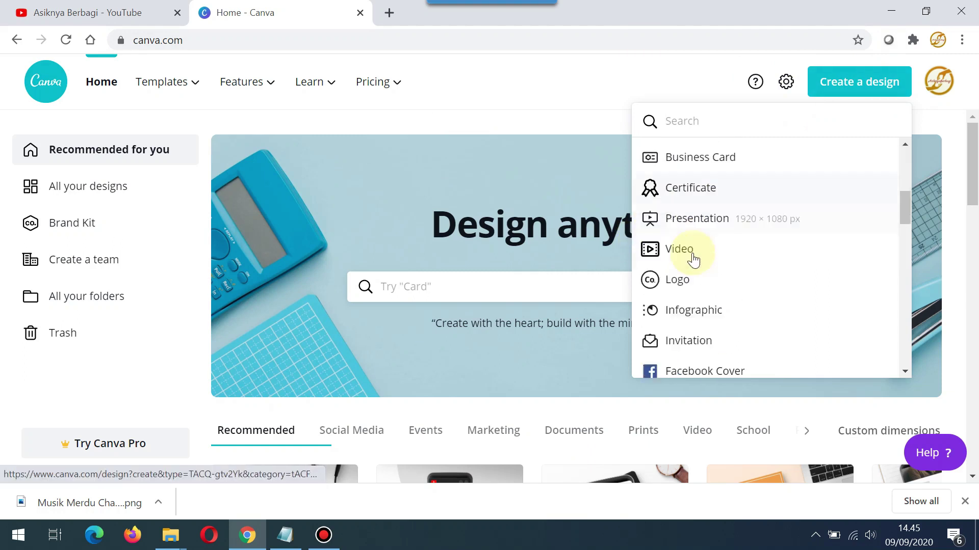
{"action": "scroll", "coordinate": [691, 266], "scroll_direction": "up", "scroll_amount": 10}
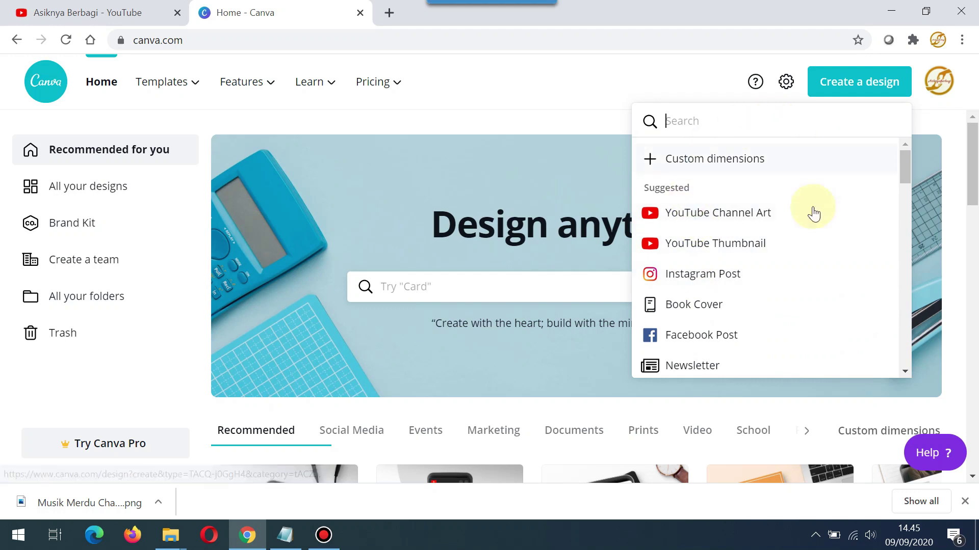
{"action": "left_click", "coordinate": [714, 219]}
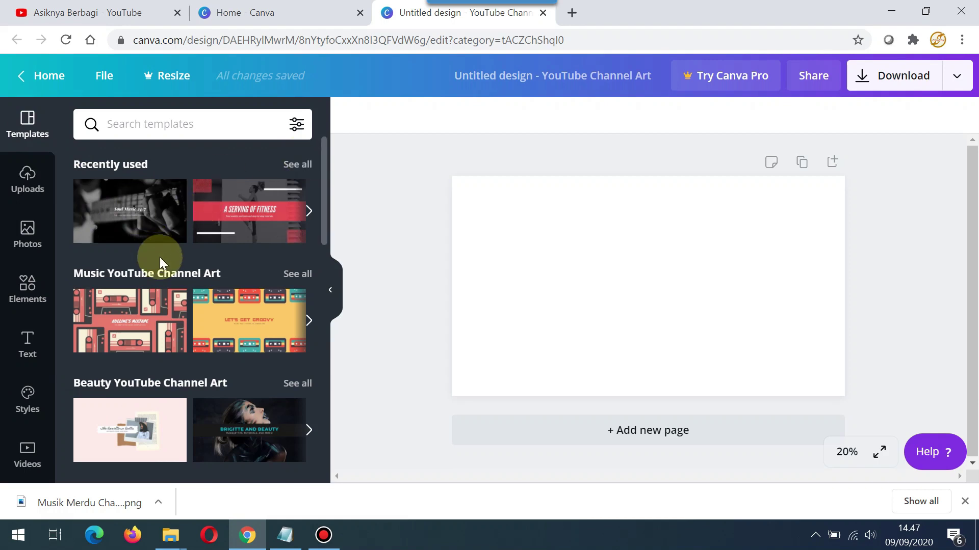
Browse the available YouTube Channel Art templates, including the music, beauty, travel and makeup categories.
{"action": "scroll", "coordinate": [160, 257], "scroll_direction": "down", "scroll_amount": 15}
{"action": "scroll", "coordinate": [139, 351], "scroll_direction": "down", "scroll_amount": 1}
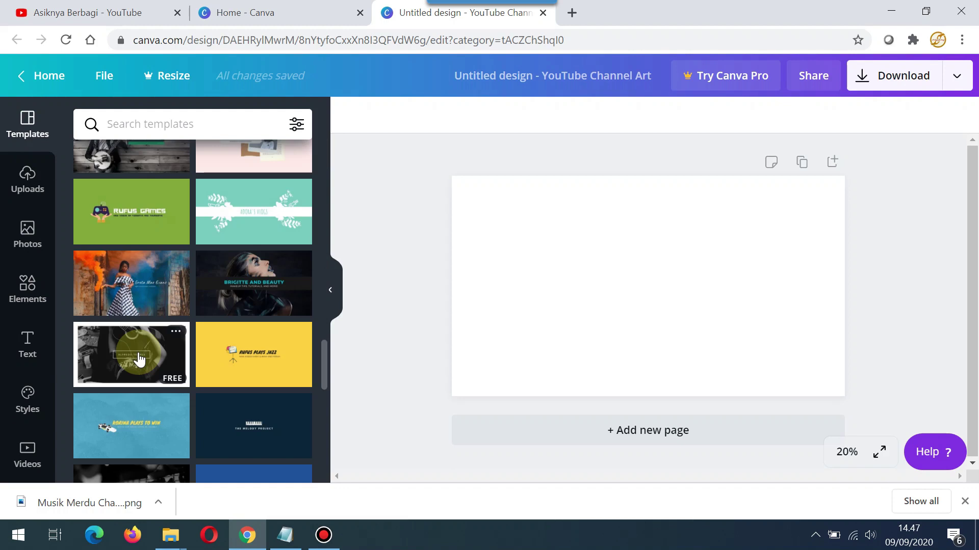
{"action": "scroll", "coordinate": [138, 359], "scroll_direction": "up", "scroll_amount": 15}
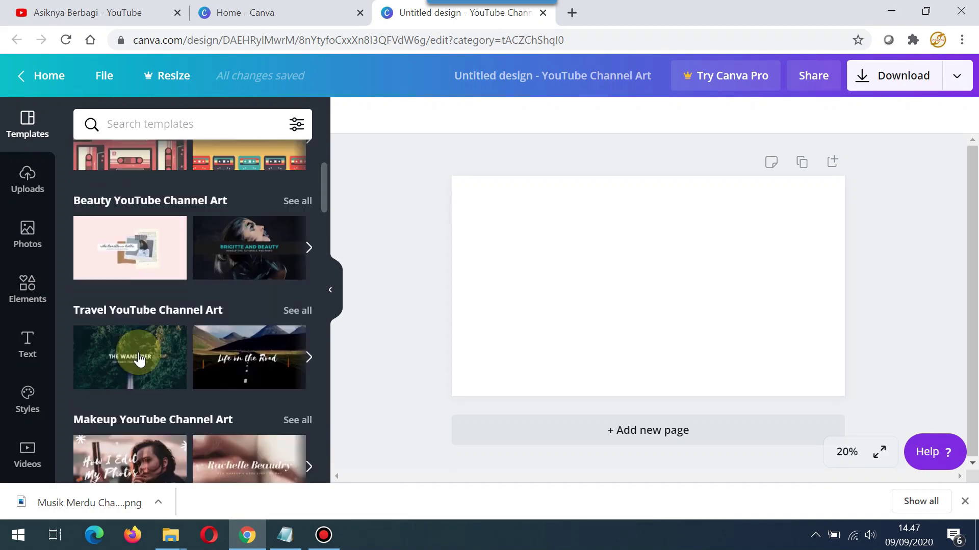
{"action": "scroll", "coordinate": [137, 354], "scroll_direction": "up", "scroll_amount": 4}
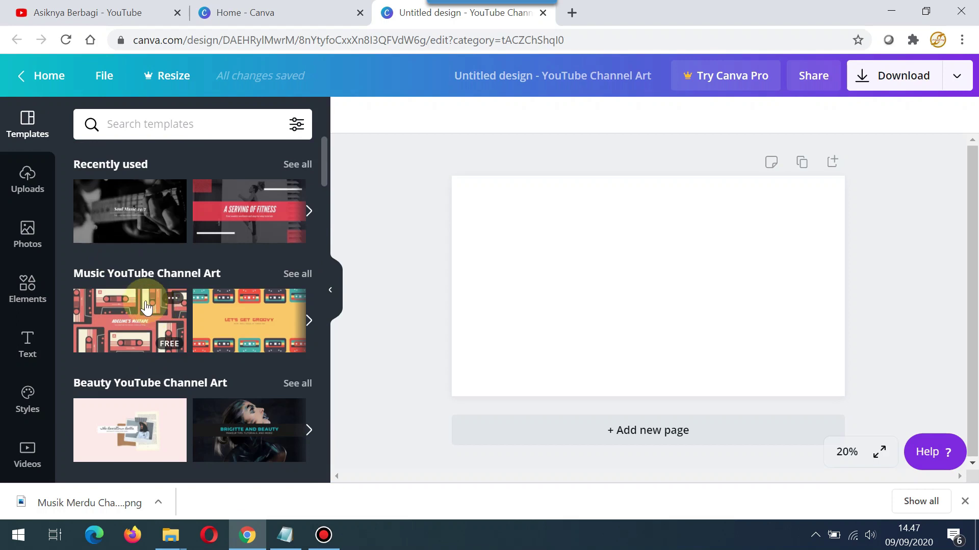
Examine the uploaded images and videos and show the sources available for uploading an image or video.
{"action": "left_click", "coordinate": [31, 181]}
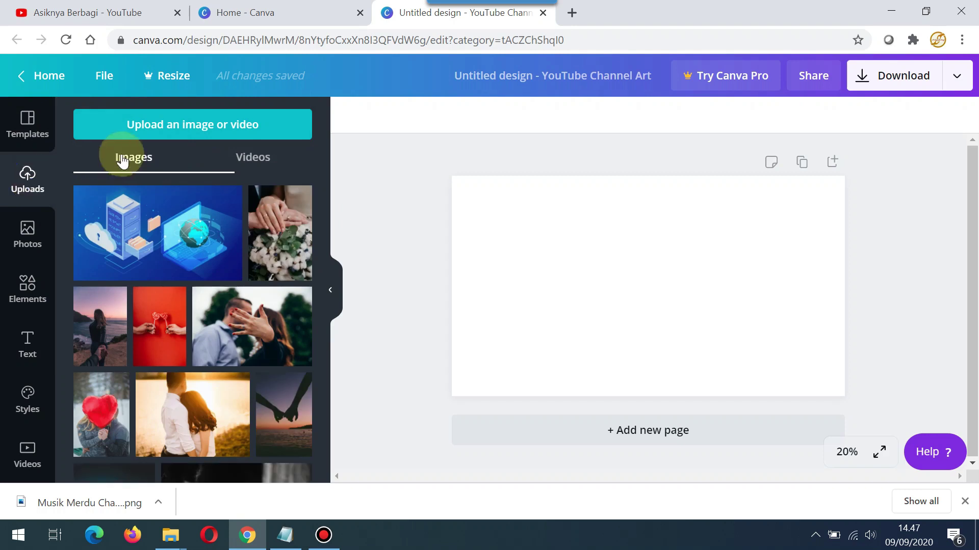
{"action": "left_click", "coordinate": [251, 162]}
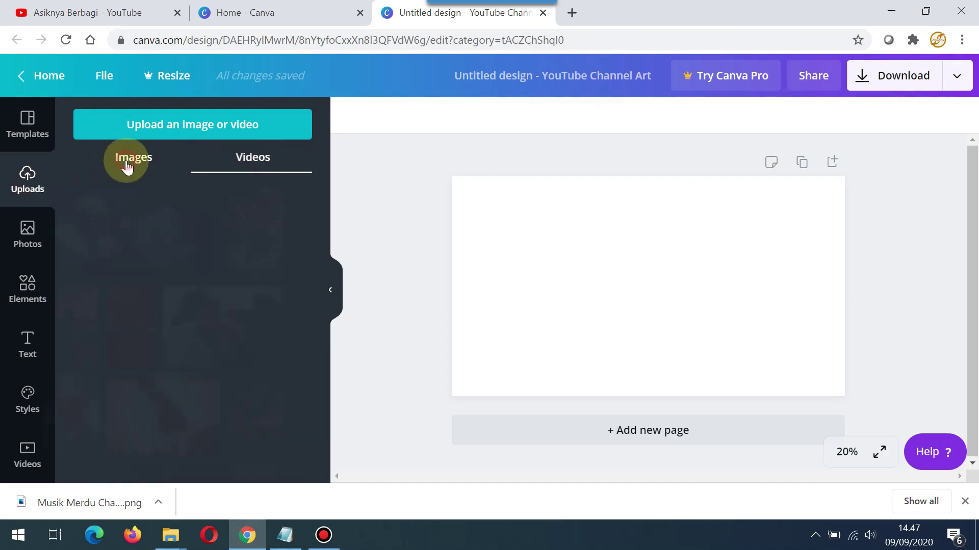
{"action": "left_click", "coordinate": [127, 163]}
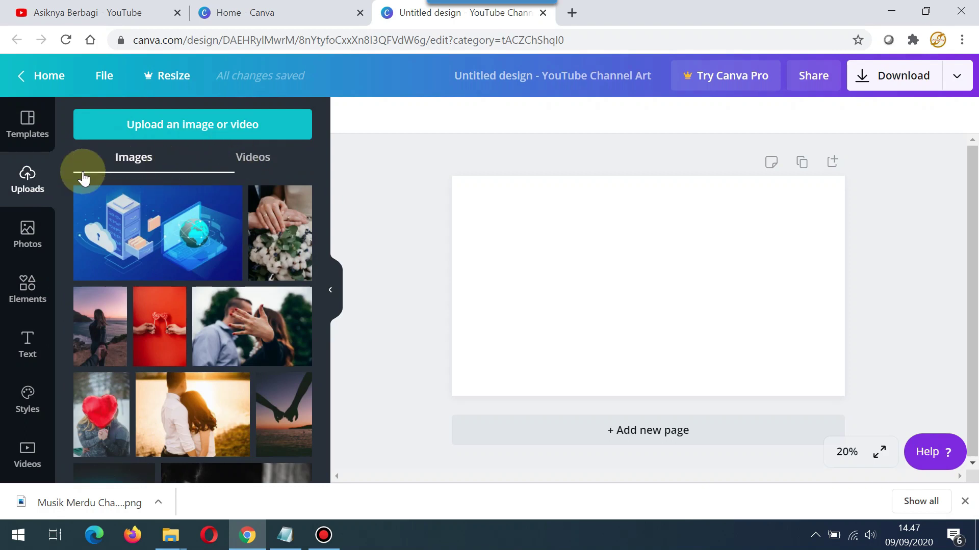
{"action": "left_click", "coordinate": [29, 138]}
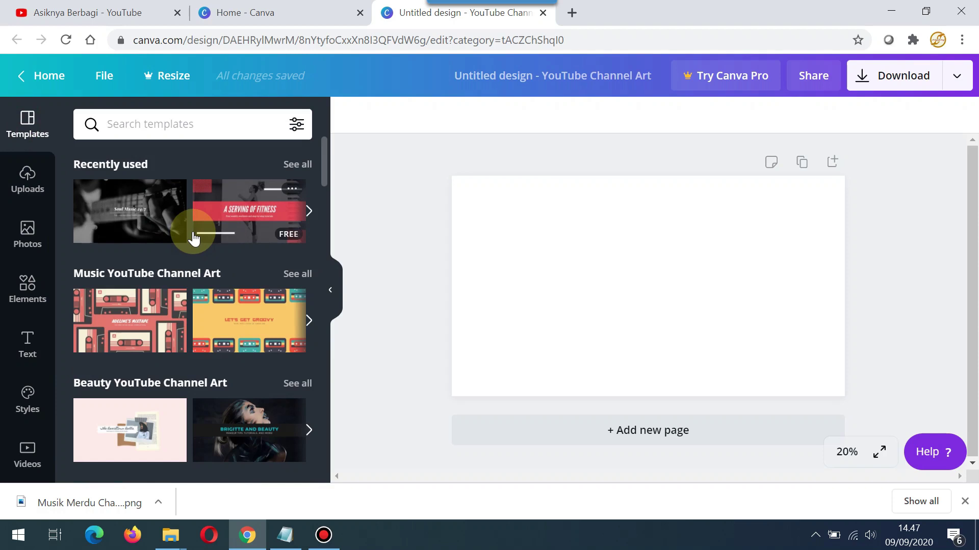
{"action": "left_click", "coordinate": [31, 183]}
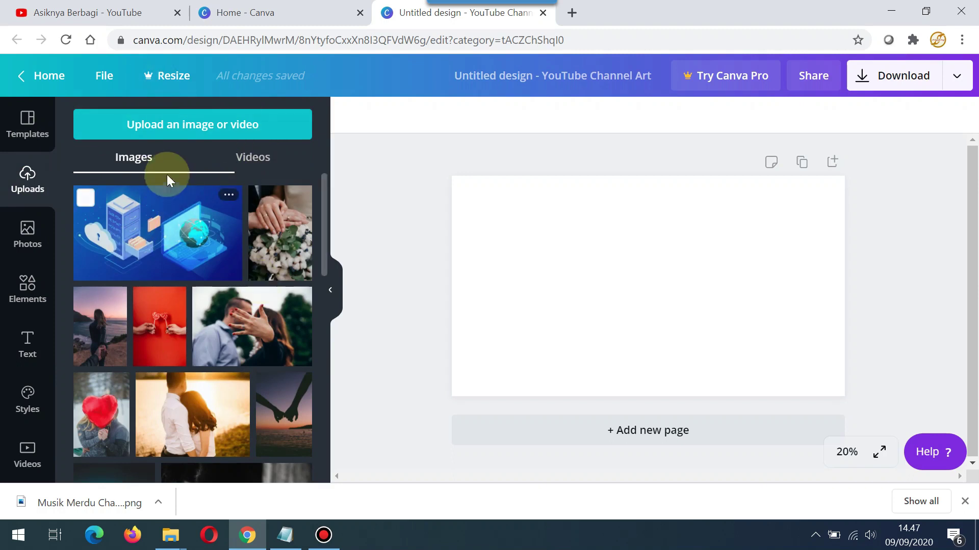
{"action": "left_click", "coordinate": [165, 127]}
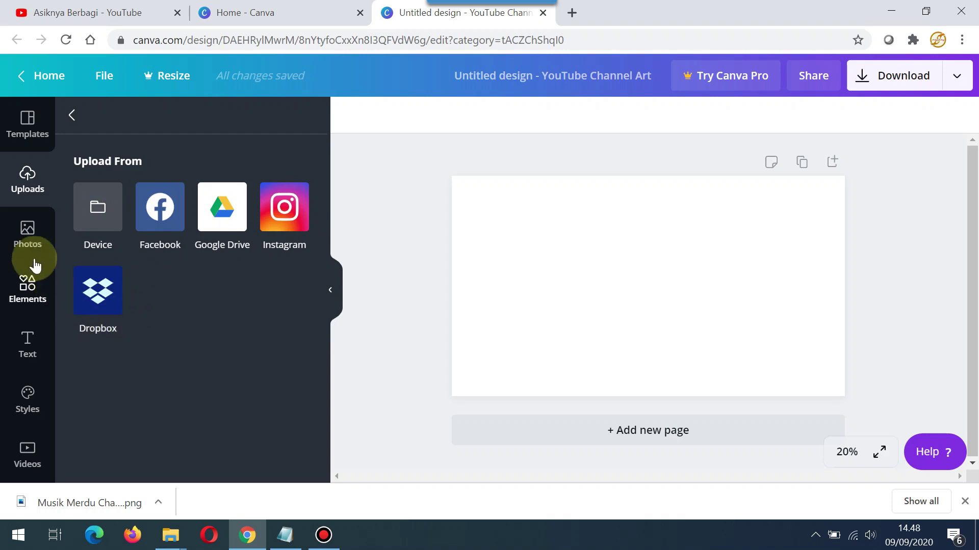
Browse the stock photo library, covering the recently used and trending photos.
{"action": "left_click", "coordinate": [29, 246]}
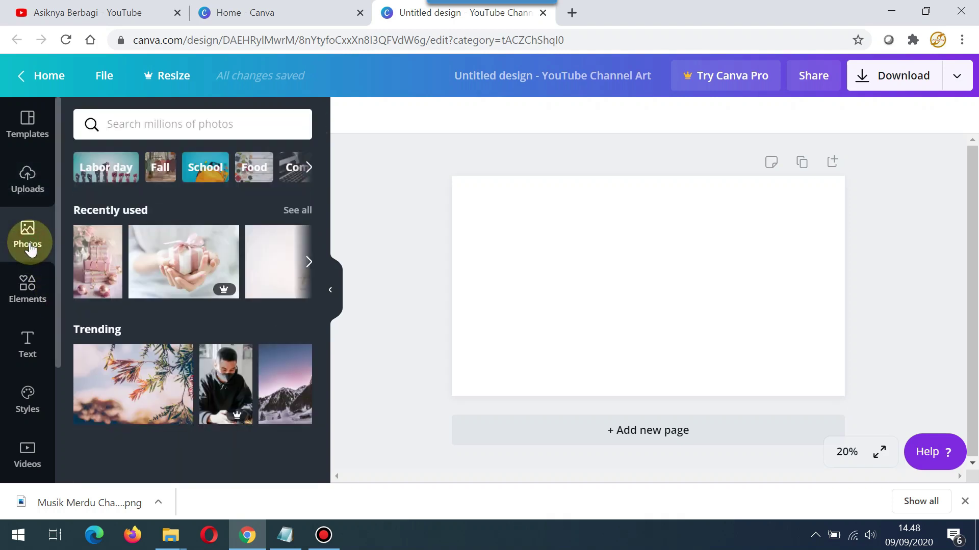
{"action": "scroll", "coordinate": [162, 306], "scroll_direction": "down", "scroll_amount": 10}
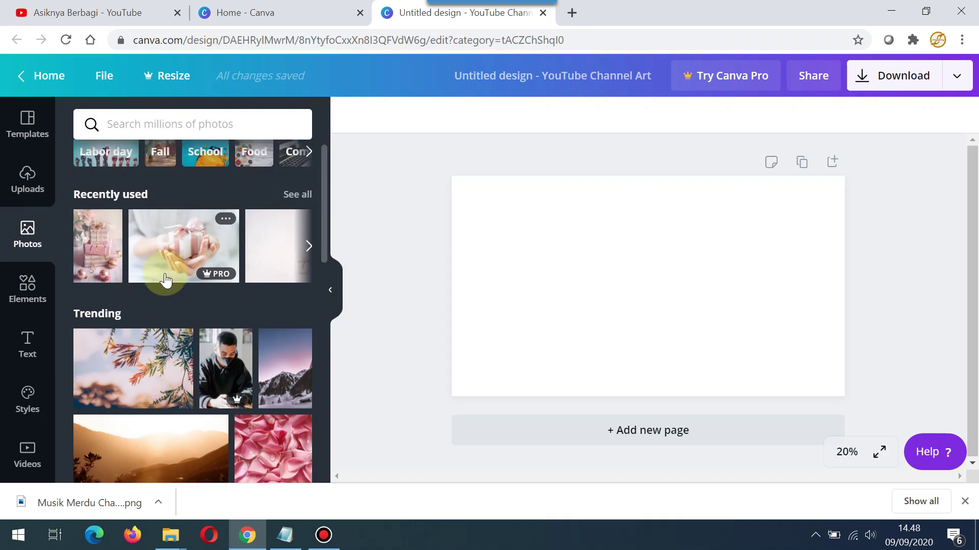
{"action": "scroll", "coordinate": [158, 336], "scroll_direction": "down", "scroll_amount": 10}
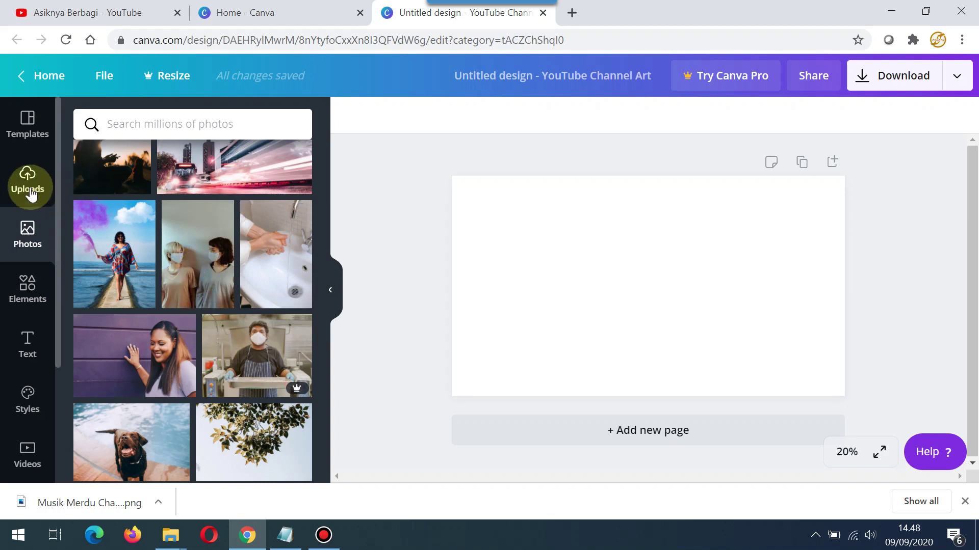
Browse the design elements, from lines, shapes, charts and grids to illustration collections such as Bold Foliage and Sketchy Flowers.
{"action": "left_click", "coordinate": [29, 300]}
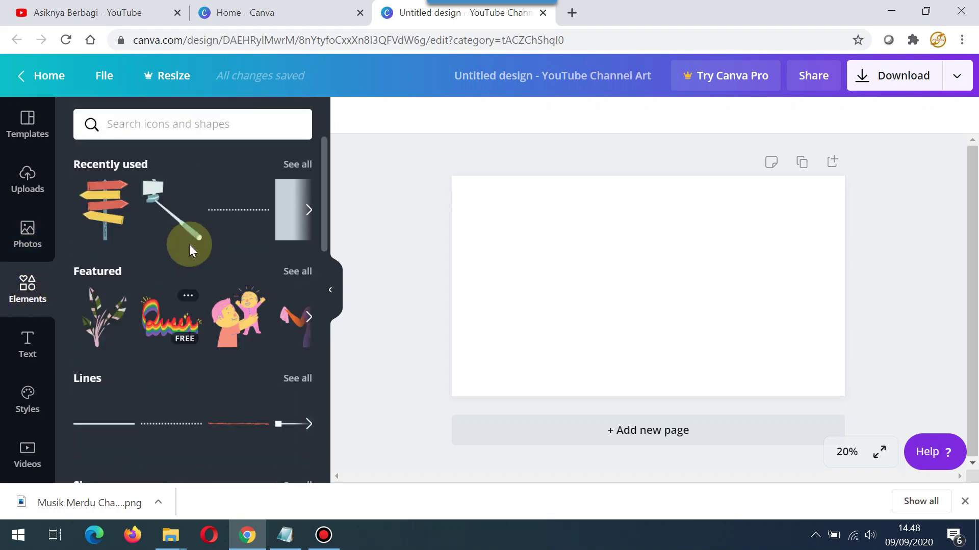
{"action": "scroll", "coordinate": [192, 321], "scroll_direction": "down", "scroll_amount": 5}
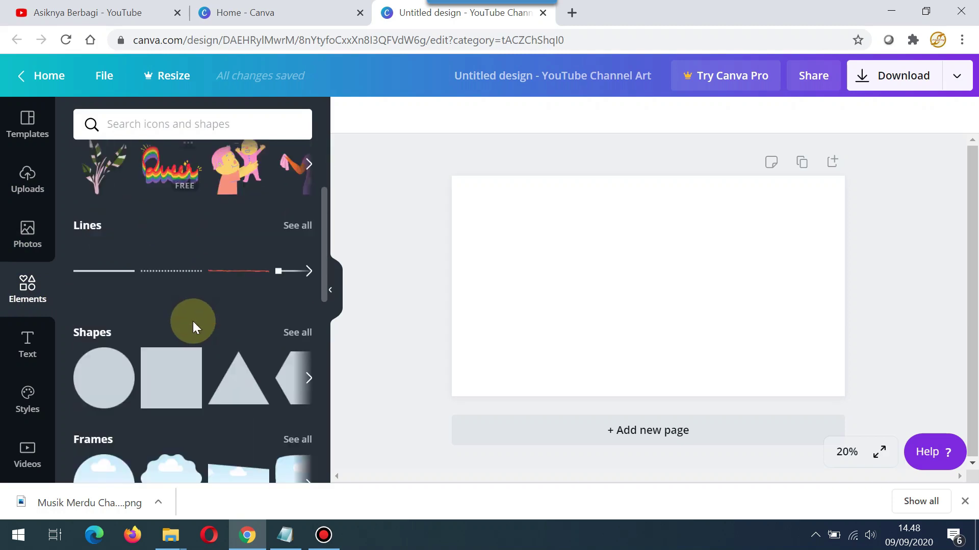
{"action": "scroll", "coordinate": [185, 329], "scroll_direction": "down", "scroll_amount": 7}
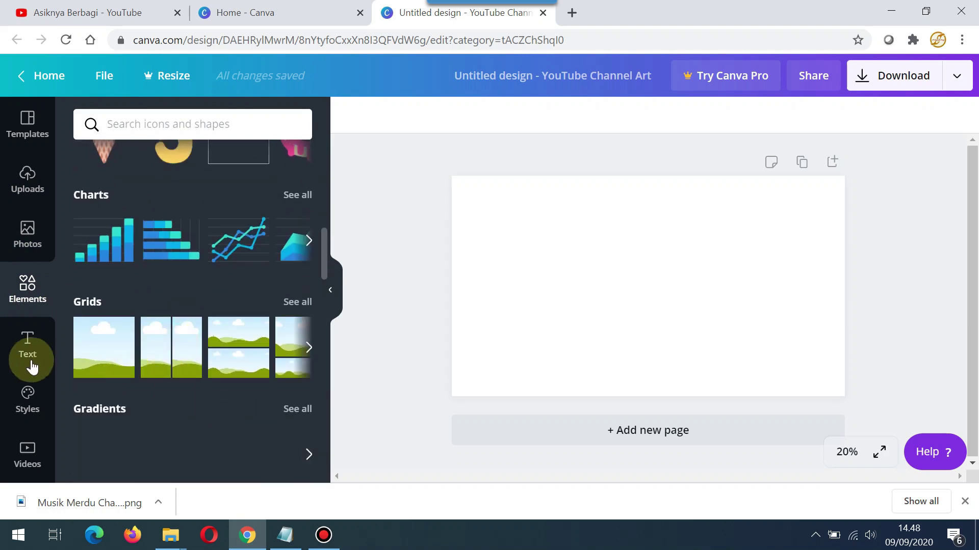
{"action": "scroll", "coordinate": [135, 368], "scroll_direction": "down", "scroll_amount": 10}
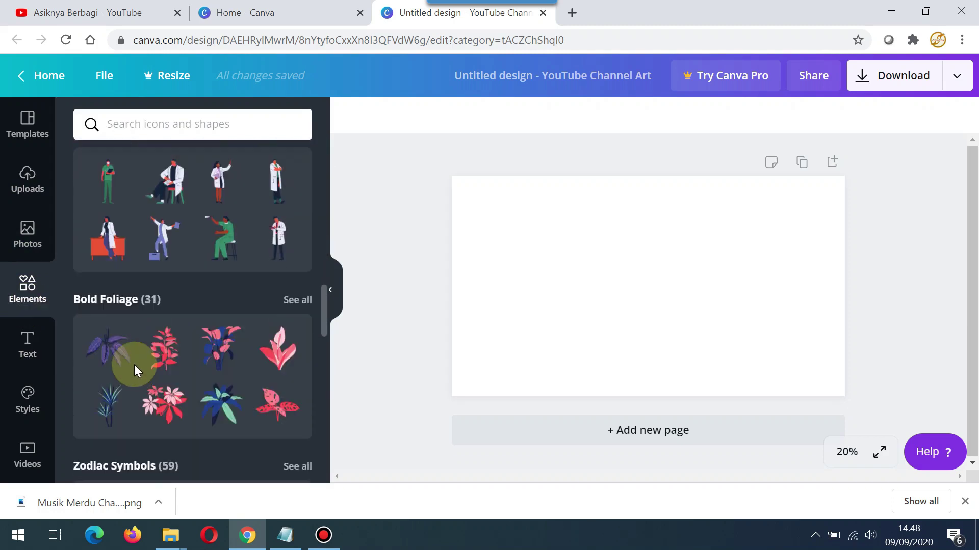
{"action": "left_click", "coordinate": [157, 347]}
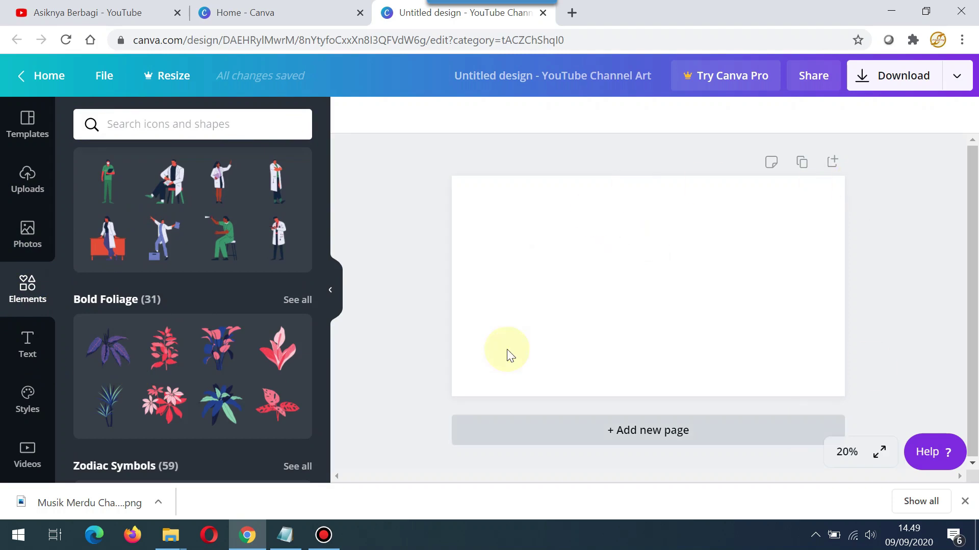
{"action": "scroll", "coordinate": [122, 352], "scroll_direction": "down", "scroll_amount": 5}
{"action": "scroll", "coordinate": [124, 354], "scroll_direction": "down", "scroll_amount": 3}
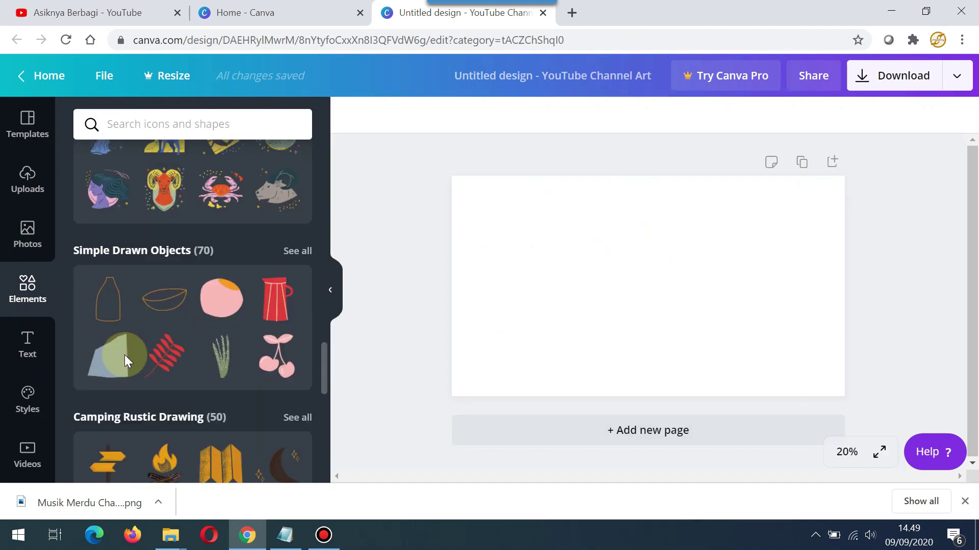
{"action": "scroll", "coordinate": [180, 344], "scroll_direction": "down", "scroll_amount": 5}
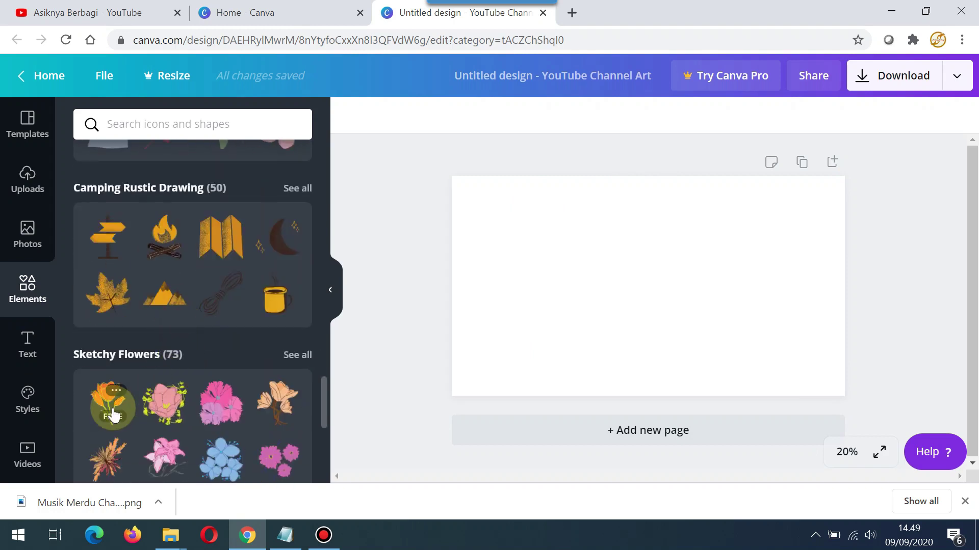
{"action": "scroll", "coordinate": [153, 389], "scroll_direction": "down", "scroll_amount": 2}
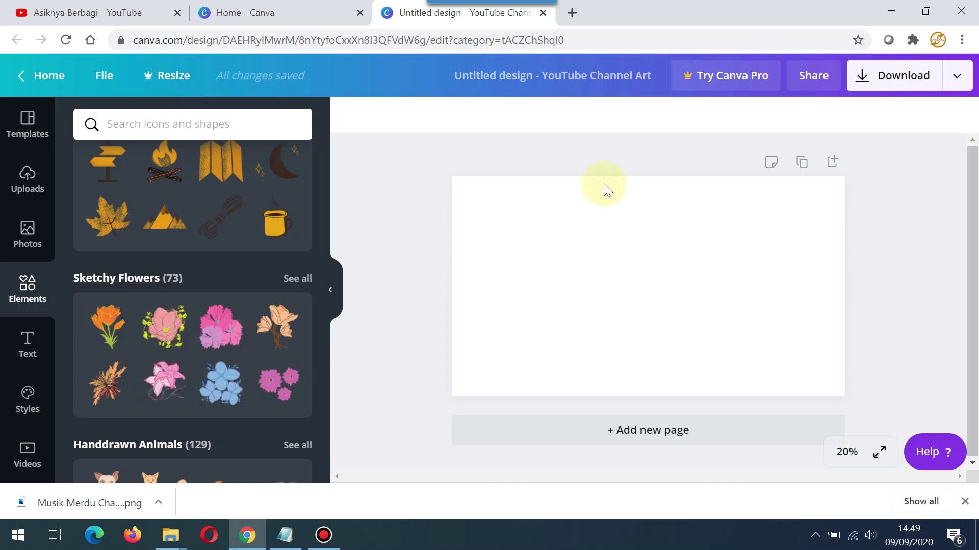
Browse the text options, covering heading and body text as well as the ready-made text styles.
{"action": "left_click", "coordinate": [30, 341]}
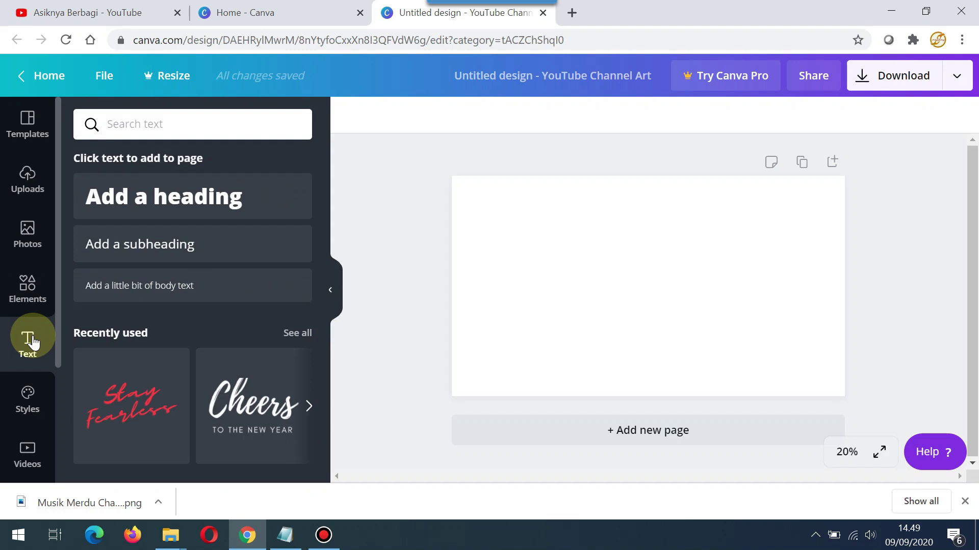
{"action": "scroll", "coordinate": [201, 266], "scroll_direction": "down", "scroll_amount": 8}
{"action": "scroll", "coordinate": [201, 267], "scroll_direction": "down", "scroll_amount": 12}
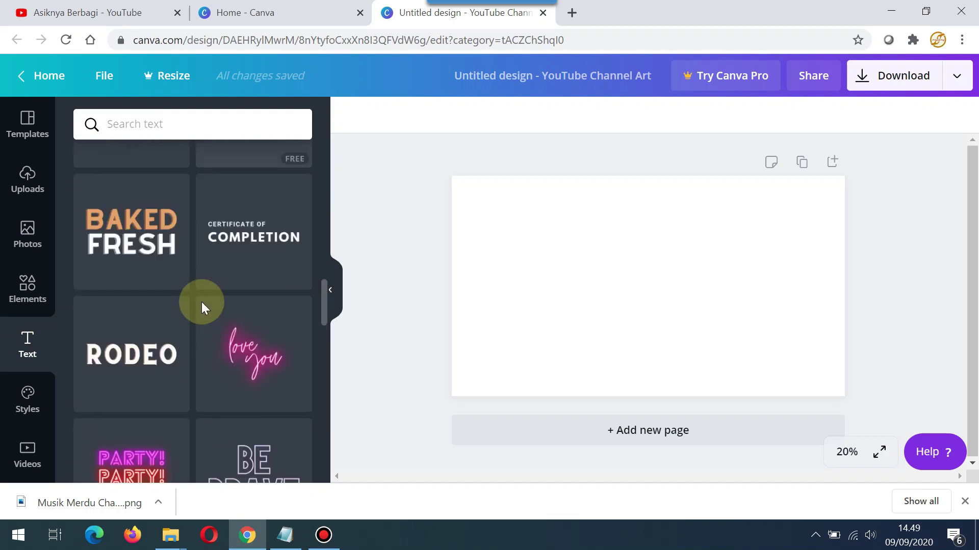
Browse the rest of the ready-made text styles and the style sets, covering color palettes and font pairings.
{"action": "scroll", "coordinate": [201, 302], "scroll_direction": "down", "scroll_amount": 12}
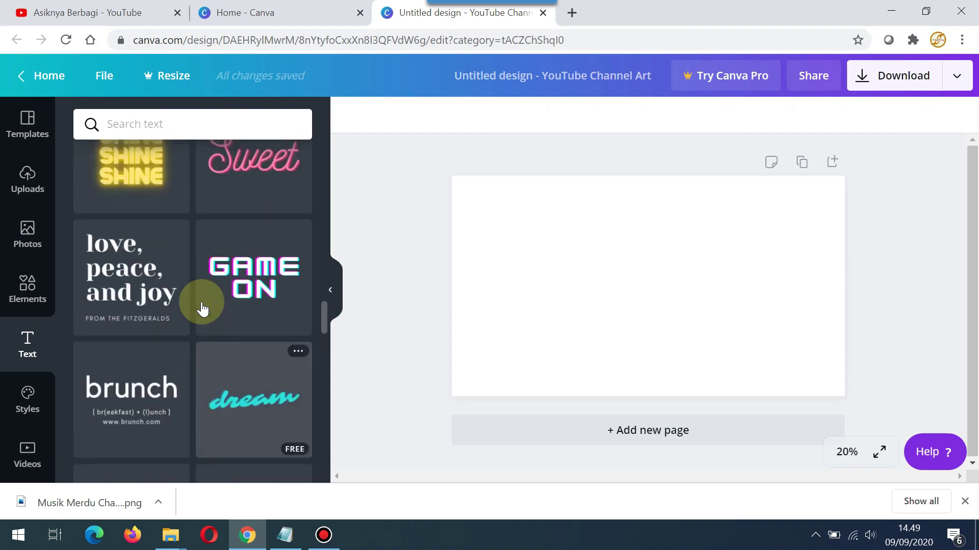
{"action": "scroll", "coordinate": [202, 308], "scroll_direction": "up", "scroll_amount": 20}
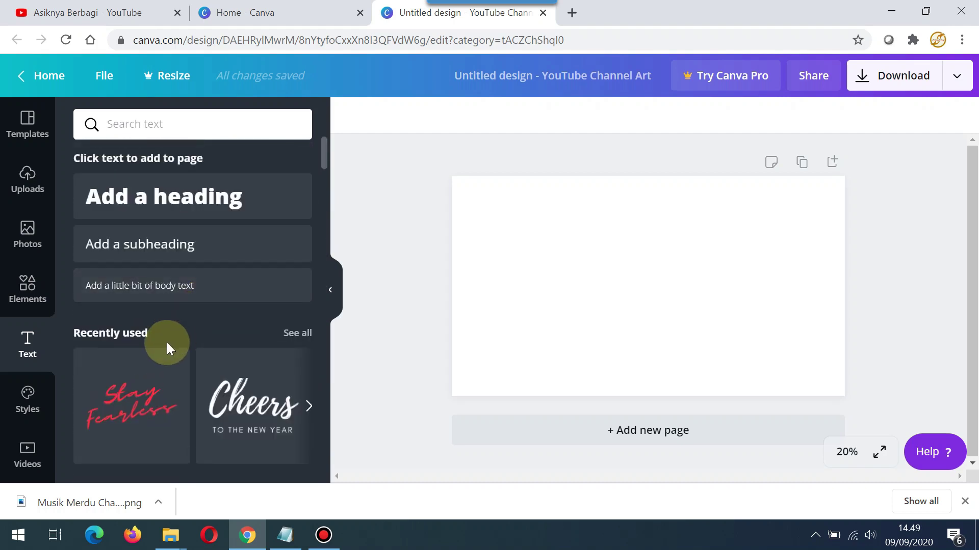
{"action": "left_click", "coordinate": [28, 400]}
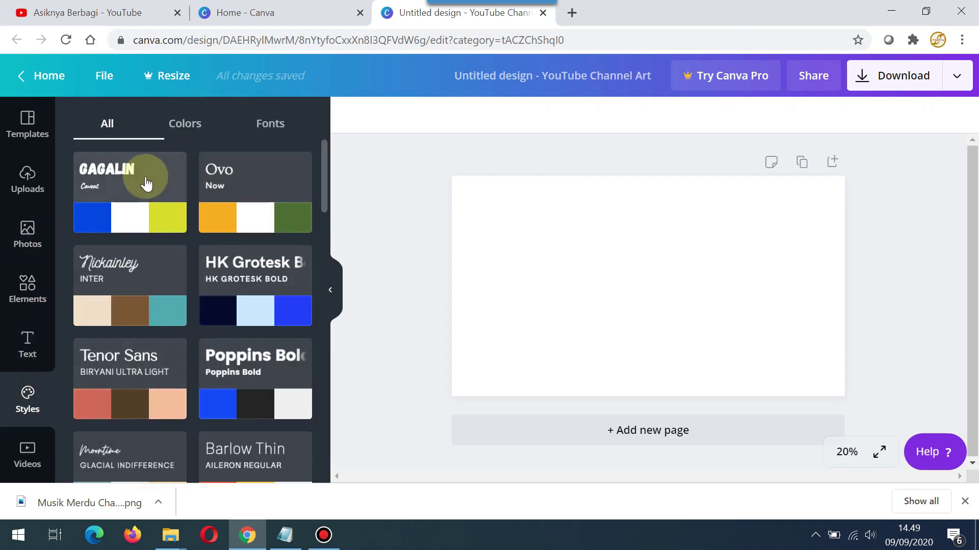
{"action": "left_click", "coordinate": [186, 128]}
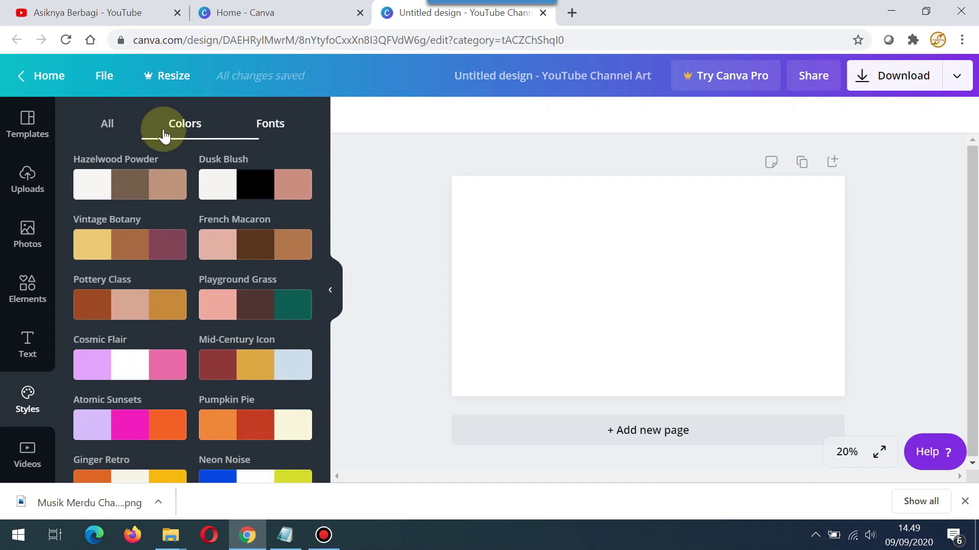
{"action": "left_click", "coordinate": [289, 129]}
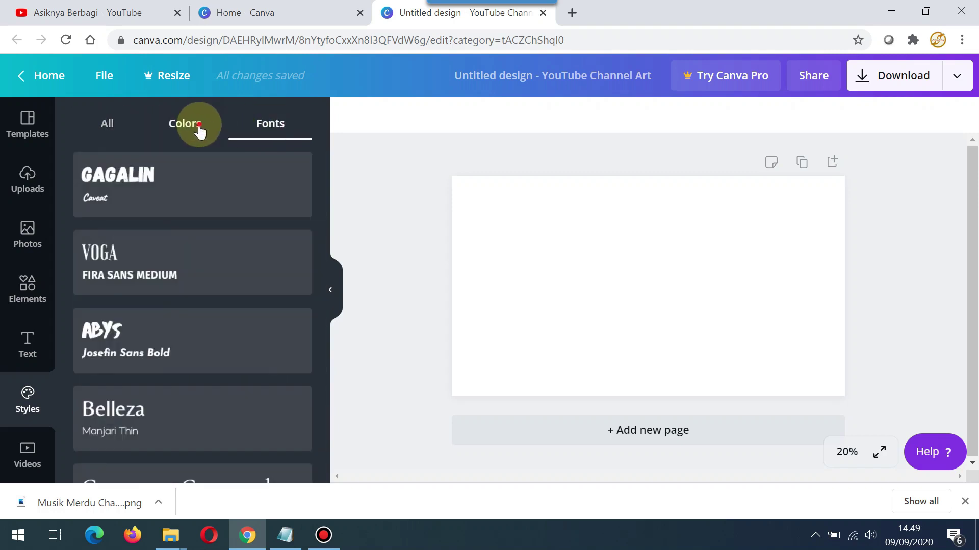
{"action": "left_click", "coordinate": [200, 128]}
{"action": "scroll", "coordinate": [111, 376], "scroll_direction": "down", "scroll_amount": 2}
{"action": "scroll", "coordinate": [109, 378], "scroll_direction": "down", "scroll_amount": 10}
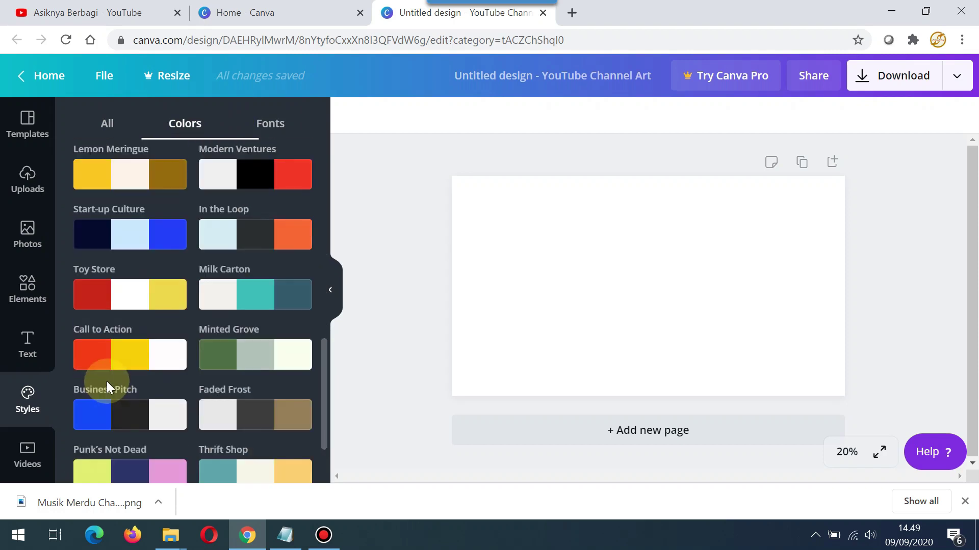
{"action": "scroll", "coordinate": [284, 345], "scroll_direction": "down", "scroll_amount": 2}
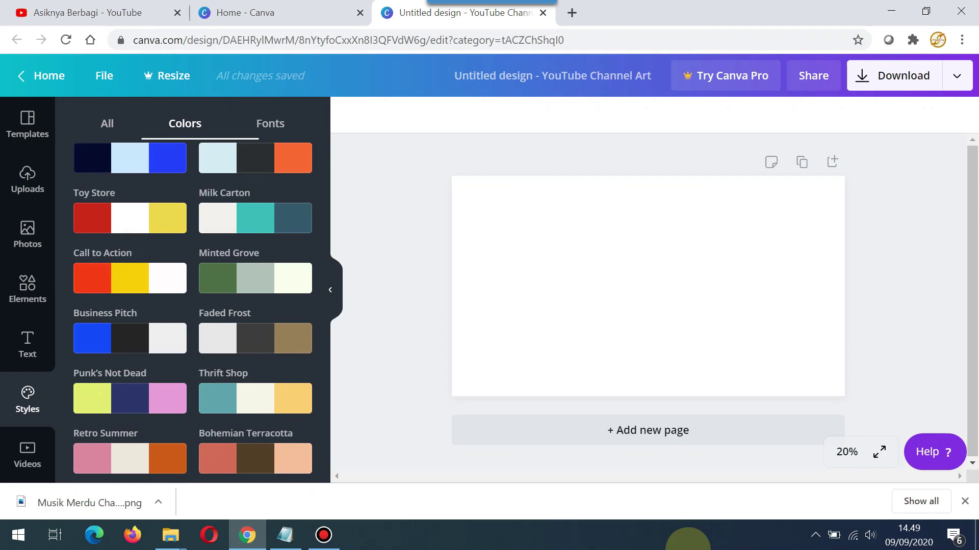
Browse the stock video library from the Aerial Shots category through to Universe.
{"action": "left_click", "coordinate": [19, 456]}
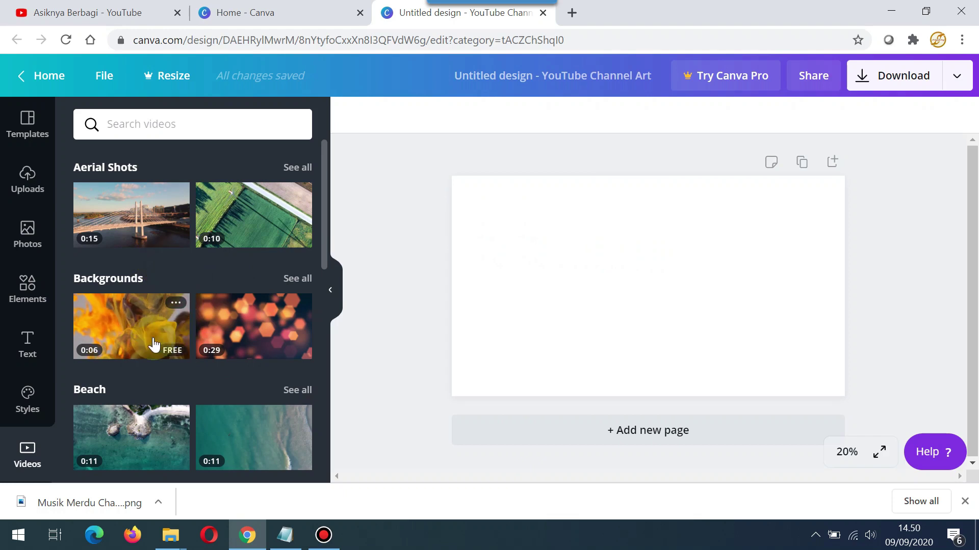
{"action": "scroll", "coordinate": [127, 400], "scroll_direction": "down", "scroll_amount": 10}
{"action": "scroll", "coordinate": [127, 401], "scroll_direction": "down", "scroll_amount": 15}
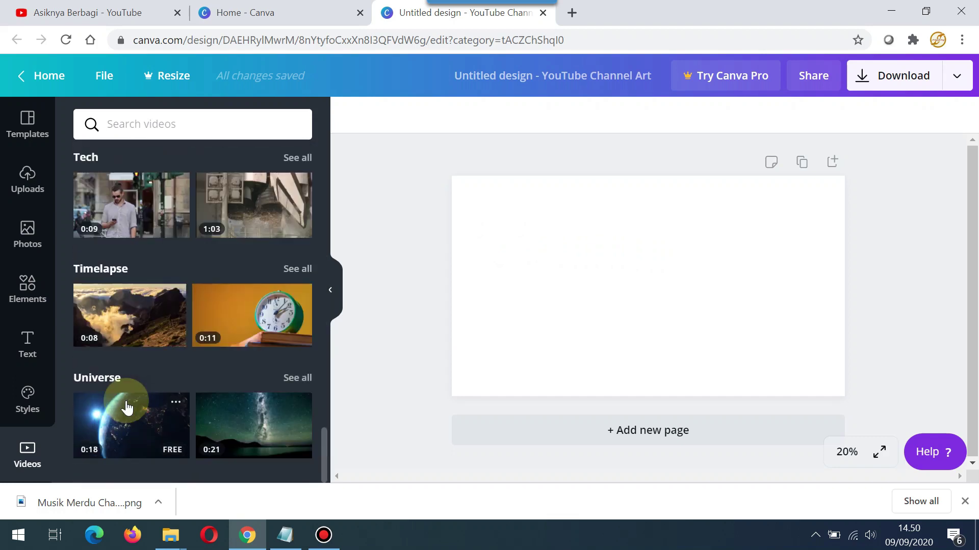
{"action": "scroll", "coordinate": [127, 406], "scroll_direction": "up", "scroll_amount": 11}
{"action": "scroll", "coordinate": [126, 406], "scroll_direction": "up", "scroll_amount": 15}
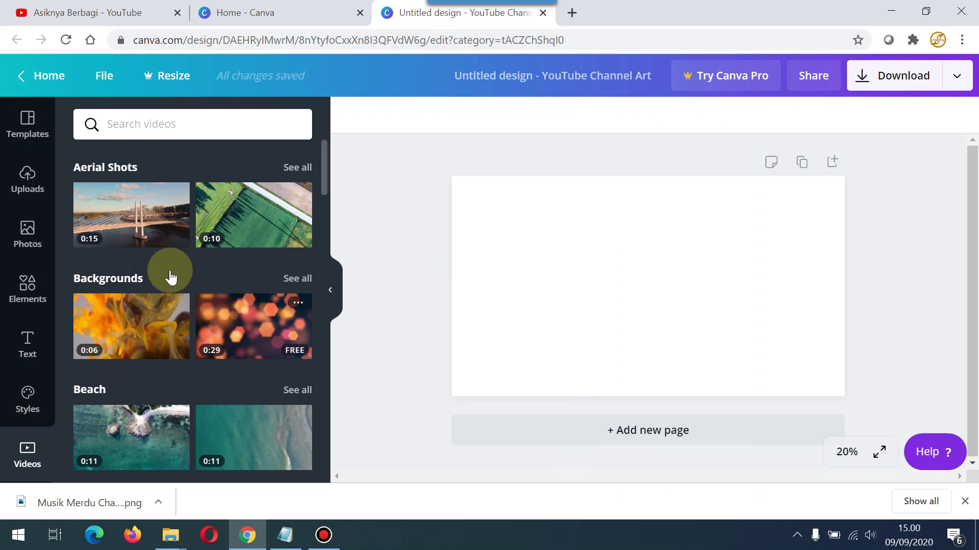
Return to the templates and show the full Music YouTube Channel Art category.
{"action": "left_click", "coordinate": [32, 121]}
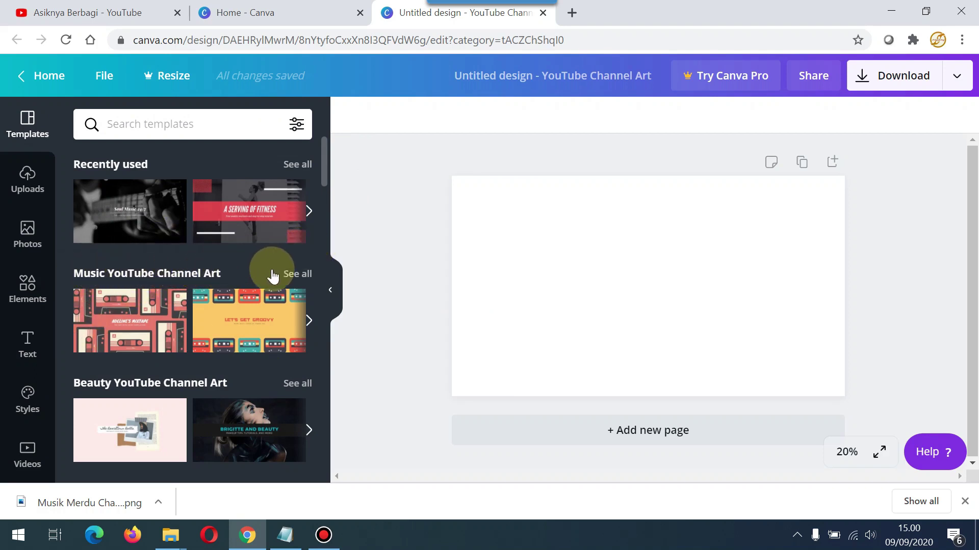
{"action": "scroll", "coordinate": [239, 306], "scroll_direction": "down", "scroll_amount": 1}
{"action": "scroll", "coordinate": [236, 316], "scroll_direction": "down", "scroll_amount": 4}
{"action": "scroll", "coordinate": [236, 316], "scroll_direction": "up", "scroll_amount": 3}
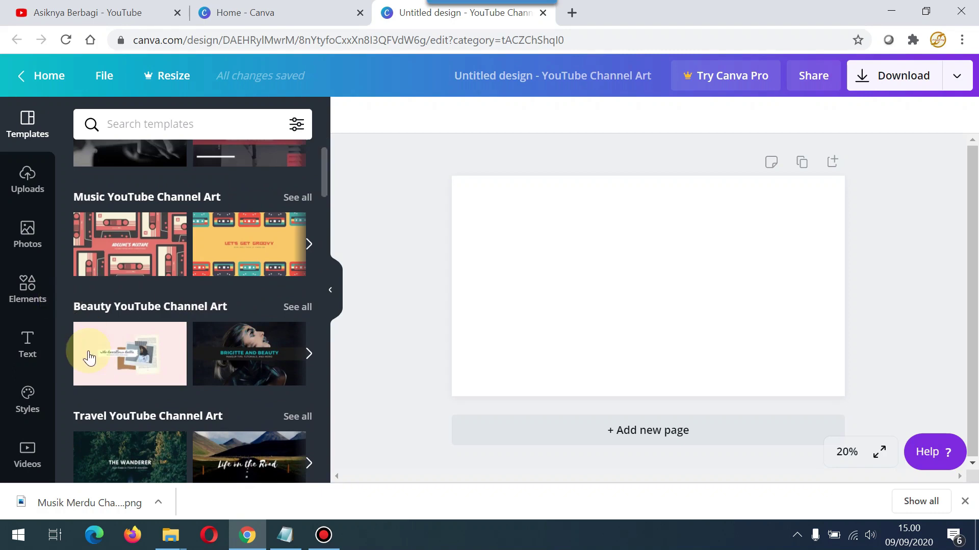
{"action": "left_click", "coordinate": [298, 198]}
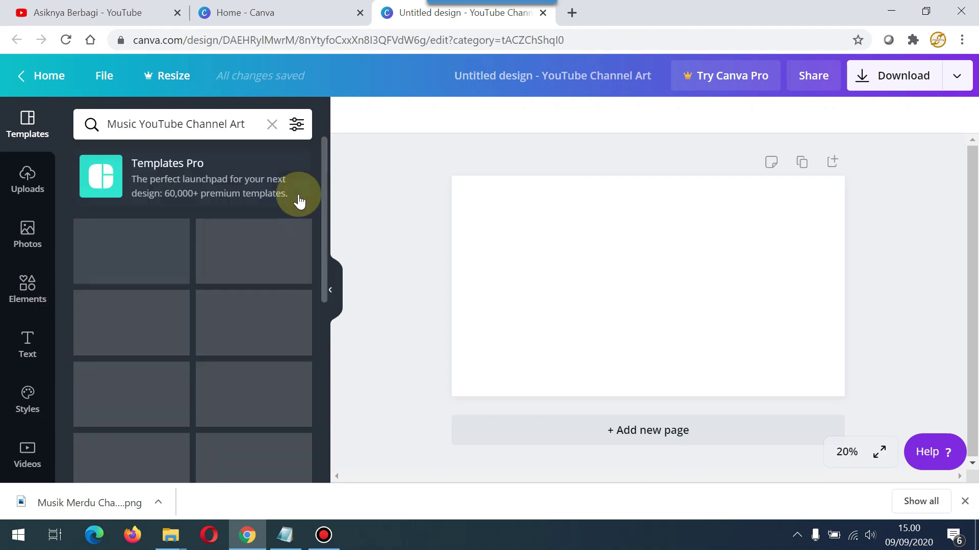
Apply the free black-and-white guitar template "Soul Music 24/7" to the blank page and dismiss the browser's downloads bar.
{"action": "scroll", "coordinate": [186, 301], "scroll_direction": "down", "scroll_amount": 3}
{"action": "scroll", "coordinate": [187, 301], "scroll_direction": "down", "scroll_amount": 10}
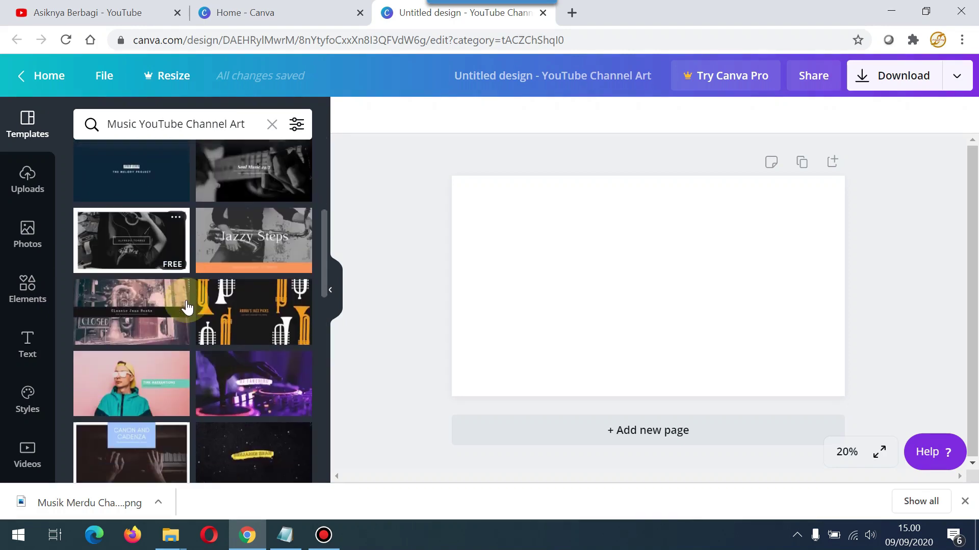
{"action": "scroll", "coordinate": [186, 308], "scroll_direction": "down", "scroll_amount": 3}
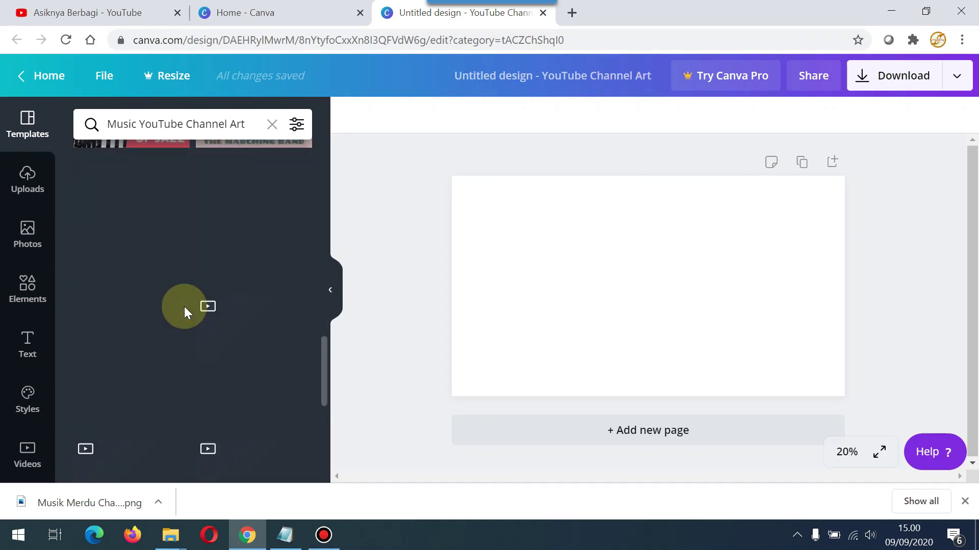
{"action": "scroll", "coordinate": [184, 307], "scroll_direction": "down", "scroll_amount": 10}
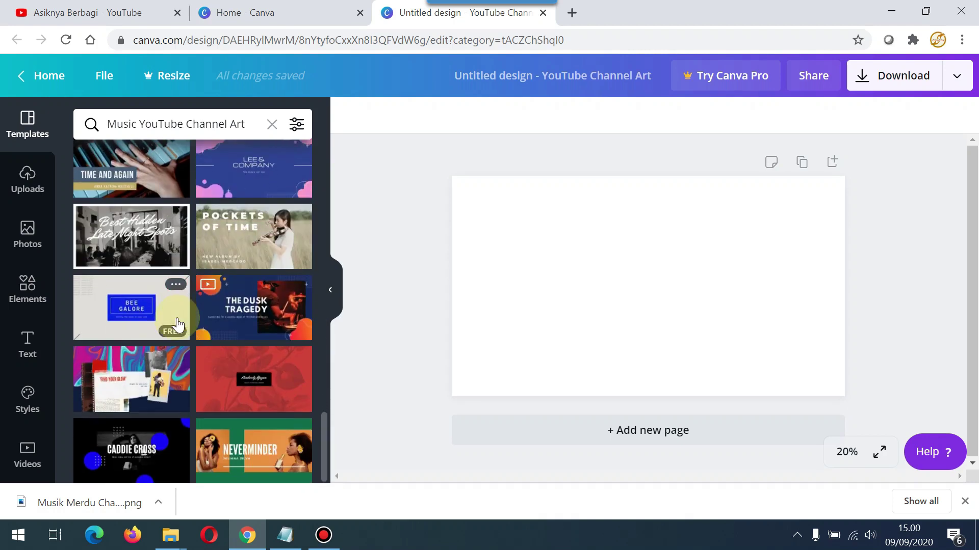
{"action": "scroll", "coordinate": [177, 320], "scroll_direction": "up", "scroll_amount": 15}
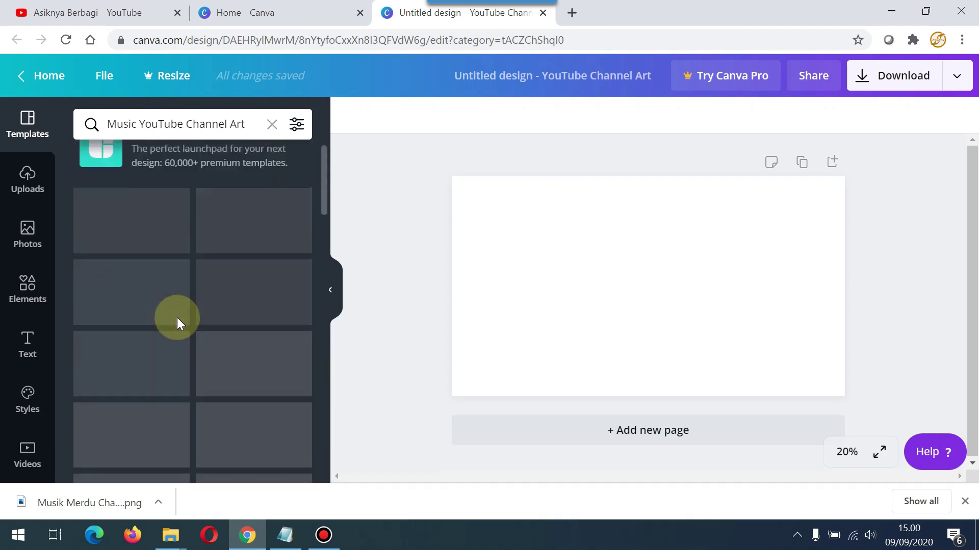
{"action": "scroll", "coordinate": [177, 320], "scroll_direction": "down", "scroll_amount": 4}
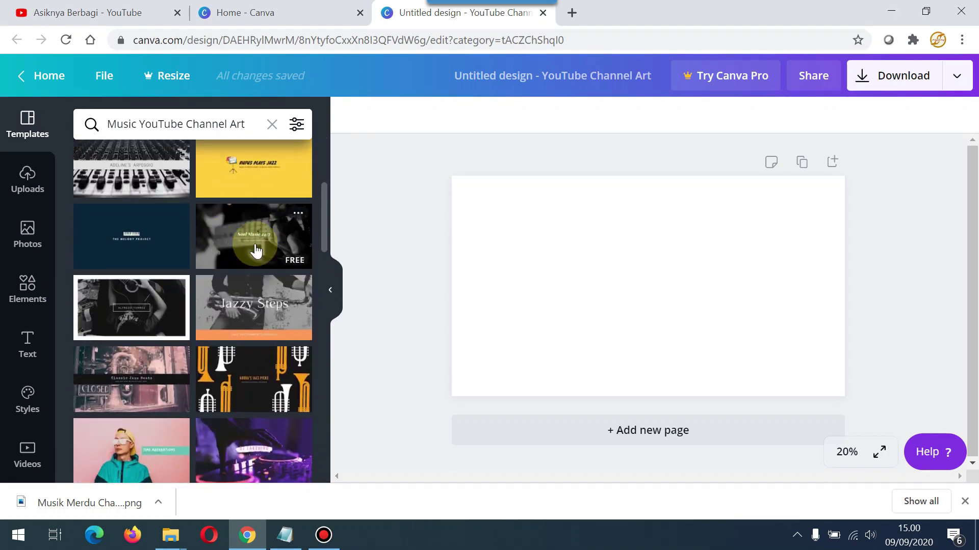
{"action": "left_click_drag", "start_coordinate": [234, 232], "coordinate": [503, 246]}
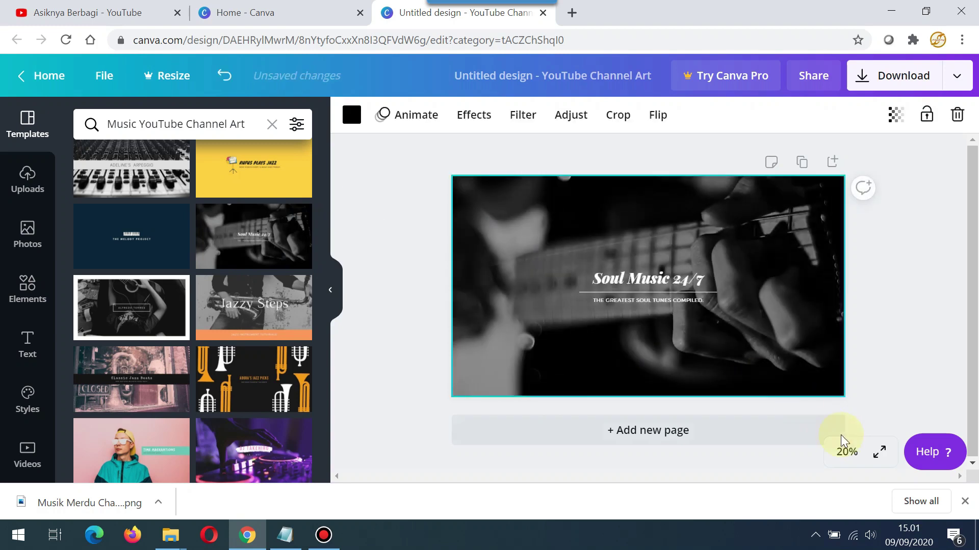
{"action": "left_click", "coordinate": [964, 503]}
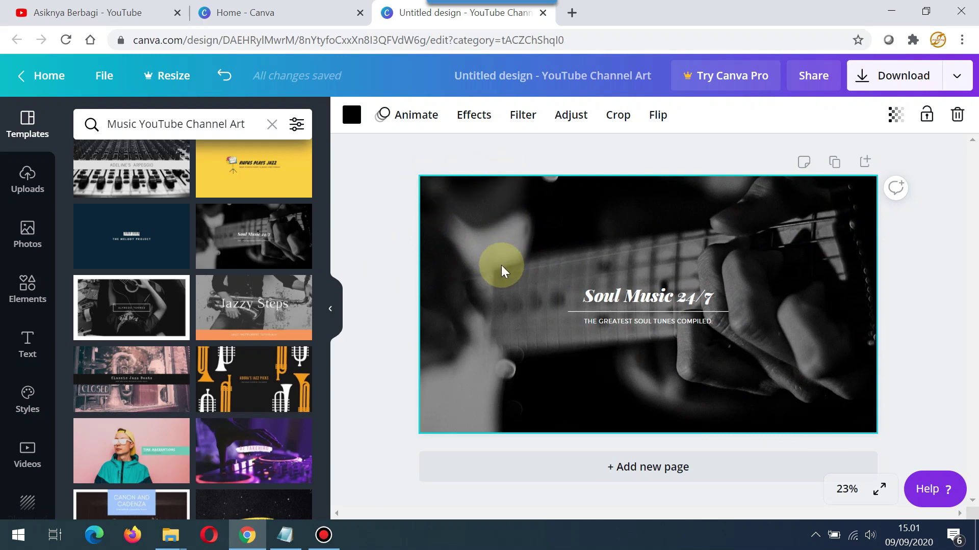
Look through the stock photos and the upload sources, and return to the music channel art templates.
{"action": "left_click", "coordinate": [26, 237]}
{"action": "scroll", "coordinate": [173, 403], "scroll_direction": "down", "scroll_amount": 2}
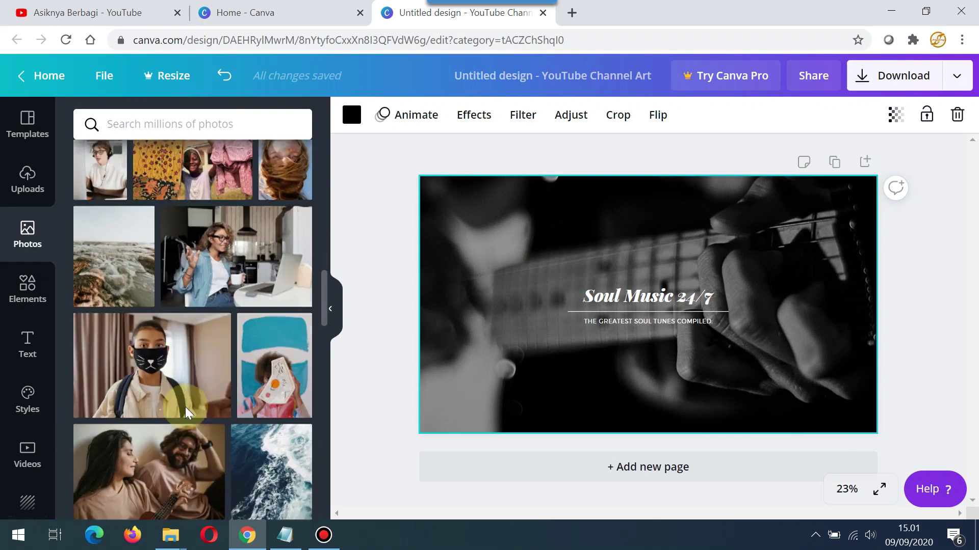
{"action": "scroll", "coordinate": [185, 414], "scroll_direction": "down", "scroll_amount": 15}
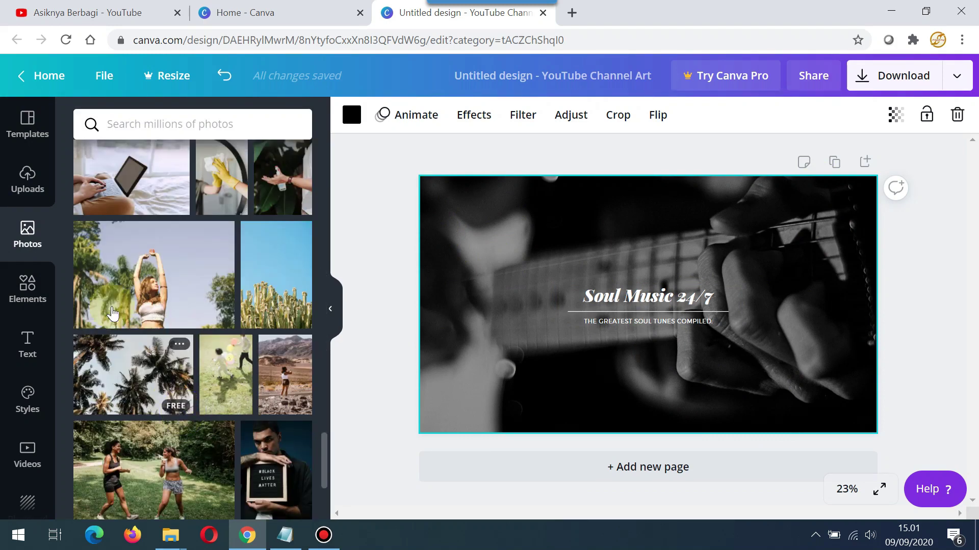
{"action": "left_click", "coordinate": [29, 177]}
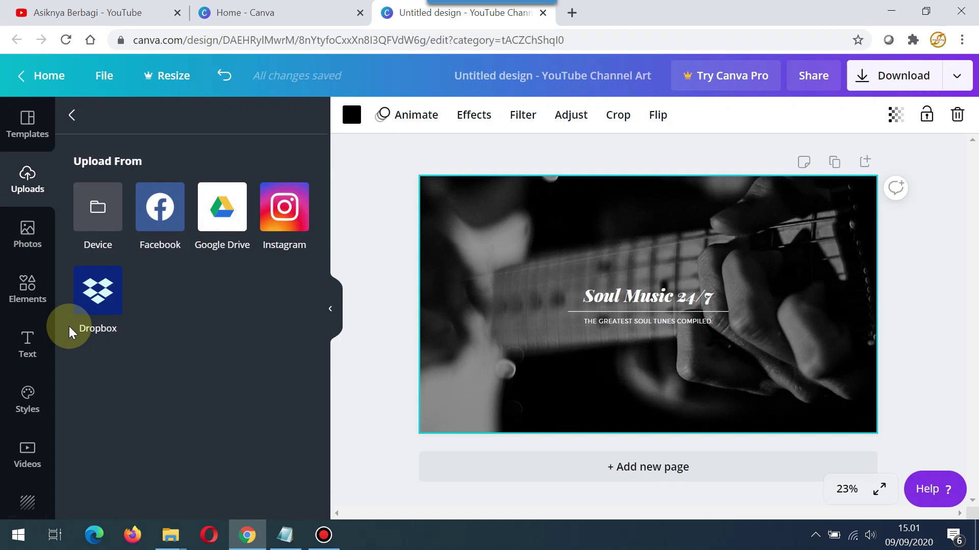
{"action": "left_click", "coordinate": [28, 125]}
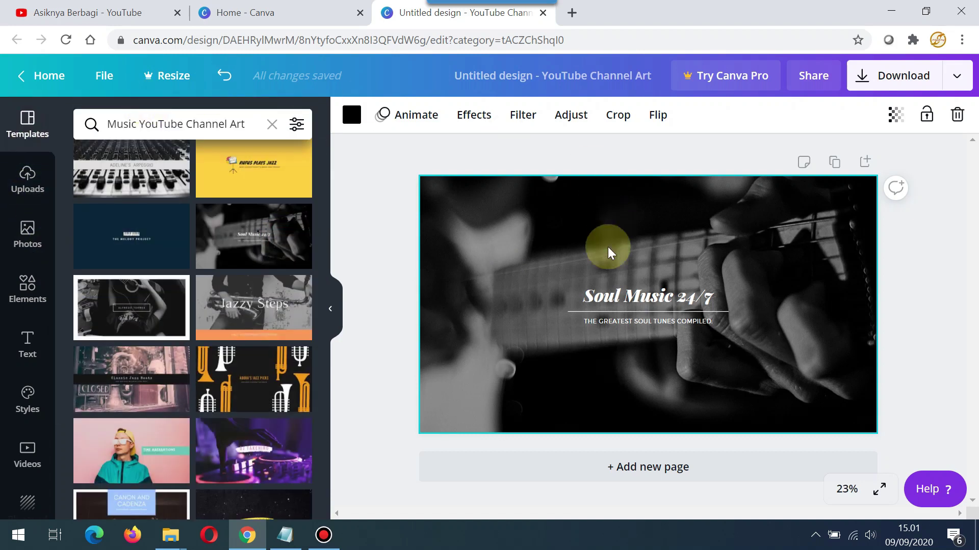
Replace the template's heading "Soul Music 24/7" with "Berbagi Musik".
{"action": "left_click", "coordinate": [613, 298]}
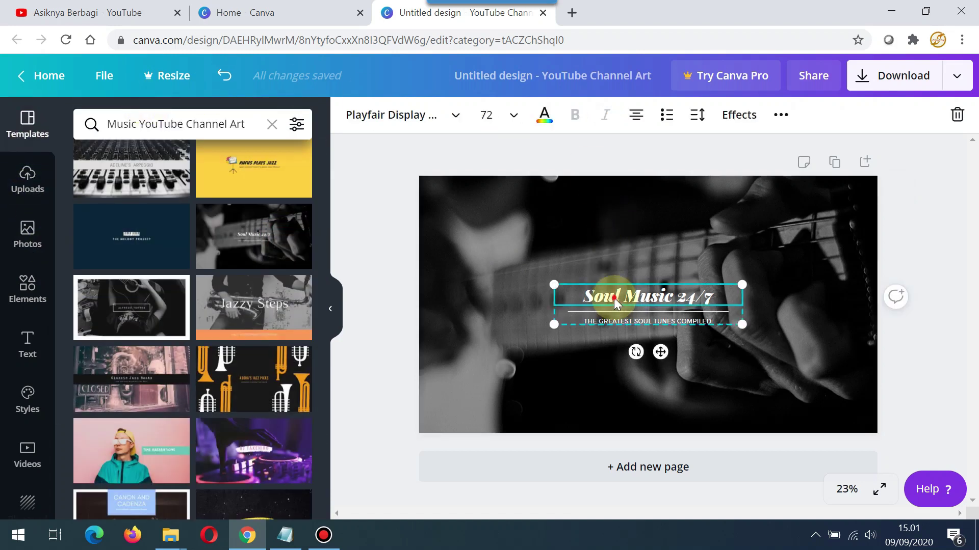
{"action": "key", "text": "Delete"}
{"action": "key", "text": "Delete"}
{"action": "key", "text": "Delete"}
{"action": "key", "text": "Delete"}
{"action": "key", "text": "Delete"}
{"action": "key", "text": "Delete"}
{"action": "key", "text": "Delete"}
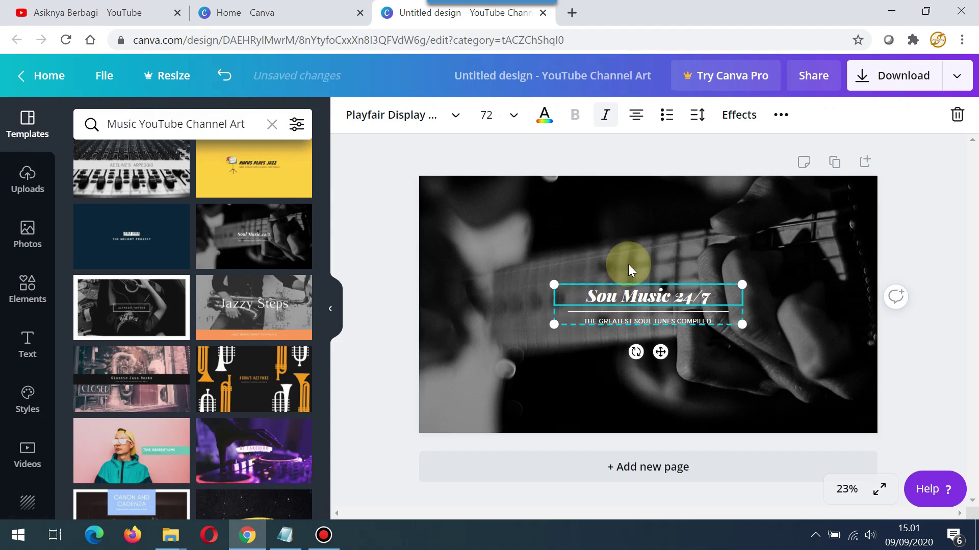
{"action": "key", "text": "Delete"}
{"action": "key", "text": "Delete"}
{"action": "key", "text": "Delete"}
{"action": "key", "text": "Delete"}
{"action": "key", "text": "Delete"}
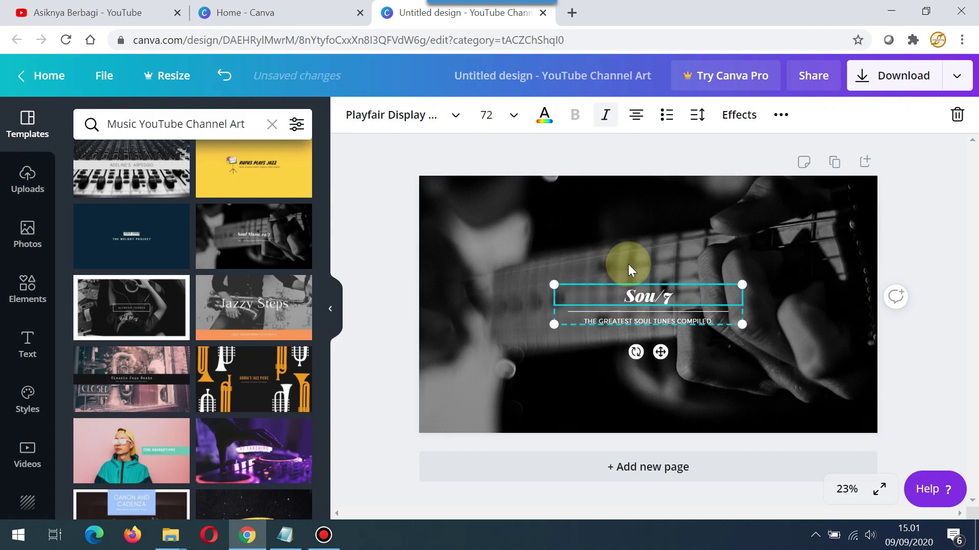
{"action": "key", "text": "BackSpace"}
{"action": "key", "text": "BackSpace"}
{"action": "key", "text": "BackSpace"}
{"action": "type", "text": "Berbagi"}
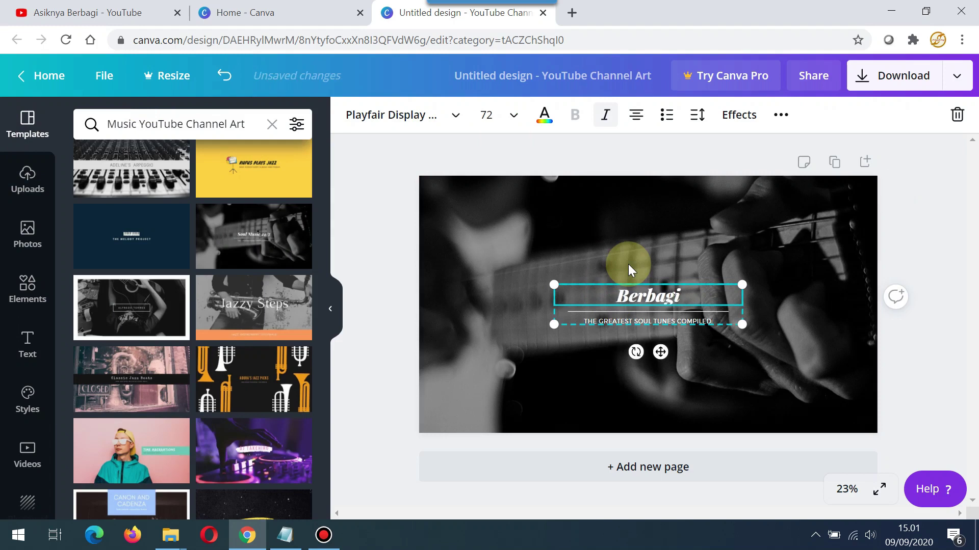
{"action": "type", "text": " Musik"}
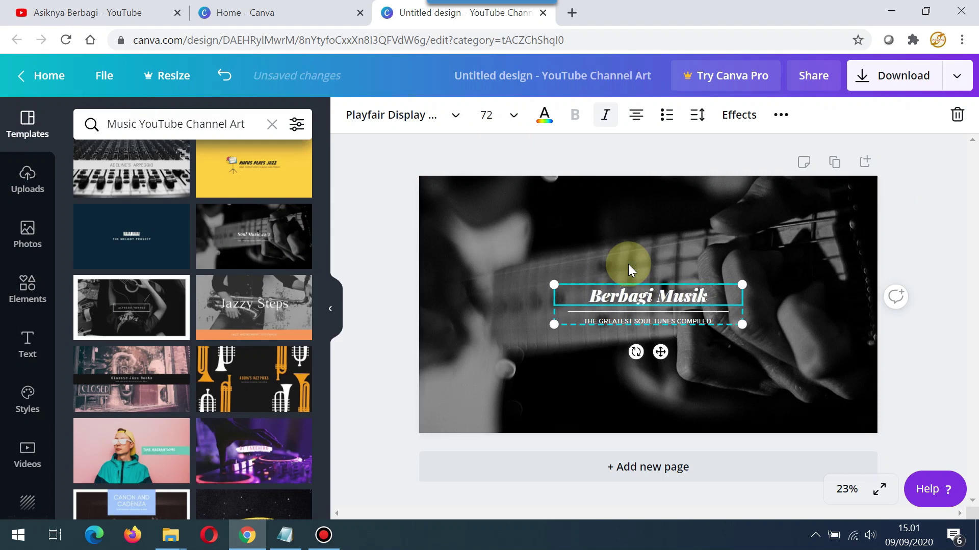
{"action": "left_click", "coordinate": [917, 275]}
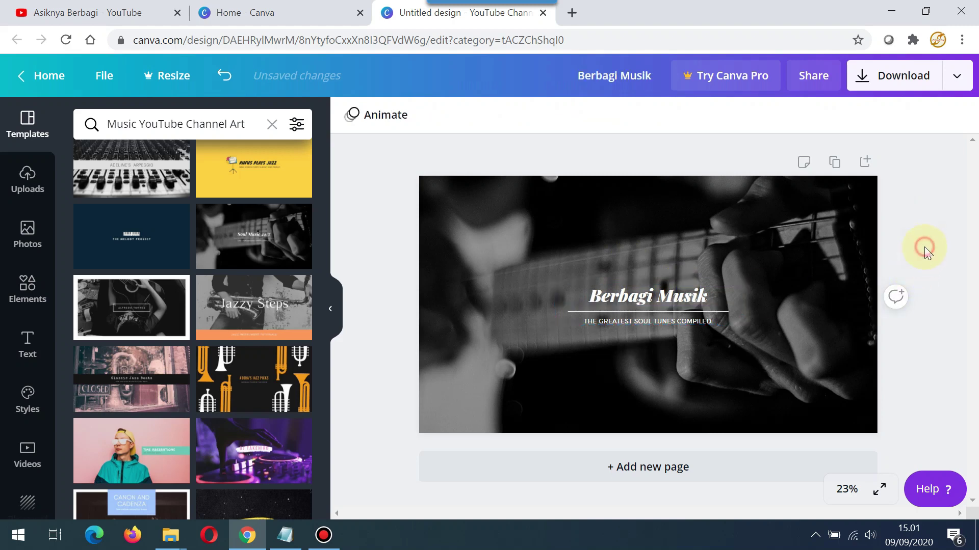
Replace the tagline under the heading with "CHANNEL BERBAGI MUSIK KLASIK".
{"action": "left_click", "coordinate": [625, 320]}
{"action": "left_click", "coordinate": [647, 321]}
{"action": "key", "text": "Delete"}
{"action": "key", "text": "Delete"}
{"action": "key", "text": "Delete"}
{"action": "key", "text": "Delete"}
{"action": "key", "text": "Delete"}
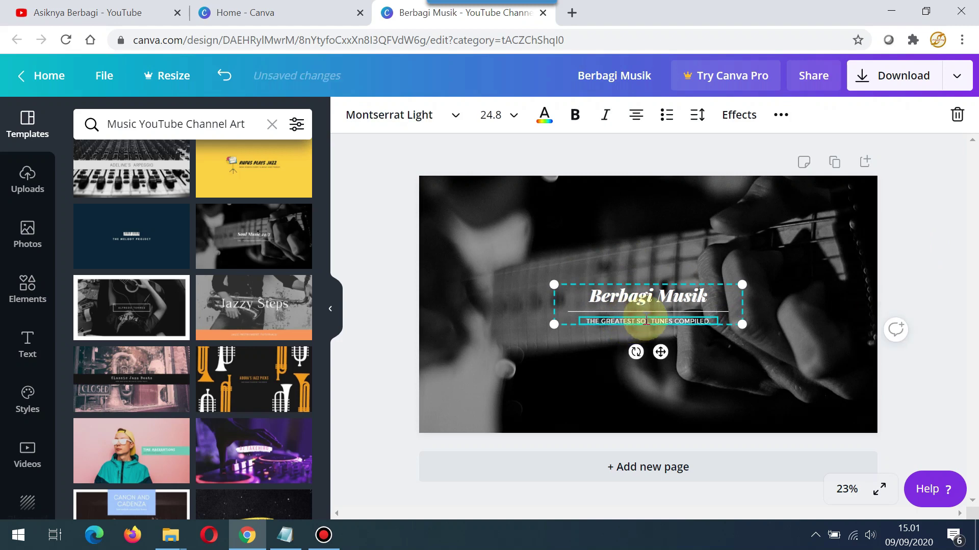
{"action": "key", "text": "Delete"}
{"action": "key", "text": "Delete"}
{"action": "key", "text": "Delete"}
{"action": "key", "text": "Delete"}
{"action": "key", "text": "Delete"}
{"action": "key", "text": "Delete"}
{"action": "key", "text": "Delete"}
{"action": "key", "text": "Delete"}
{"action": "key", "text": "Delete"}
{"action": "key", "text": "Delete"}
{"action": "key", "text": "Delete"}
{"action": "key", "text": "Delete"}
{"action": "key", "text": "Delete"}
{"action": "key", "text": "BackSpace"}
{"action": "key", "text": "BackSpace"}
{"action": "key", "text": "BackSpace"}
{"action": "key", "text": "BackSpace"}
{"action": "key", "text": "BackSpace"}
{"action": "key", "text": "BackSpace"}
{"action": "key", "text": "BackSpace"}
{"action": "key", "text": "BackSpace"}
{"action": "key", "text": "BackSpace"}
{"action": "key", "text": "BackSpace"}
{"action": "key", "text": "BackSpace"}
{"action": "key", "text": "Delete"}
{"action": "key", "text": "Delete"}
{"action": "key", "text": "Delete"}
{"action": "key", "text": "Delete"}
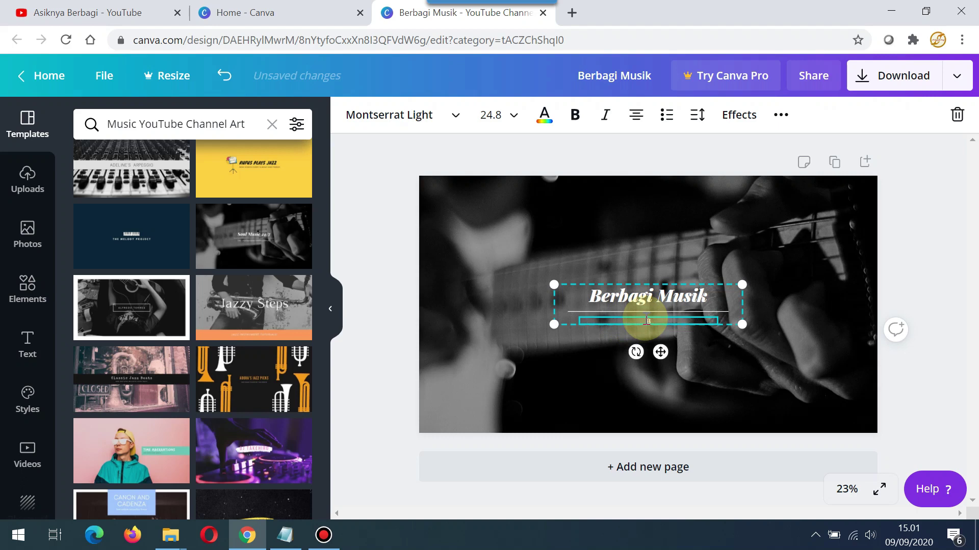
{"action": "type", "text": "CHANNEL BERBAGI MUSIK KLASIK"}
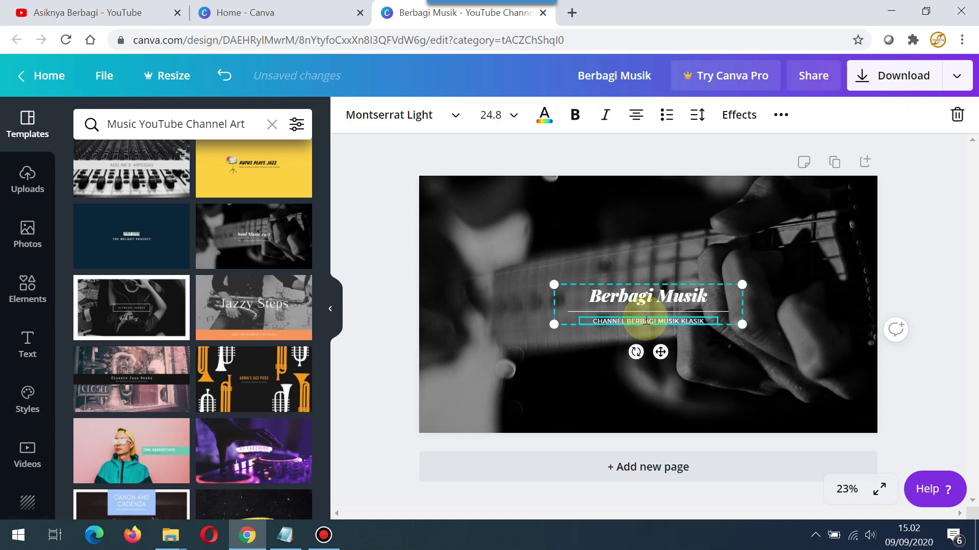
{"action": "left_click", "coordinate": [928, 255]}
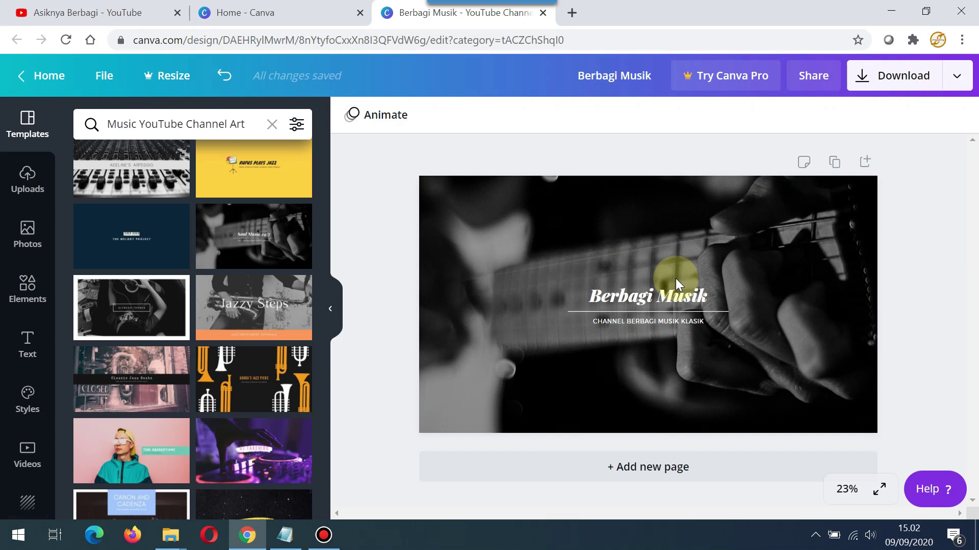
Set the font size of the heading "Berbagi Musik" to 104.
{"action": "left_click", "coordinate": [627, 293]}
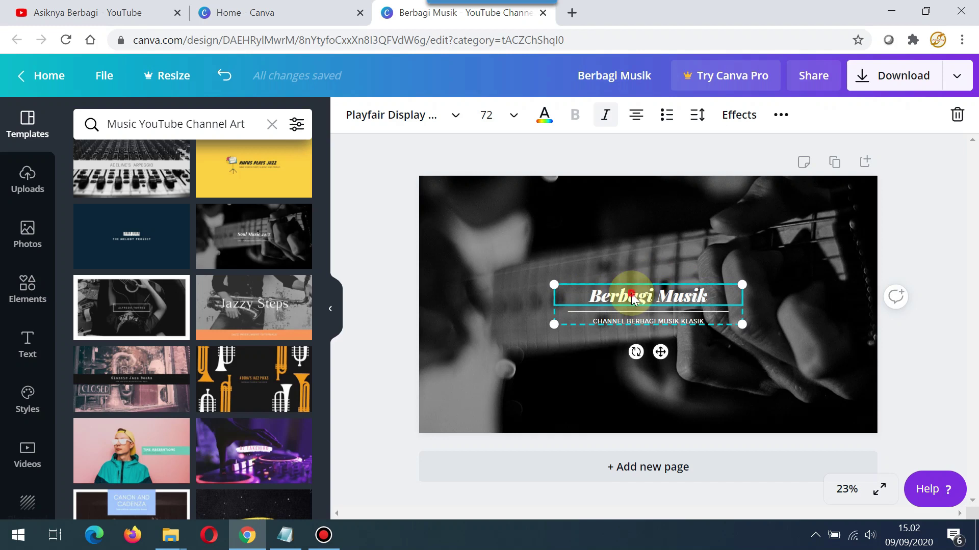
{"action": "double_click", "coordinate": [597, 296]}
{"action": "left_click", "coordinate": [584, 296]}
{"action": "left_click_drag", "start_coordinate": [585, 296], "coordinate": [708, 296]}
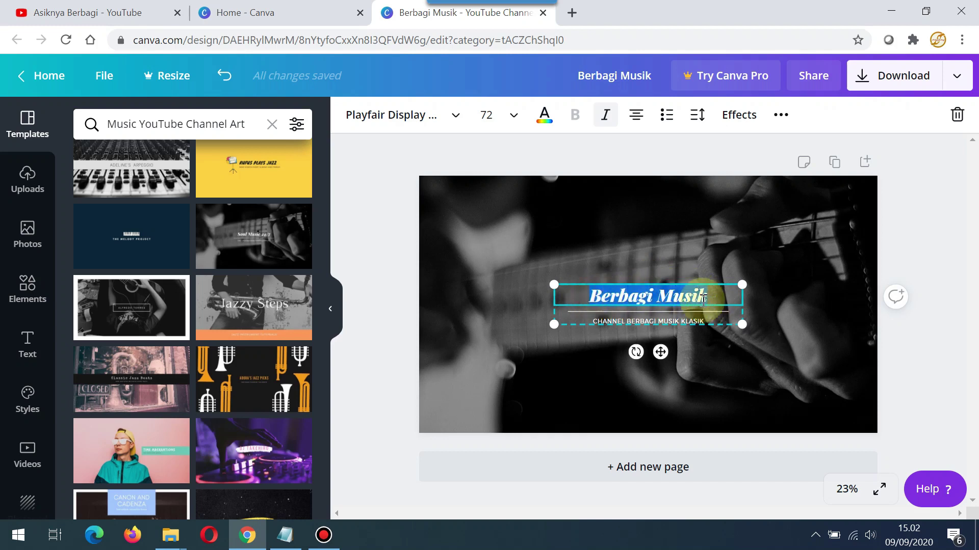
{"action": "left_click", "coordinate": [511, 117]}
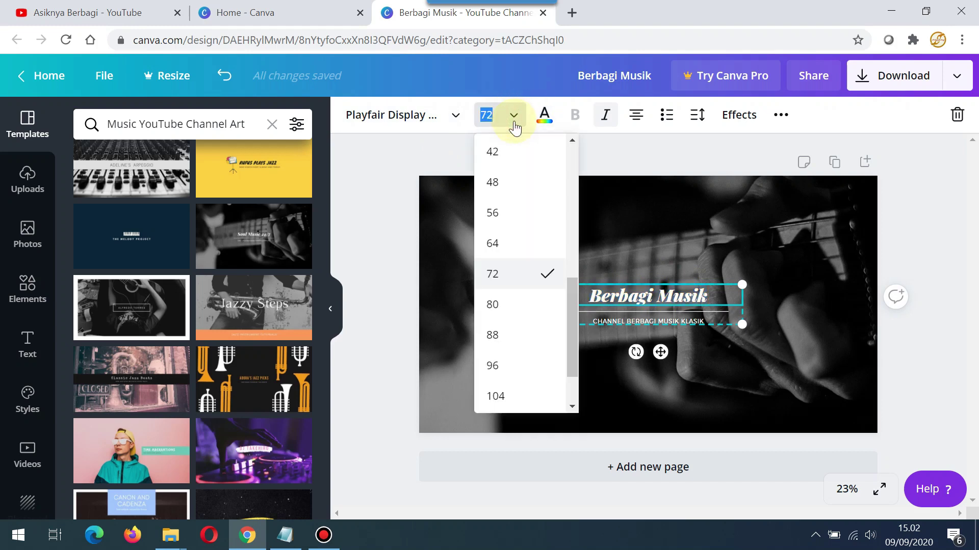
{"action": "scroll", "coordinate": [513, 334], "scroll_direction": "down", "scroll_amount": 2}
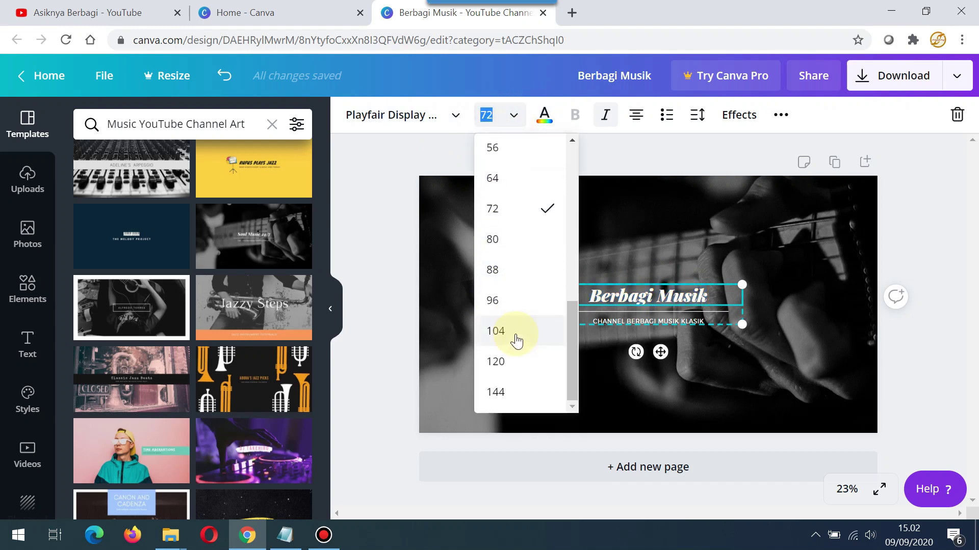
{"action": "left_click", "coordinate": [496, 331]}
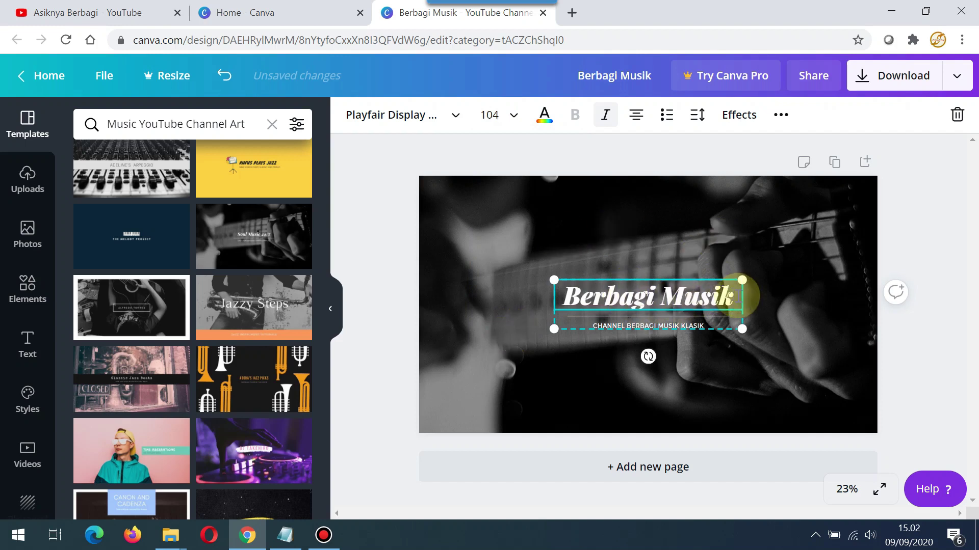
Look through the available fonts for the heading "Berbagi Musik" and close the list without choosing one.
{"action": "left_click_drag", "start_coordinate": [729, 297], "coordinate": [561, 298]}
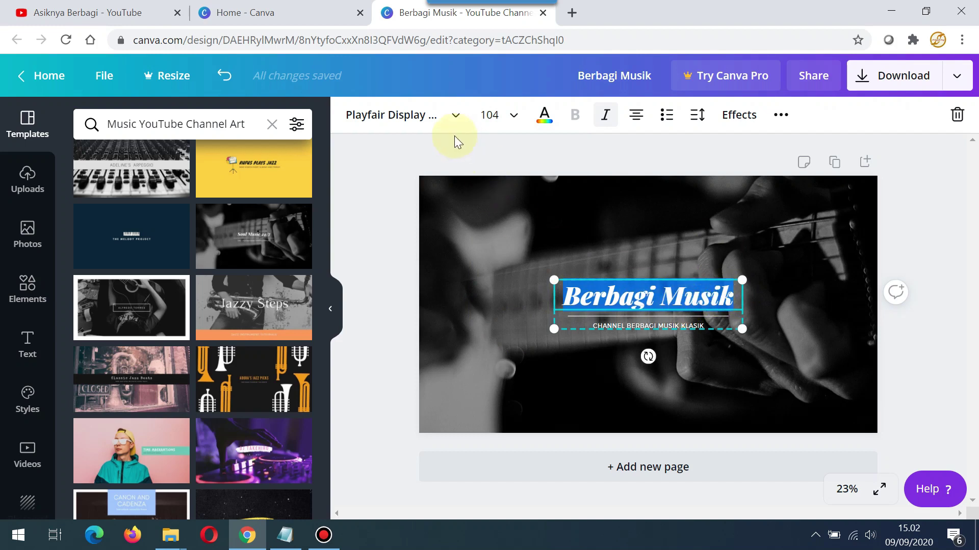
{"action": "left_click", "coordinate": [455, 116]}
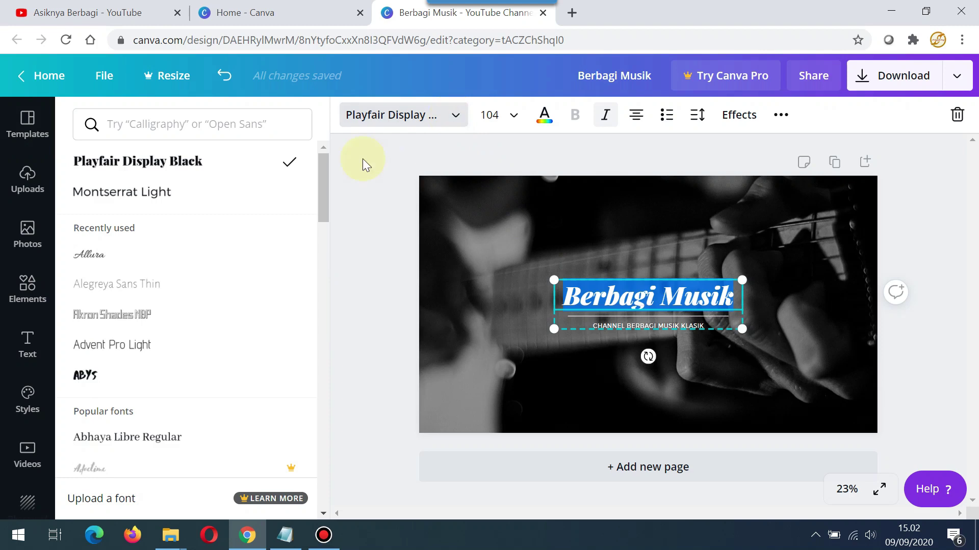
{"action": "scroll", "coordinate": [113, 341], "scroll_direction": "down", "scroll_amount": 15}
{"action": "scroll", "coordinate": [114, 350], "scroll_direction": "up", "scroll_amount": 2}
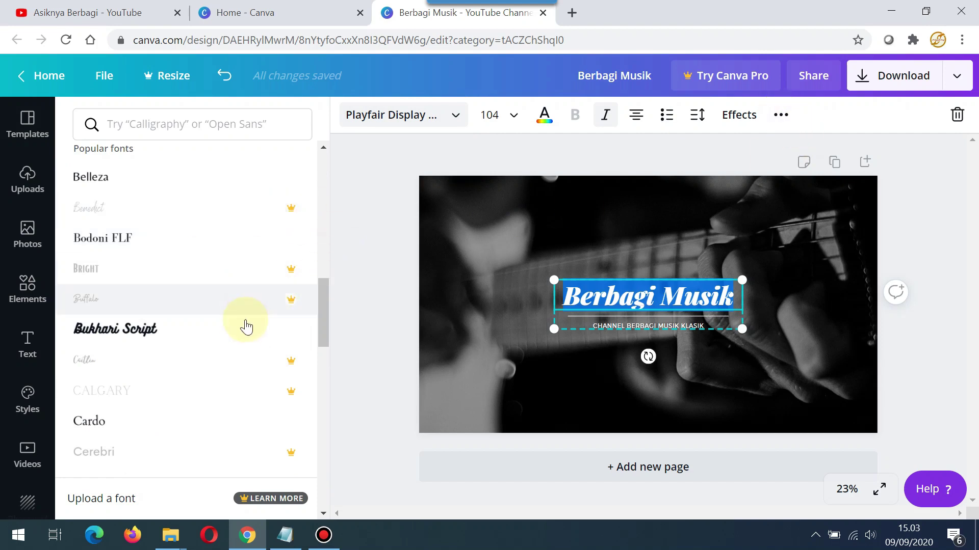
{"action": "scroll", "coordinate": [254, 392], "scroll_direction": "down", "scroll_amount": 5}
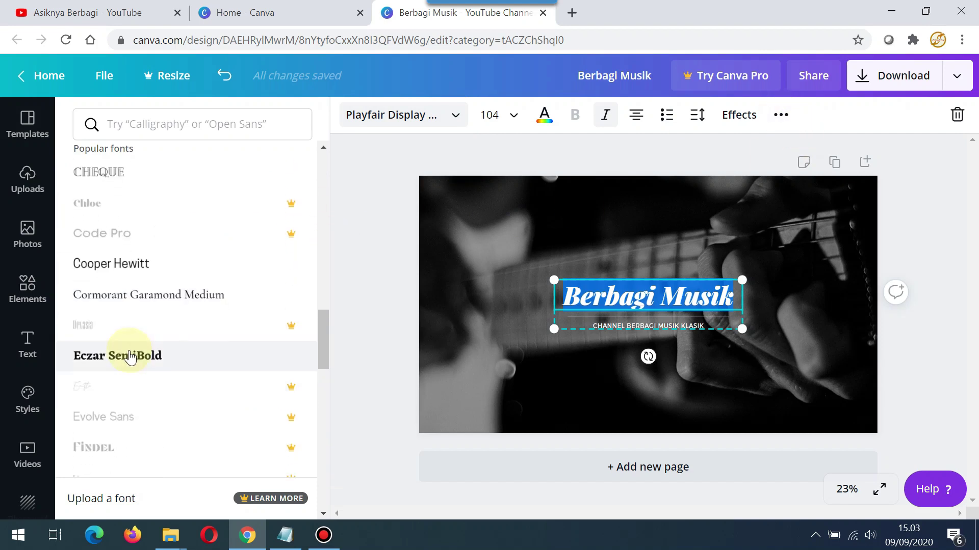
{"action": "scroll", "coordinate": [127, 357], "scroll_direction": "down", "scroll_amount": 5}
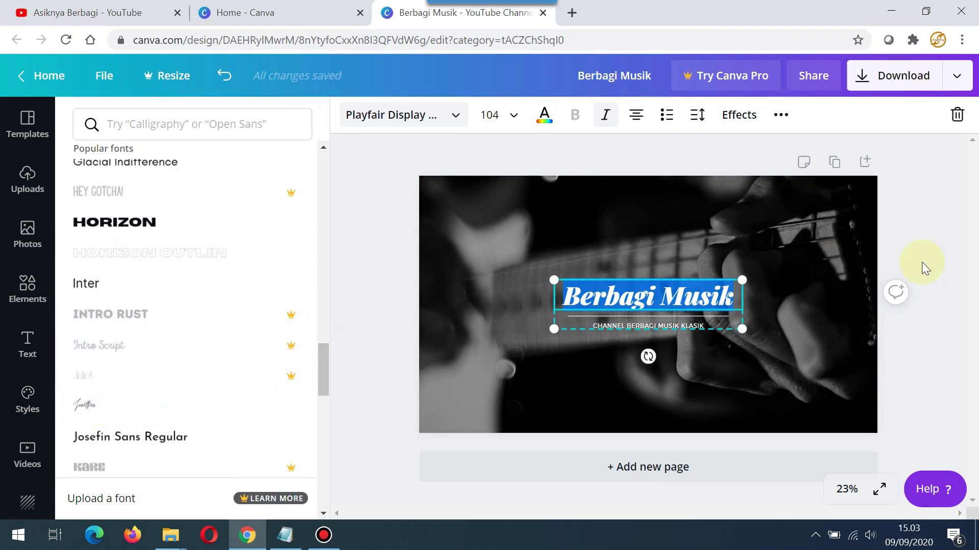
{"action": "left_click", "coordinate": [934, 242]}
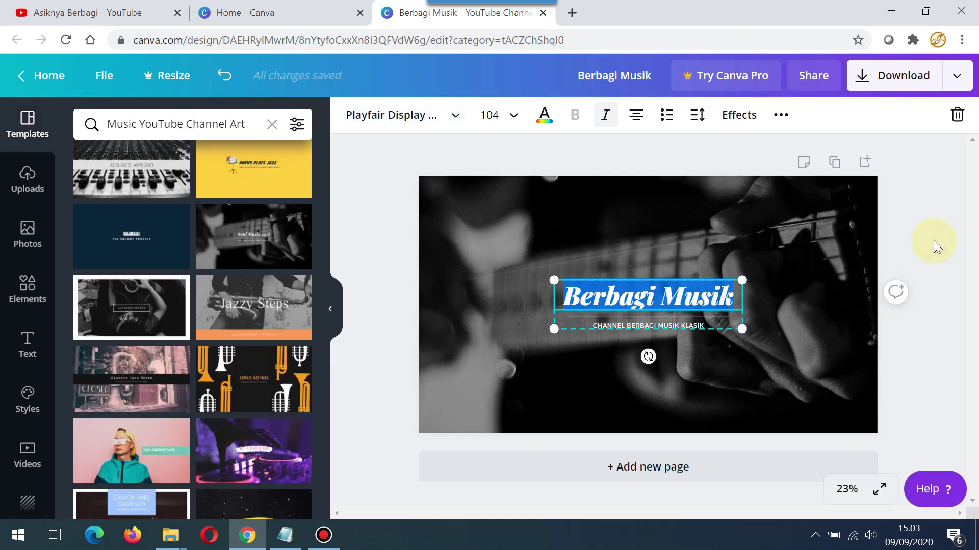
{"action": "left_click", "coordinate": [365, 223]}
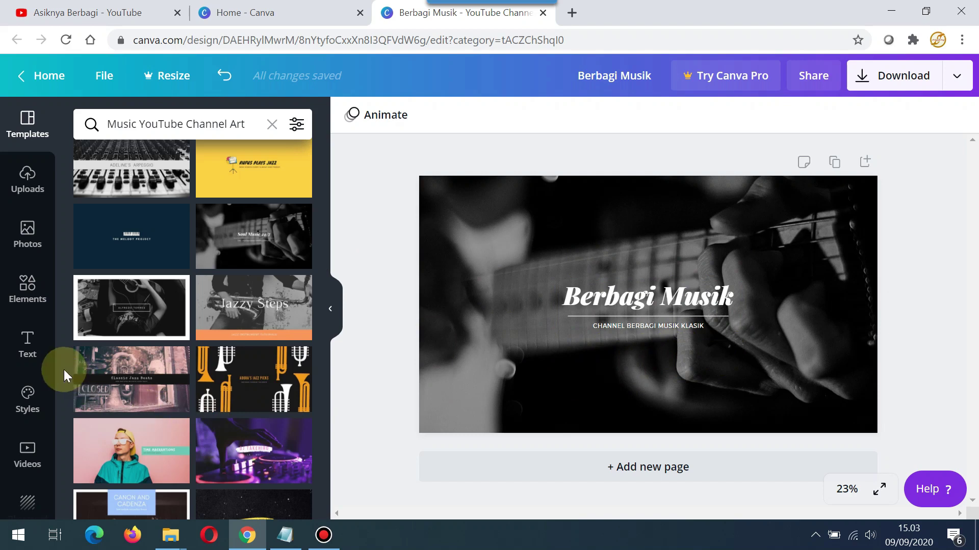
Browse the font combinations and add the yellow neon "Sparkle" text to the design.
{"action": "left_click", "coordinate": [30, 351]}
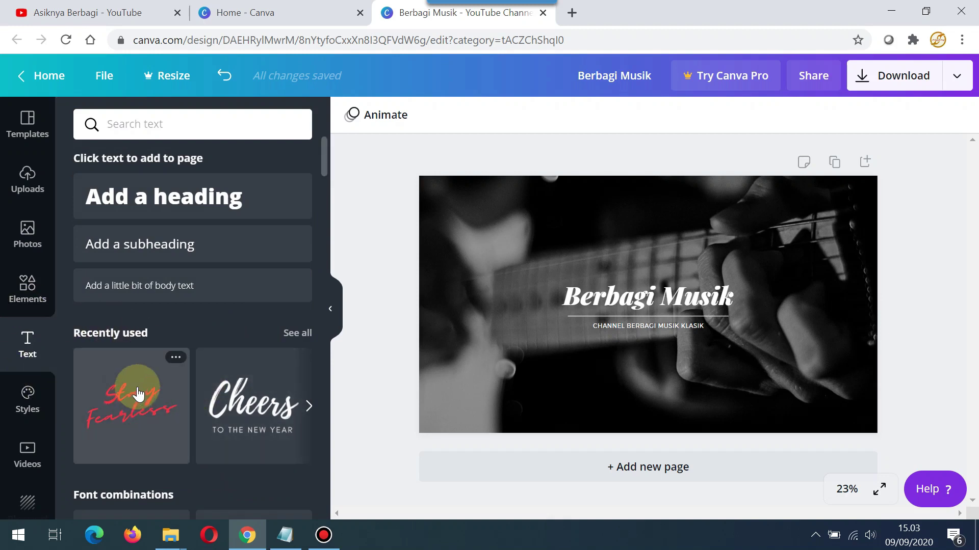
{"action": "scroll", "coordinate": [134, 407], "scroll_direction": "down", "scroll_amount": 5}
{"action": "scroll", "coordinate": [143, 410], "scroll_direction": "down", "scroll_amount": 15}
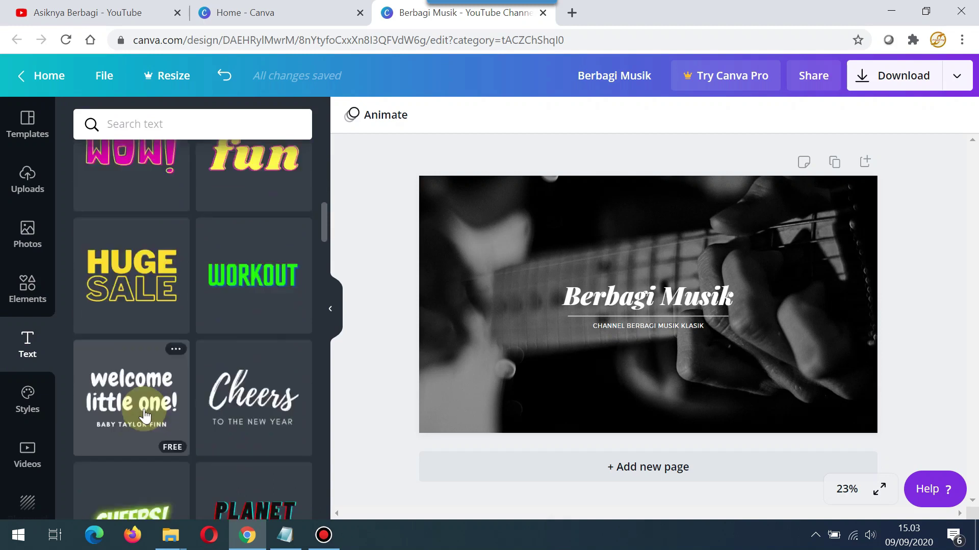
{"action": "scroll", "coordinate": [143, 423], "scroll_direction": "up", "scroll_amount": 15}
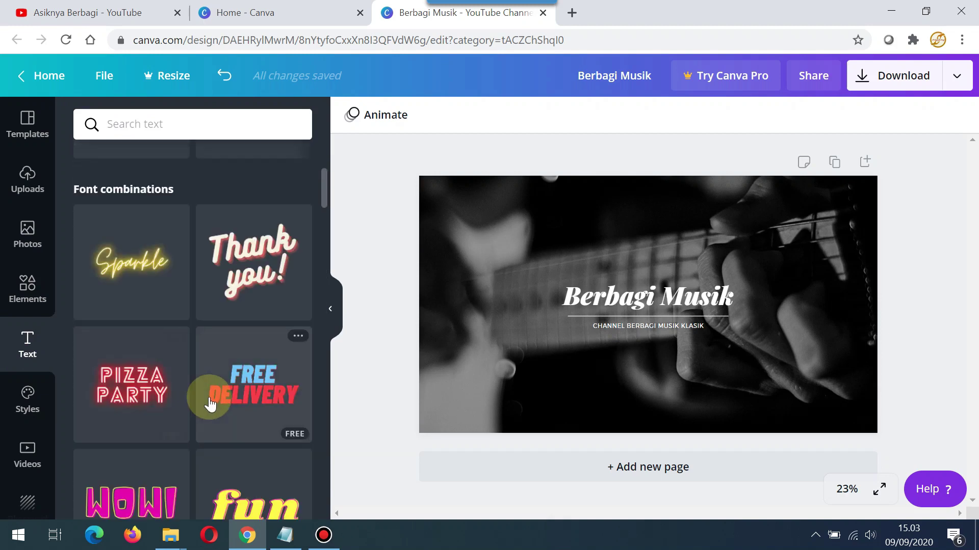
{"action": "left_click_drag", "start_coordinate": [143, 262], "coordinate": [538, 333]}
{"action": "mouse_move", "coordinate": [148, 286]}
{"action": "left_mouse_down"}
{"action": "mouse_move", "coordinate": [312, 328]}
{"action": "mouse_move", "coordinate": [131, 278]}
{"action": "left_mouse_up"}
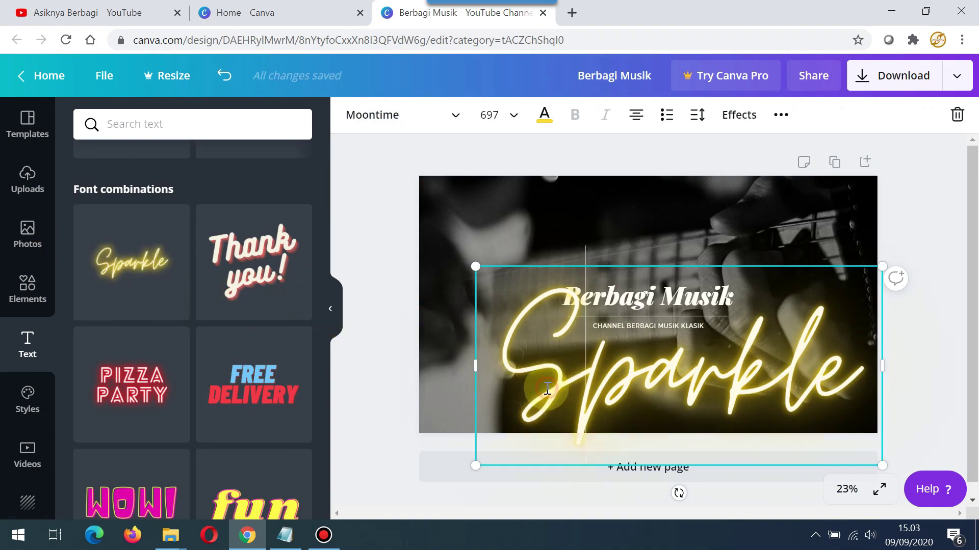
Replace the neon text "Sparkle" with "Subscibe Now", putting "Now" on a second line.
{"action": "double_click", "coordinate": [555, 332]}
{"action": "key", "text": "BackSpace"}
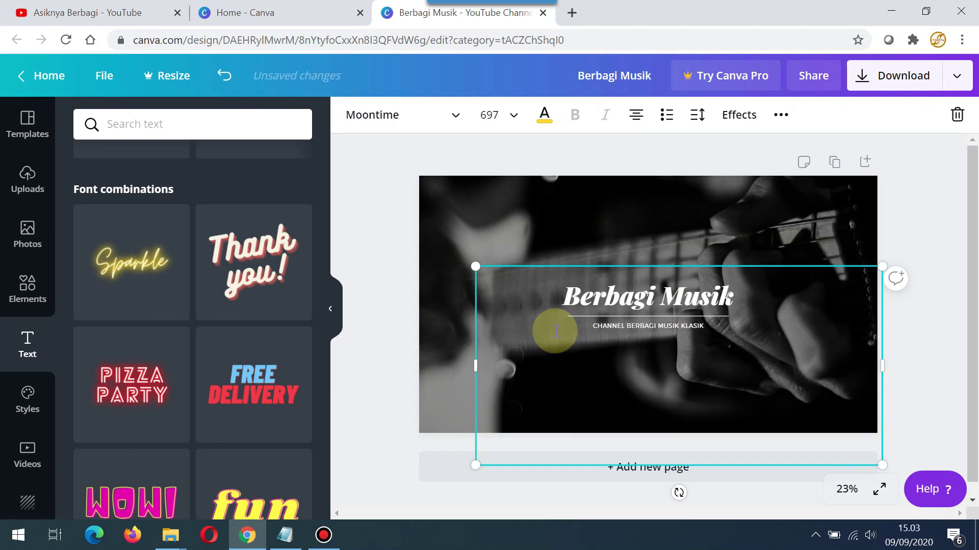
{"action": "type", "text": "Sub"}
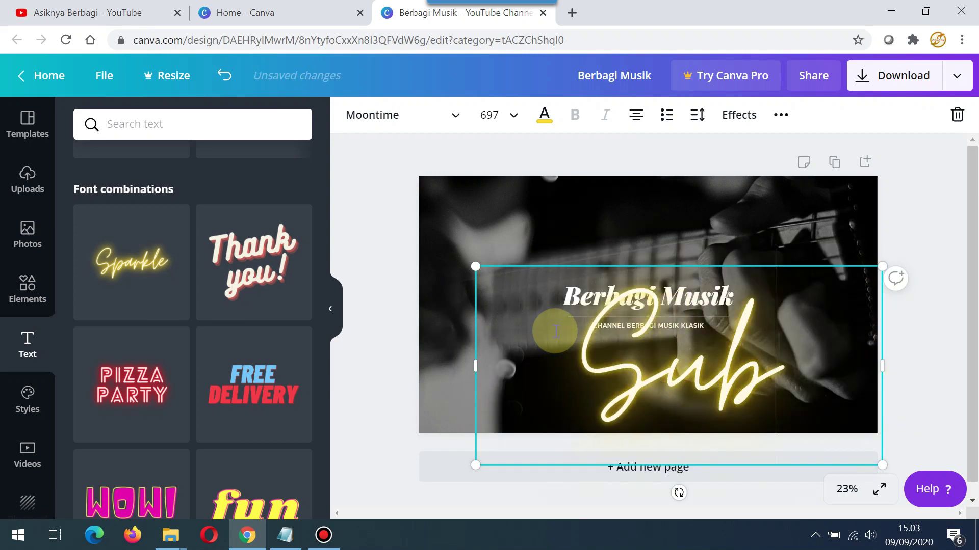
{"action": "type", "text": "scibe"}
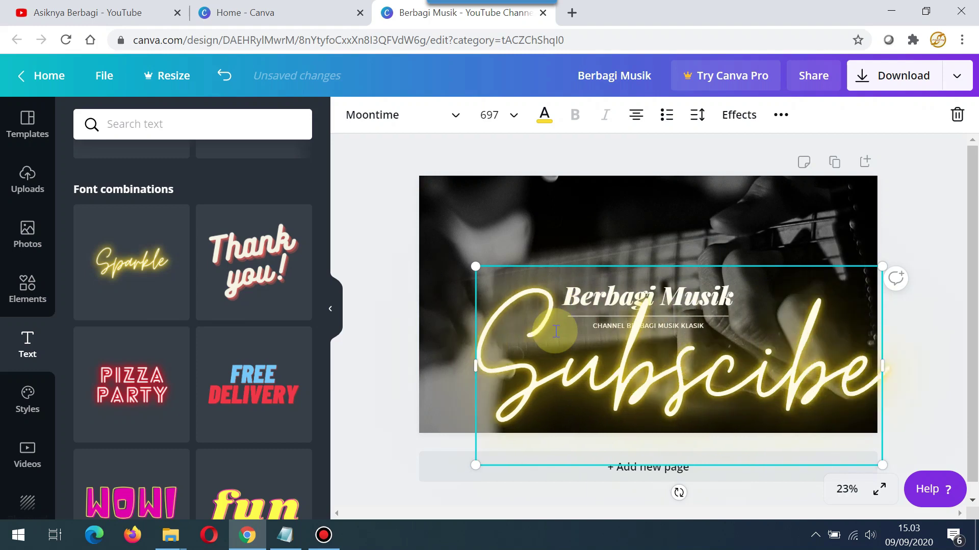
{"action": "key", "text": "Return"}
{"action": "type", "text": "Now"}
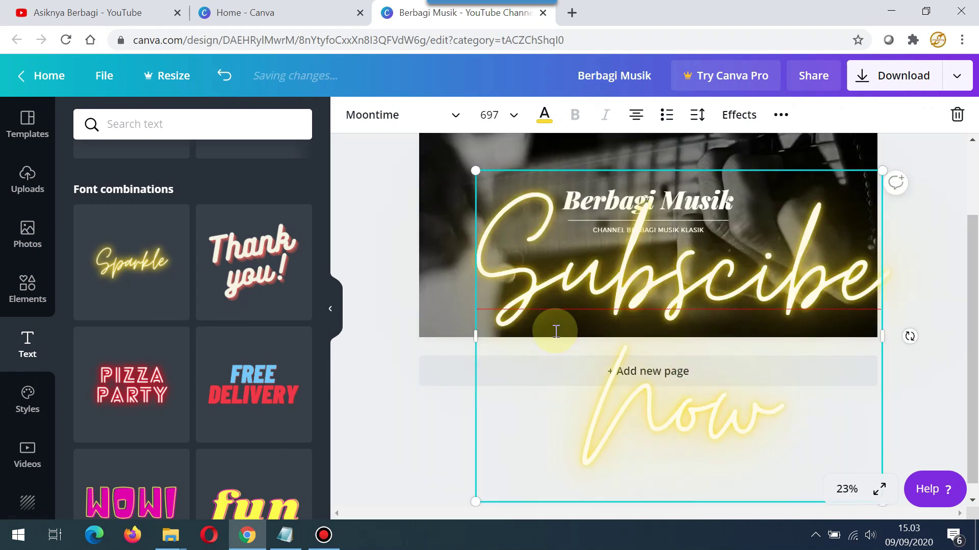
Set the font size of the entire neon "Subscibe Now" text to 72.
{"action": "key", "text": "ctrl+a"}
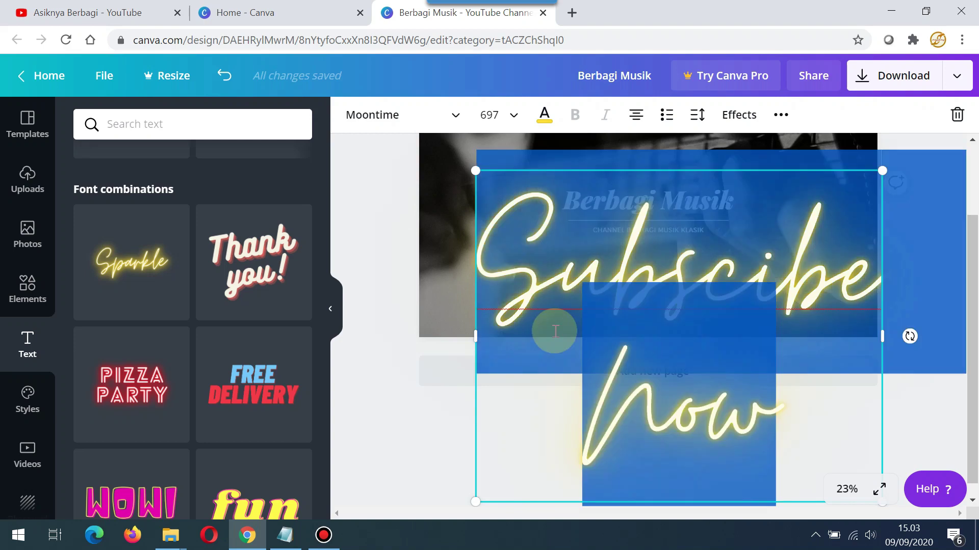
{"action": "left_click", "coordinate": [513, 126]}
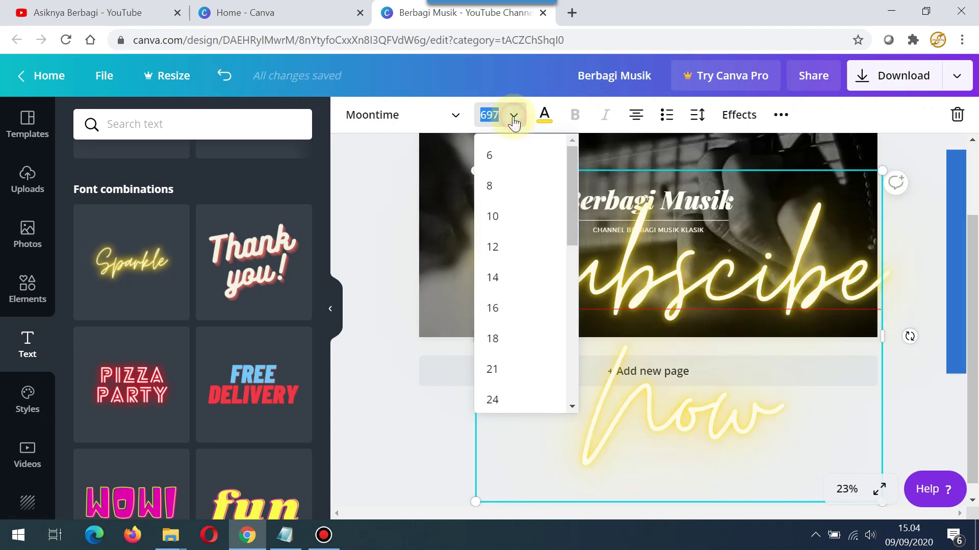
{"action": "scroll", "coordinate": [512, 323], "scroll_direction": "down", "scroll_amount": 5}
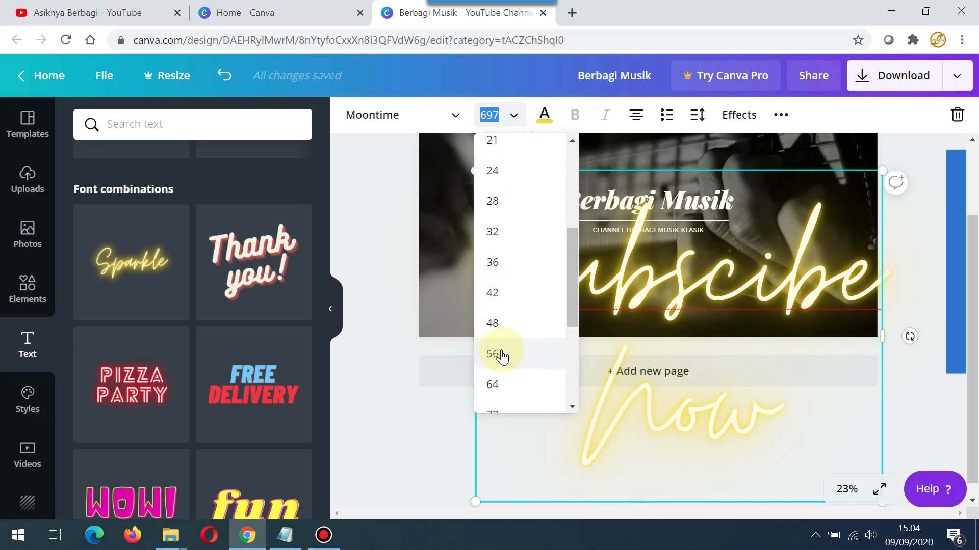
{"action": "scroll", "coordinate": [496, 377], "scroll_direction": "down", "scroll_amount": 2}
{"action": "left_click", "coordinate": [500, 339]}
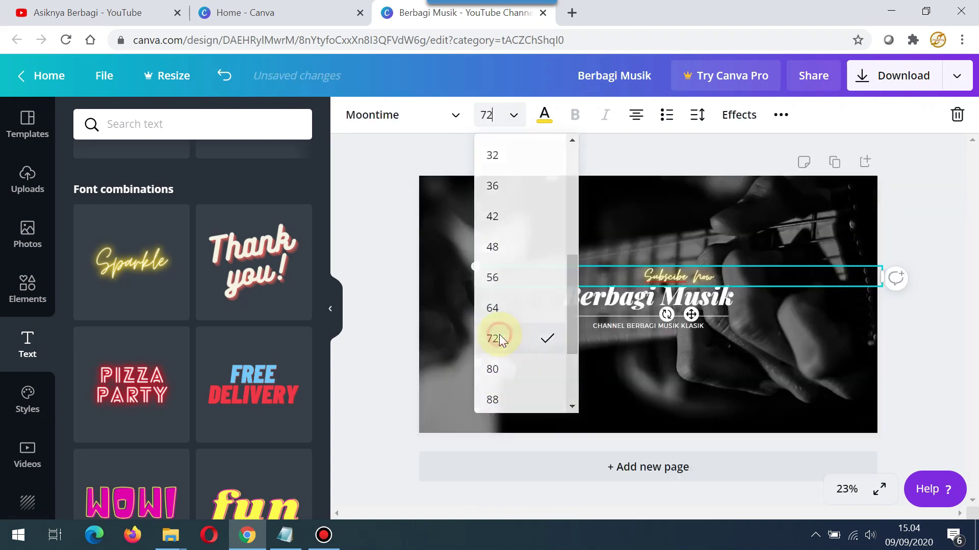
{"action": "left_click", "coordinate": [960, 230]}
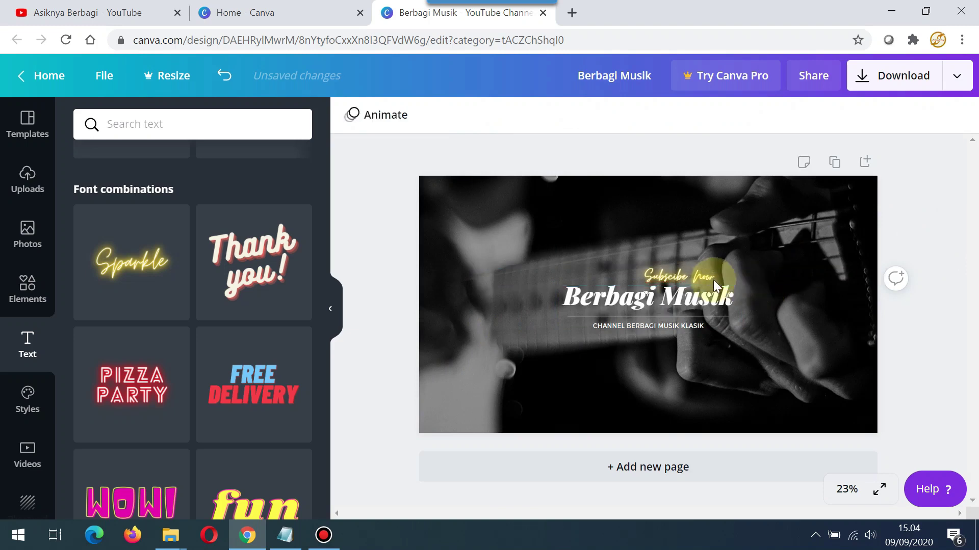
Move the neon "Subscibe Now" text just below the tagline and centre it under the heading.
{"action": "left_click_drag", "start_coordinate": [702, 279], "coordinate": [676, 348]}
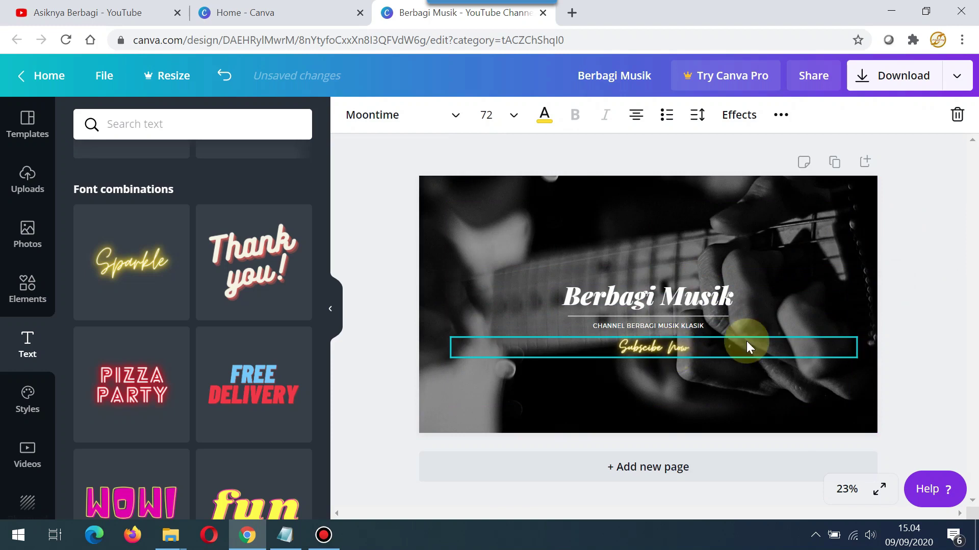
{"action": "left_click", "coordinate": [923, 278]}
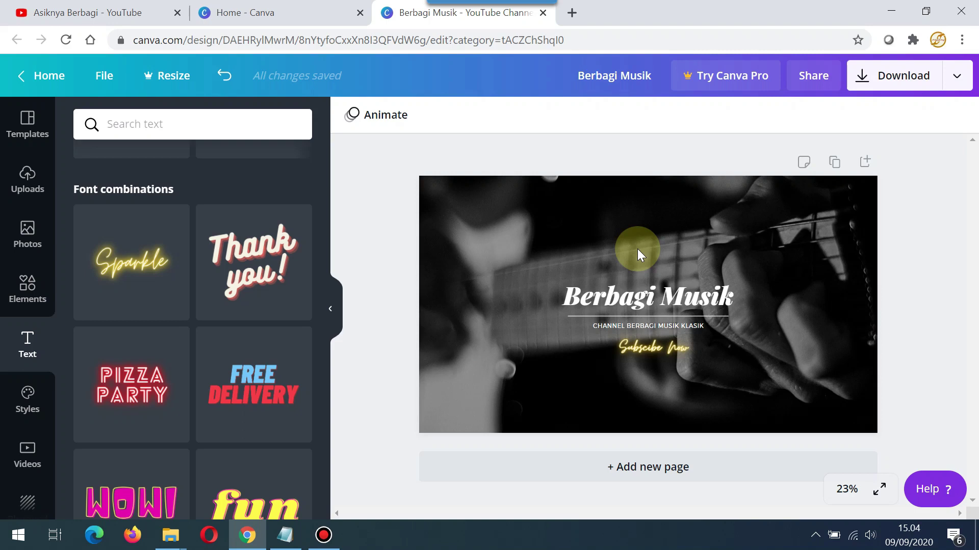
{"action": "left_click_drag", "start_coordinate": [641, 352], "coordinate": [634, 352]}
{"action": "left_click", "coordinate": [928, 255]}
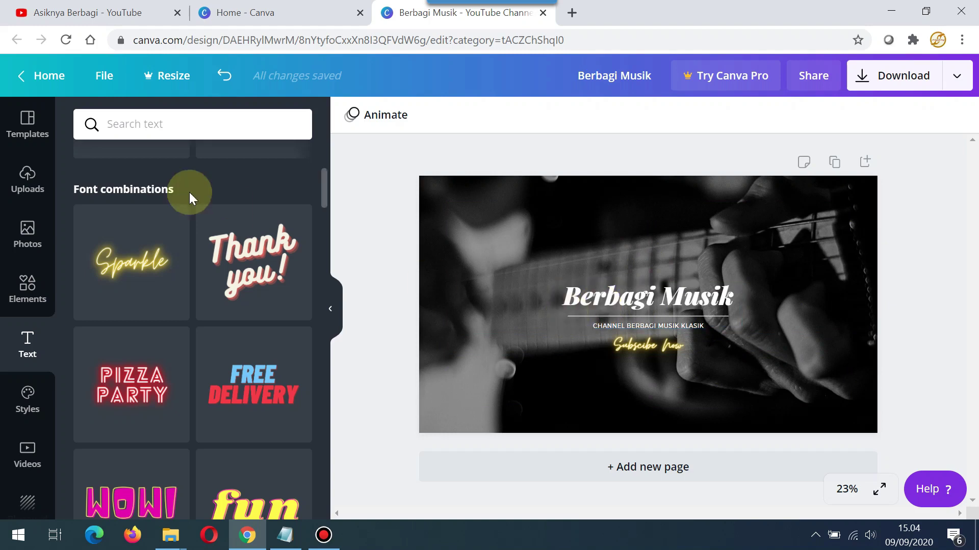
Switch to the YouTube channel page to compare its banner with the design, and return to Canva.
{"action": "left_click", "coordinate": [87, 14]}
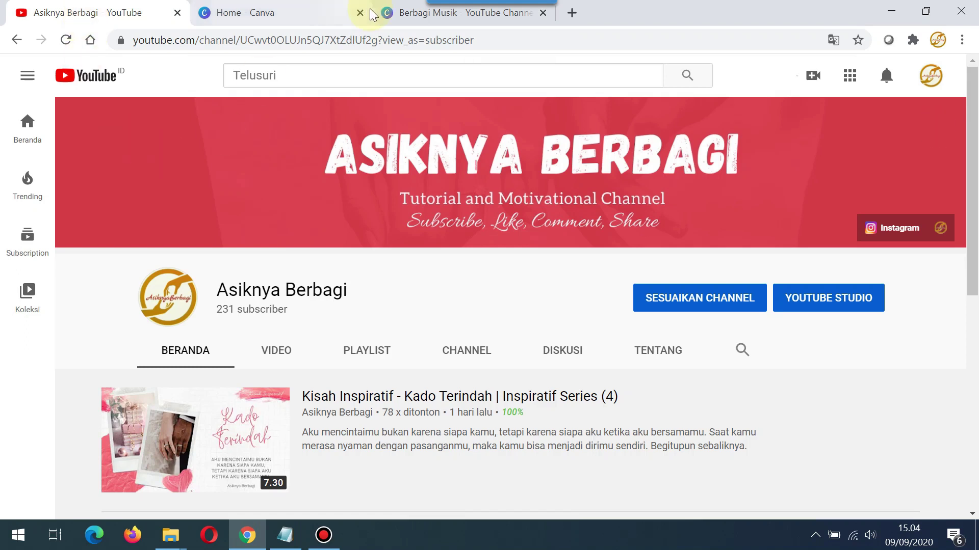
{"action": "left_click", "coordinate": [448, 15]}
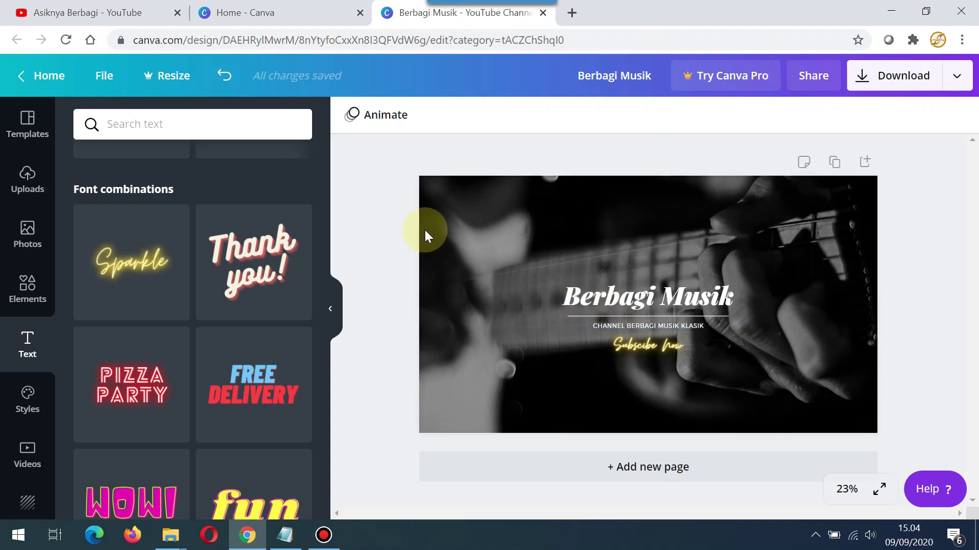
{"action": "left_click", "coordinate": [87, 14]}
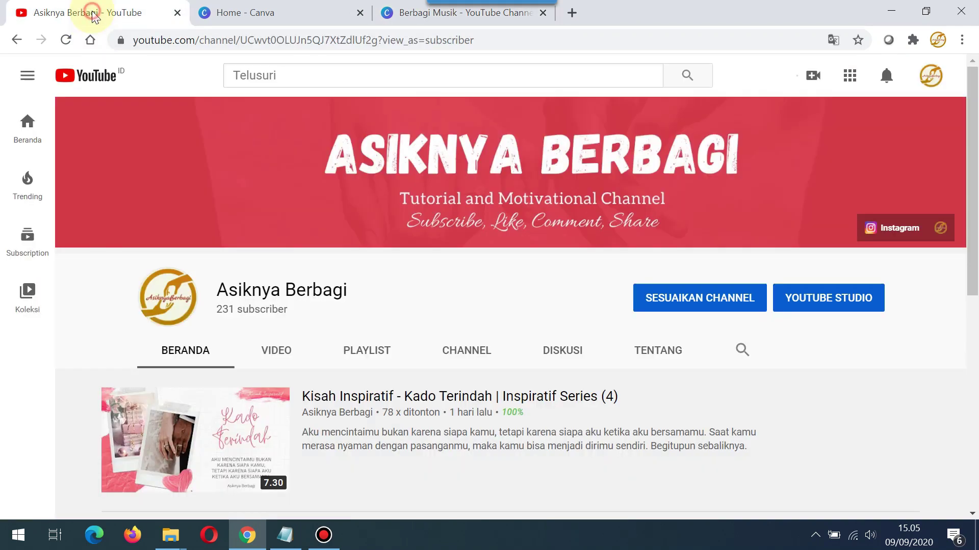
{"action": "left_click", "coordinate": [434, 16]}
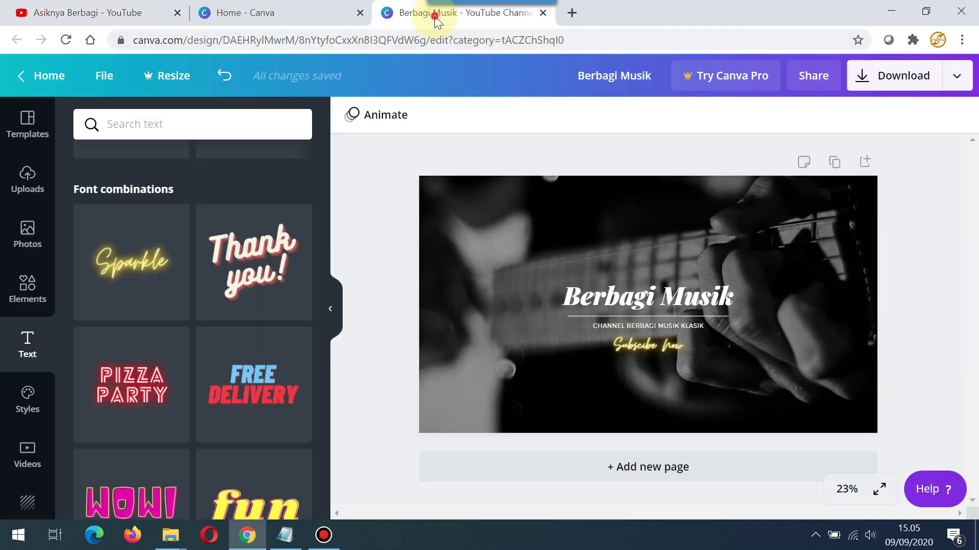
Download the Berbagi Musik channel art as a PNG file and dismiss the Content Planner promotion.
{"action": "left_click", "coordinate": [913, 79]}
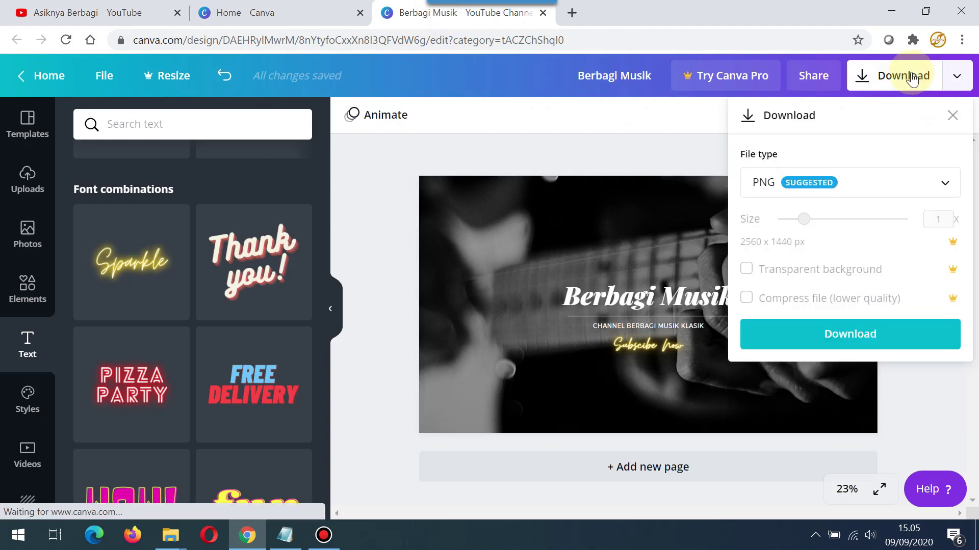
{"action": "left_click", "coordinate": [938, 188]}
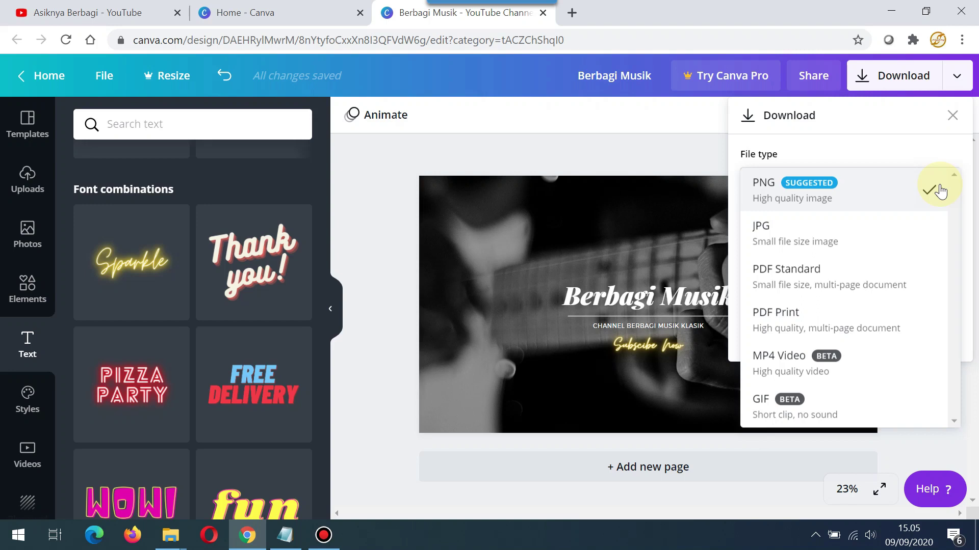
{"action": "left_click", "coordinate": [798, 197]}
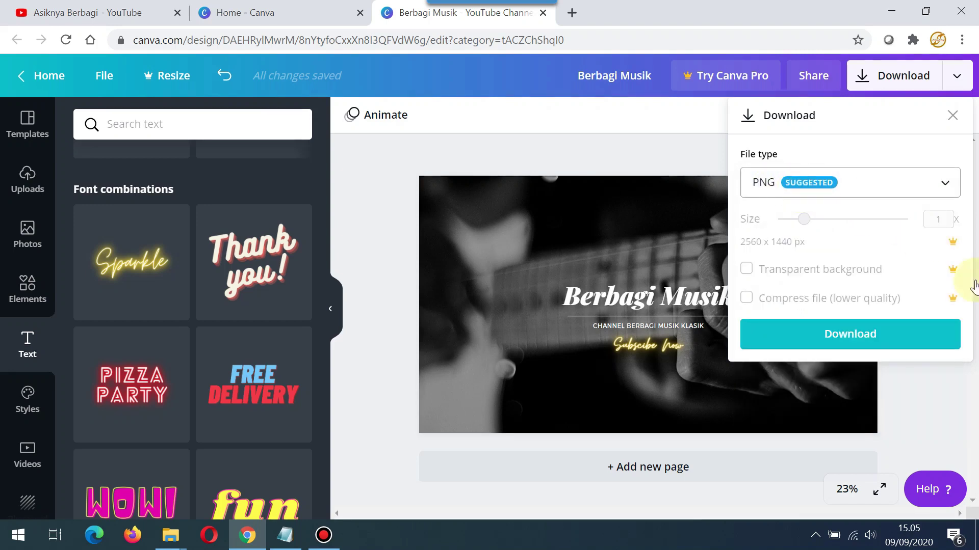
{"action": "left_click", "coordinate": [840, 336]}
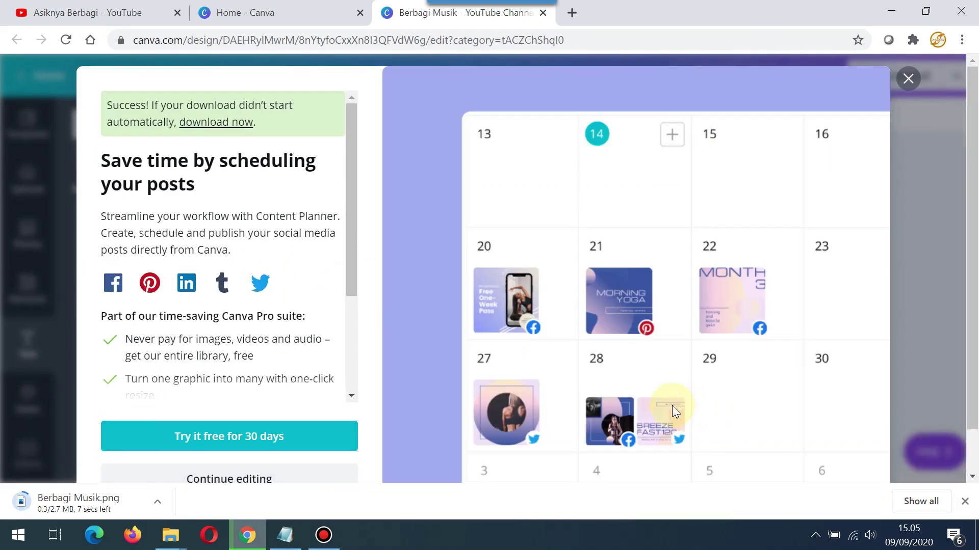
{"action": "left_click", "coordinate": [908, 79]}
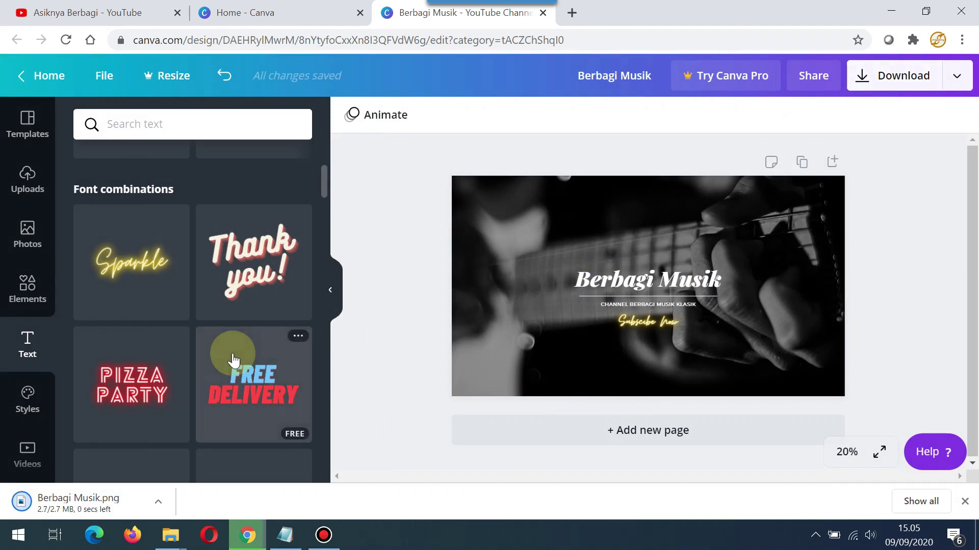
Open the downloaded Berbagi Musik.png to check the image, and close the viewer.
{"action": "right_click", "coordinate": [69, 505]}
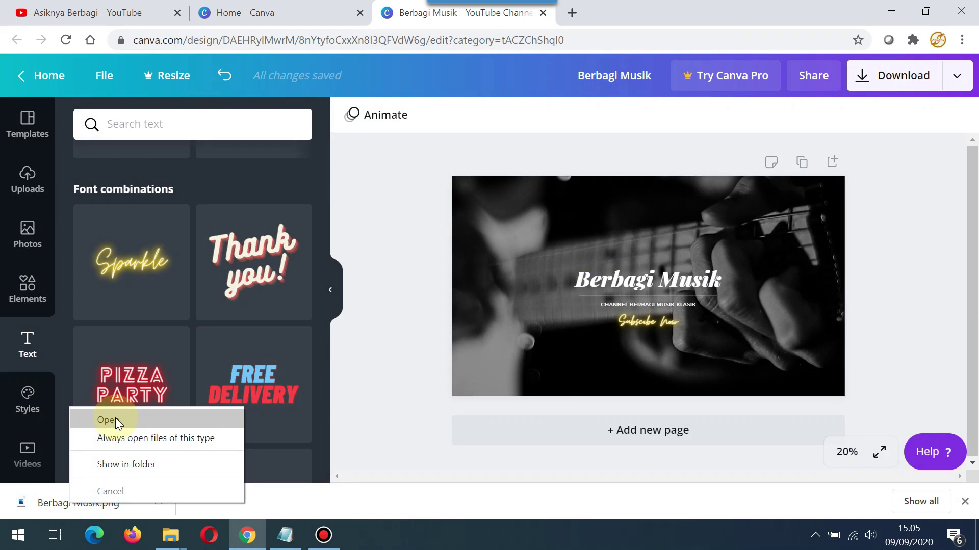
{"action": "left_click", "coordinate": [115, 418]}
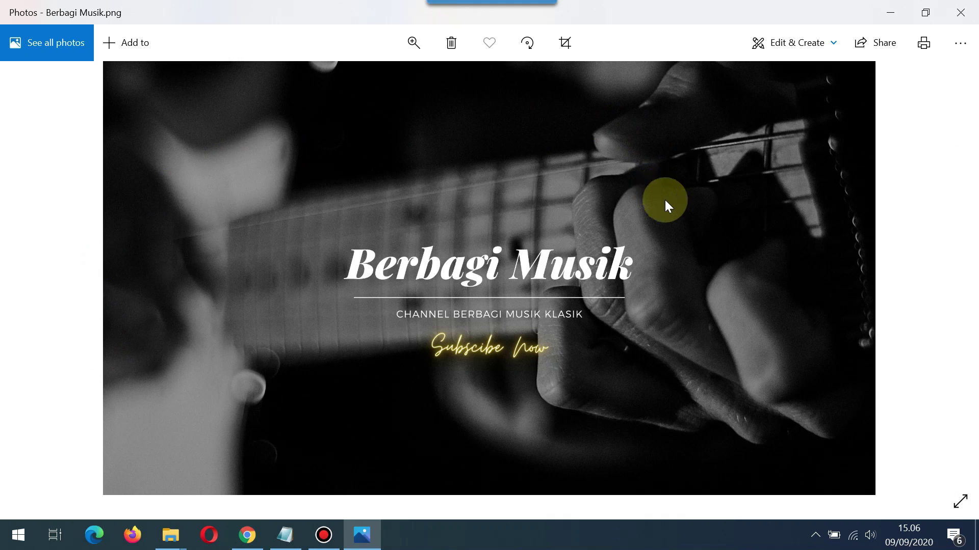
{"action": "left_click", "coordinate": [960, 12]}
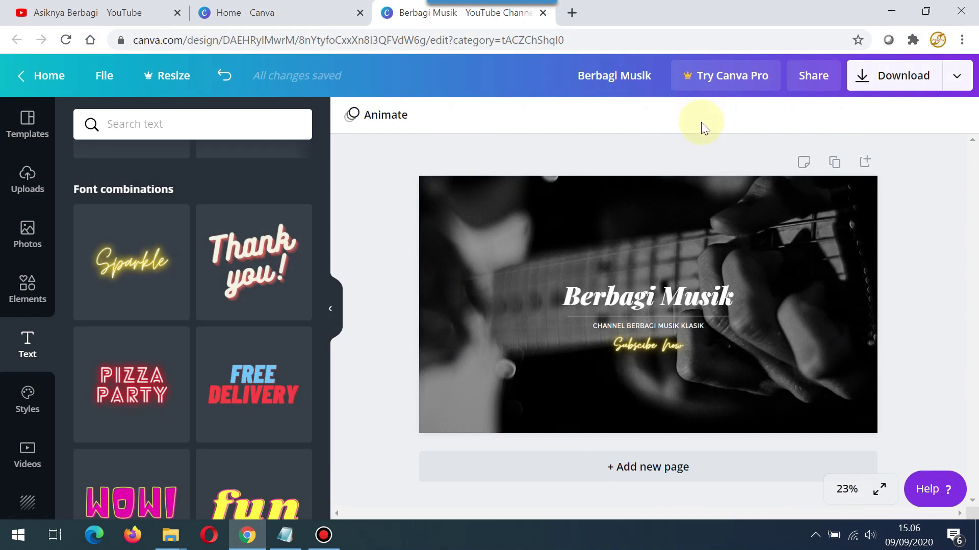
Close the design, reload the Canva home page and reopen the Berbagi Musik design from the list of all designs.
{"action": "left_click", "coordinate": [543, 13]}
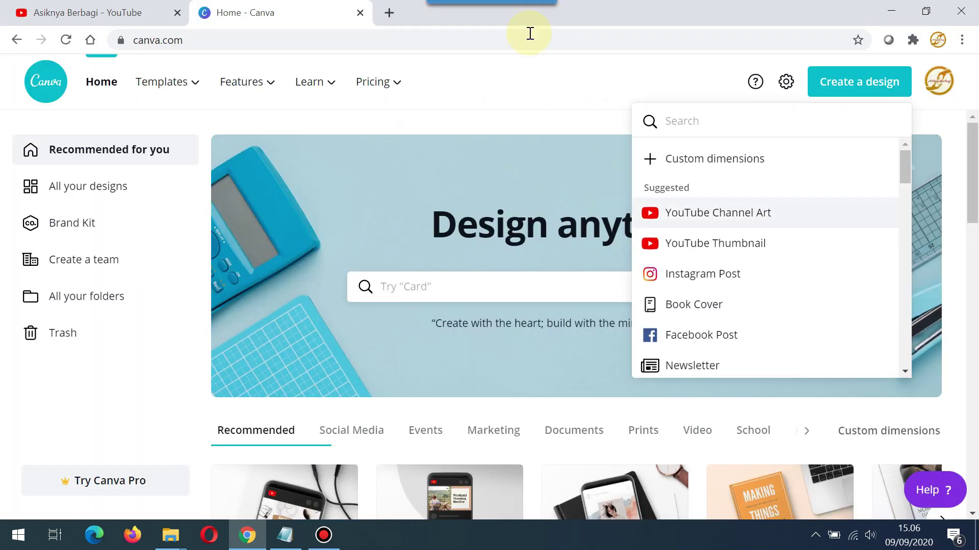
{"action": "left_click", "coordinate": [65, 41]}
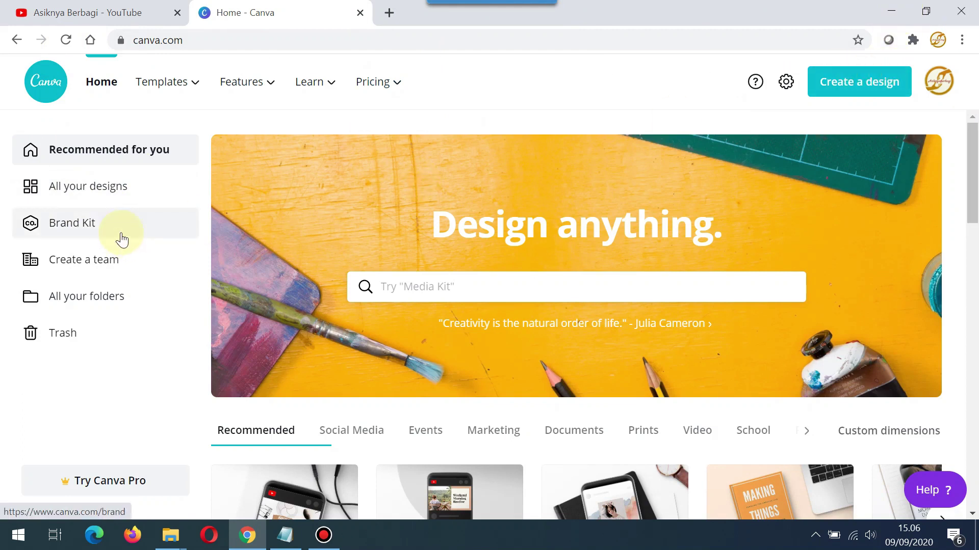
{"action": "left_click", "coordinate": [69, 193]}
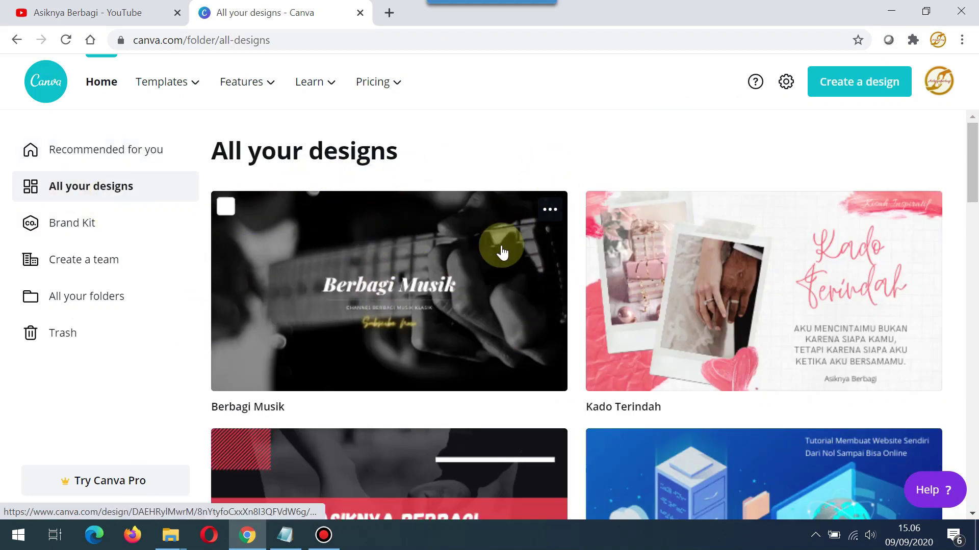
{"action": "left_click", "coordinate": [396, 257]}
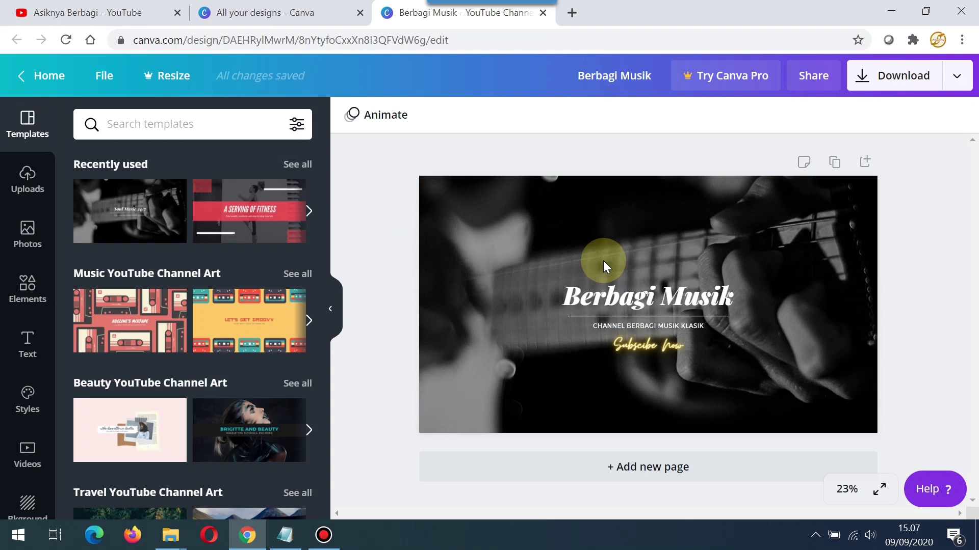
Review the download options of the reopened Berbagi Musik design without downloading, and close the design.
{"action": "left_click", "coordinate": [879, 85]}
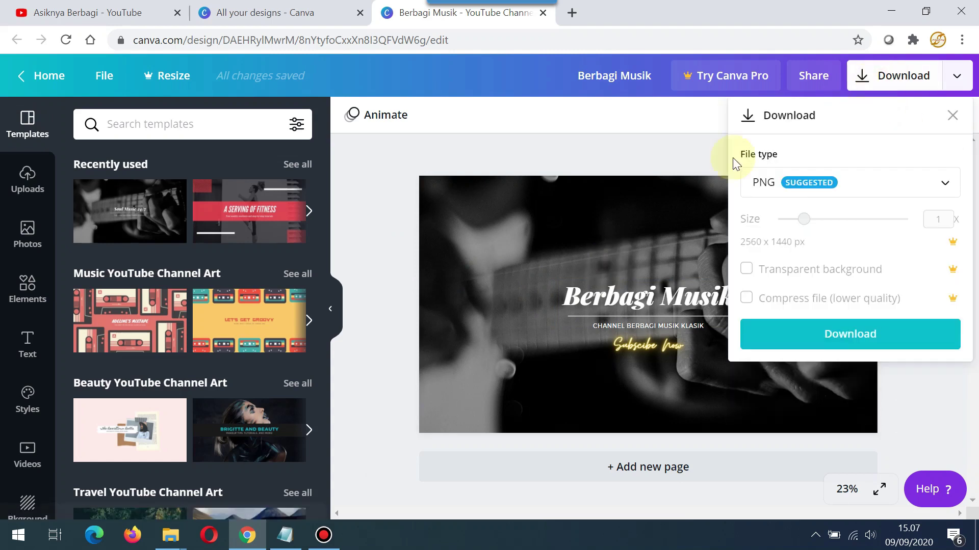
{"action": "left_click", "coordinate": [386, 188]}
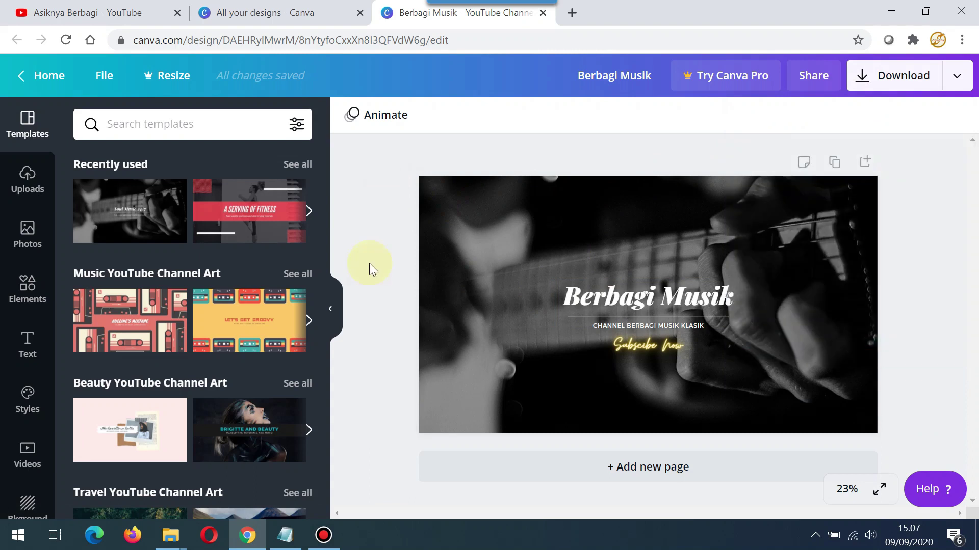
{"action": "key", "text": "ctrl+w"}
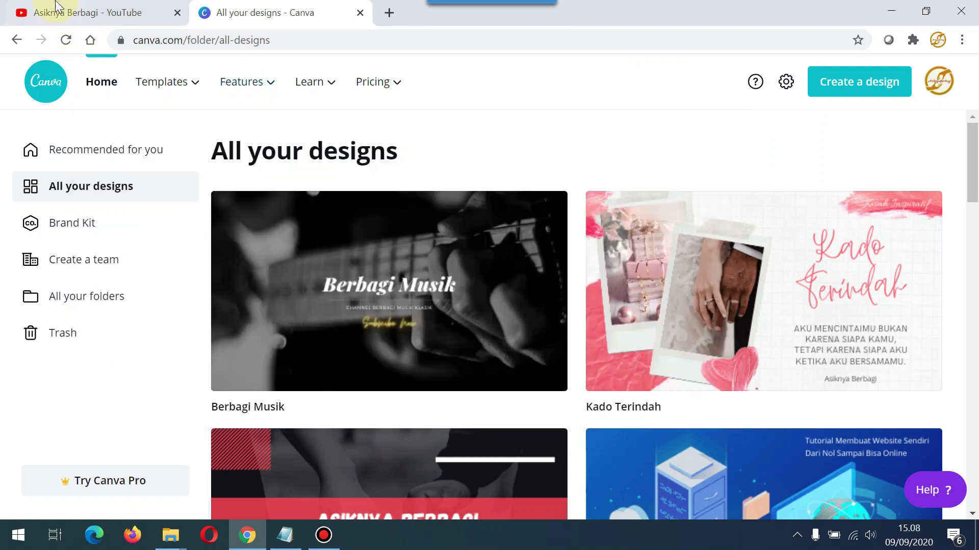
Switch to the YouTube channel page to view its uploaded videos and their thumbnails, and return to Canva.
{"action": "left_click", "coordinate": [31, 11]}
{"action": "scroll", "coordinate": [235, 300], "scroll_direction": "down", "scroll_amount": 3}
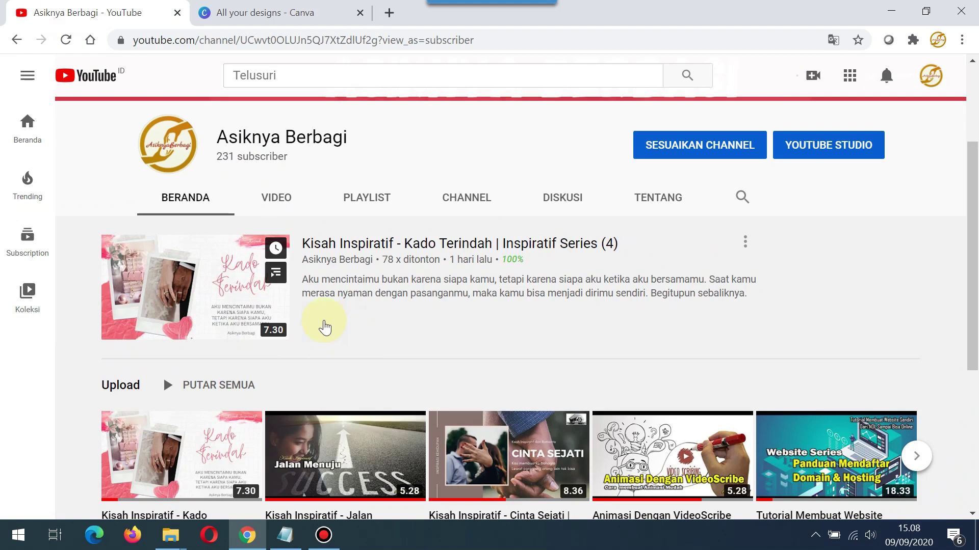
{"action": "left_click", "coordinate": [234, 12]}
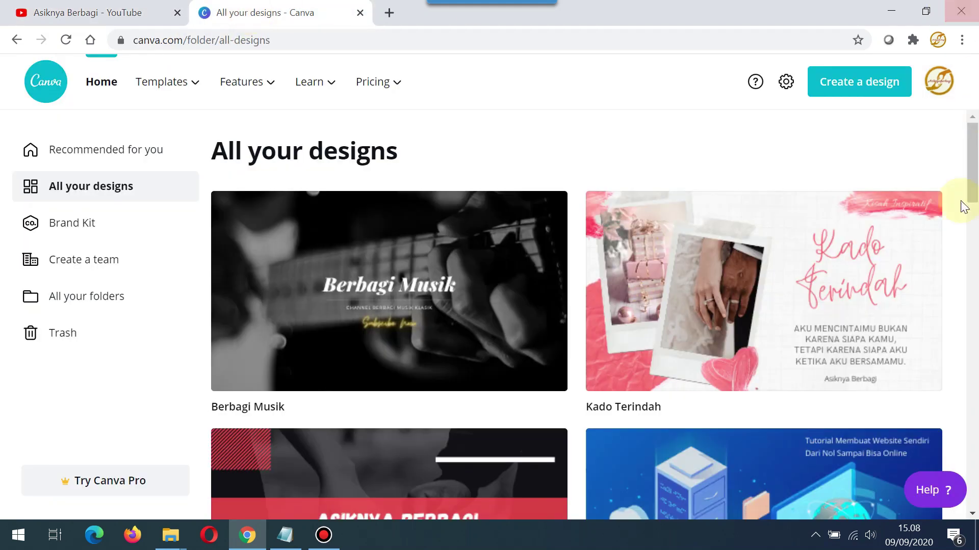
Create a blank YouTube Thumbnail design, check its preset size in the list of design types and return to the design.
{"action": "left_click", "coordinate": [869, 86]}
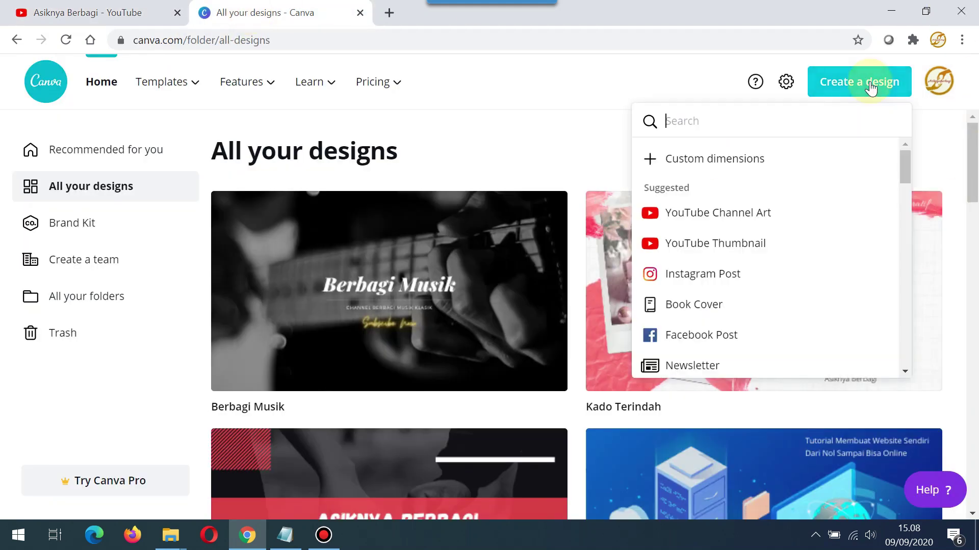
{"action": "left_click", "coordinate": [718, 248]}
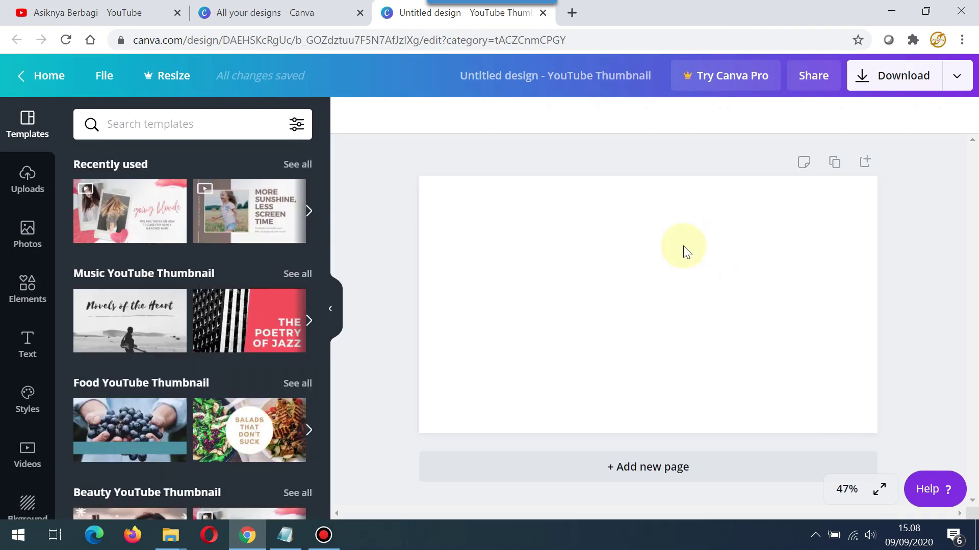
{"action": "left_click", "coordinate": [284, 20]}
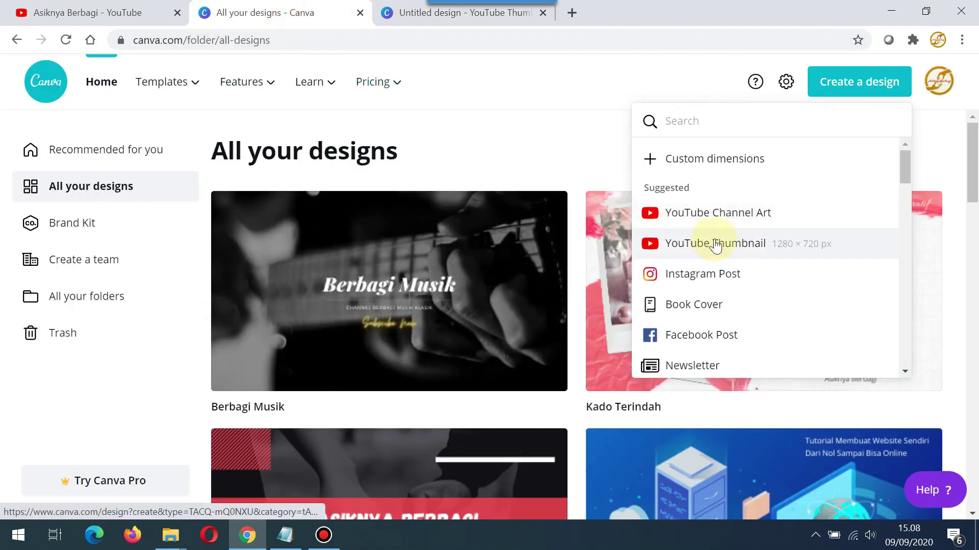
{"action": "left_click", "coordinate": [469, 14]}
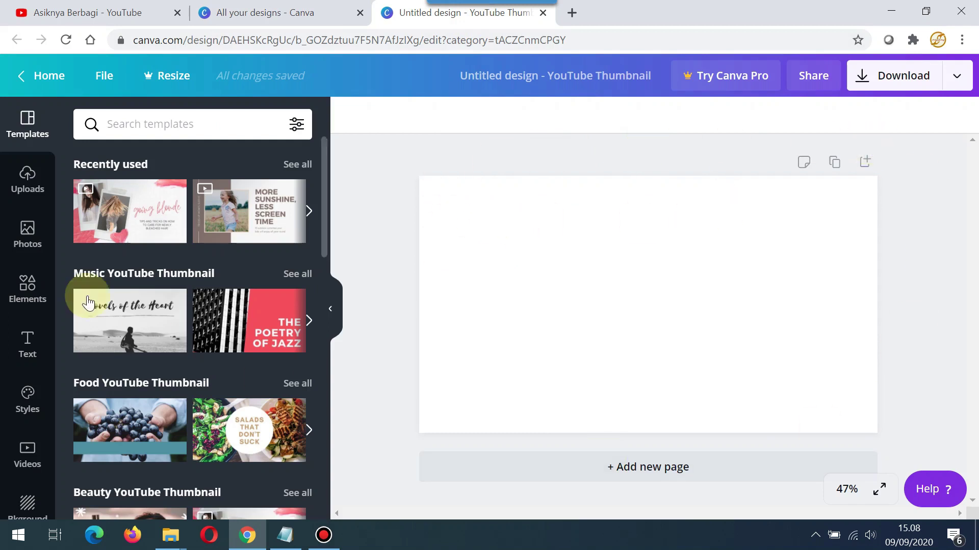
Look through the editor's content categories and browse the ready-made YouTube thumbnail templates by topic.
{"action": "scroll", "coordinate": [30, 384], "scroll_direction": "down", "scroll_amount": 1}
{"action": "scroll", "coordinate": [28, 393], "scroll_direction": "down", "scroll_amount": 2}
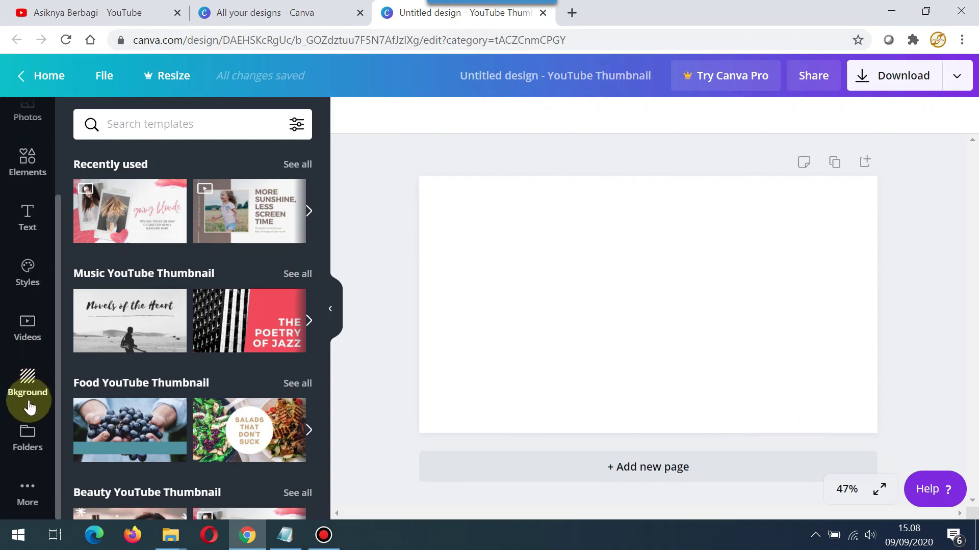
{"action": "scroll", "coordinate": [17, 339], "scroll_direction": "up", "scroll_amount": 3}
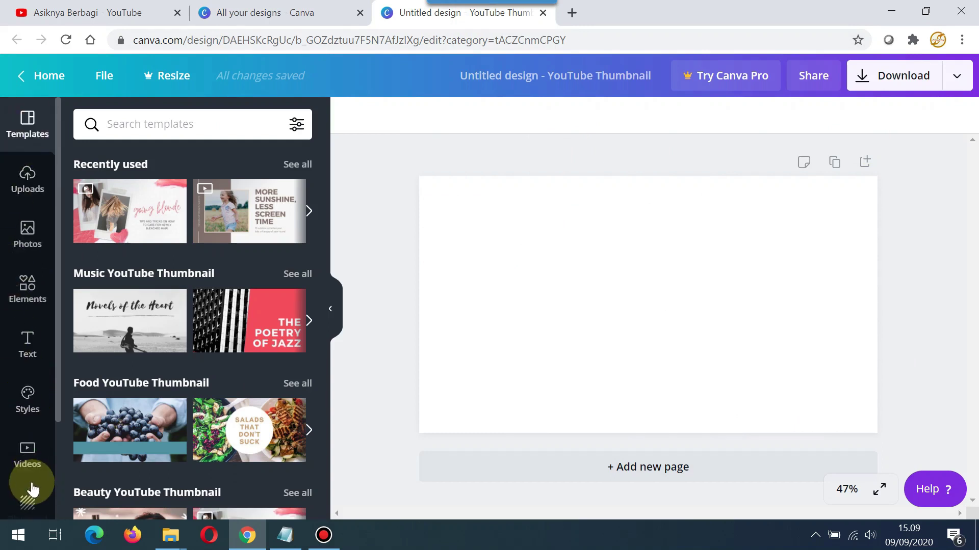
{"action": "scroll", "coordinate": [29, 482], "scroll_direction": "down", "scroll_amount": 2}
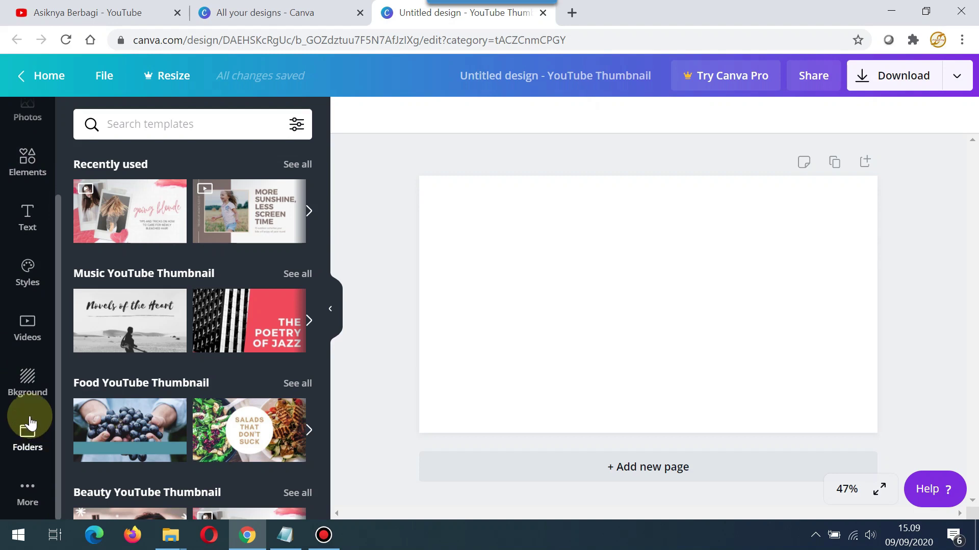
{"action": "scroll", "coordinate": [27, 420], "scroll_direction": "up", "scroll_amount": 2}
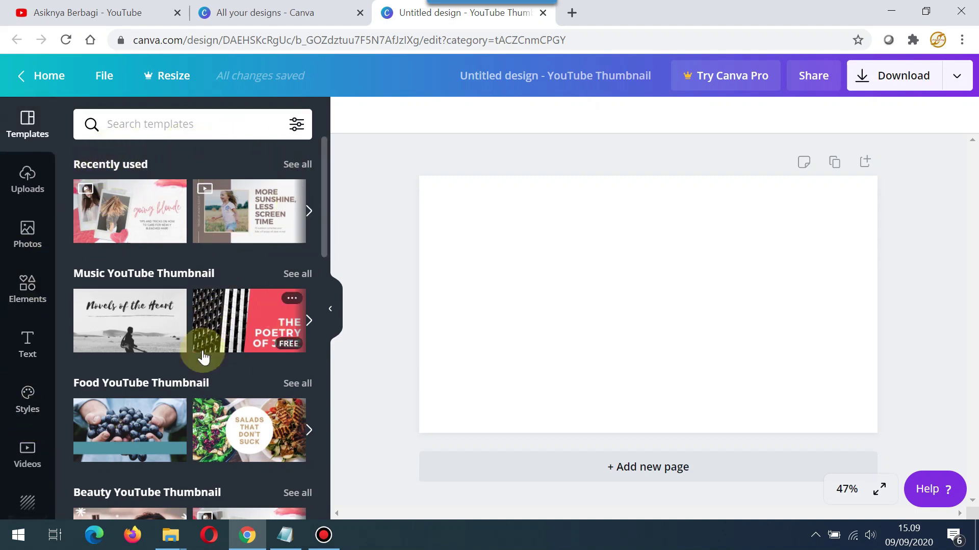
{"action": "scroll", "coordinate": [168, 451], "scroll_direction": "down", "scroll_amount": 5}
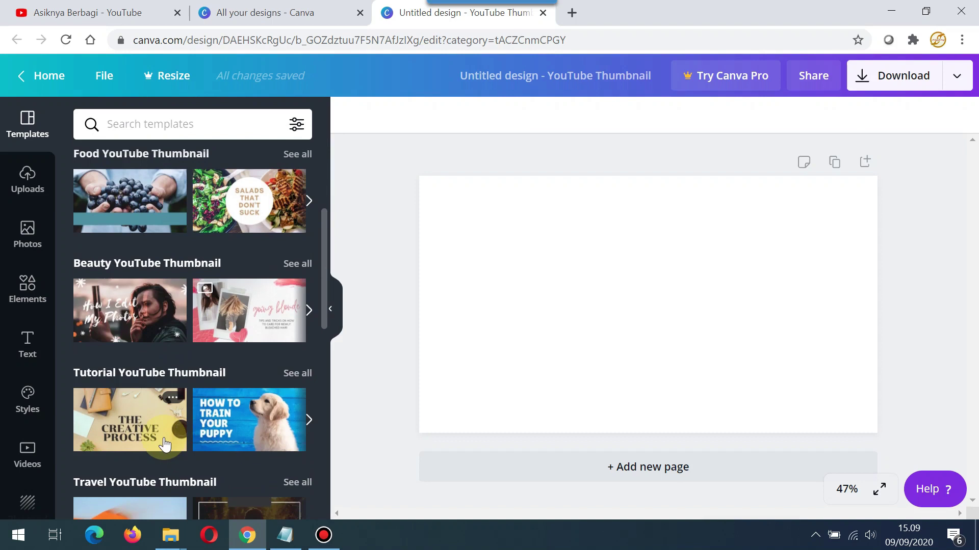
{"action": "scroll", "coordinate": [237, 404], "scroll_direction": "up", "scroll_amount": 1}
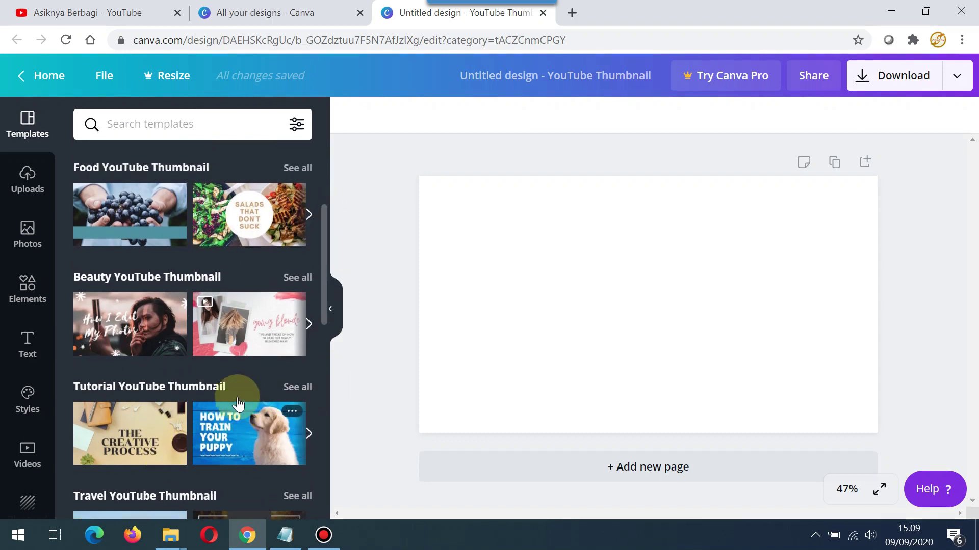
{"action": "scroll", "coordinate": [238, 404], "scroll_direction": "up", "scroll_amount": 5}
{"action": "scroll", "coordinate": [237, 404], "scroll_direction": "down", "scroll_amount": 6}
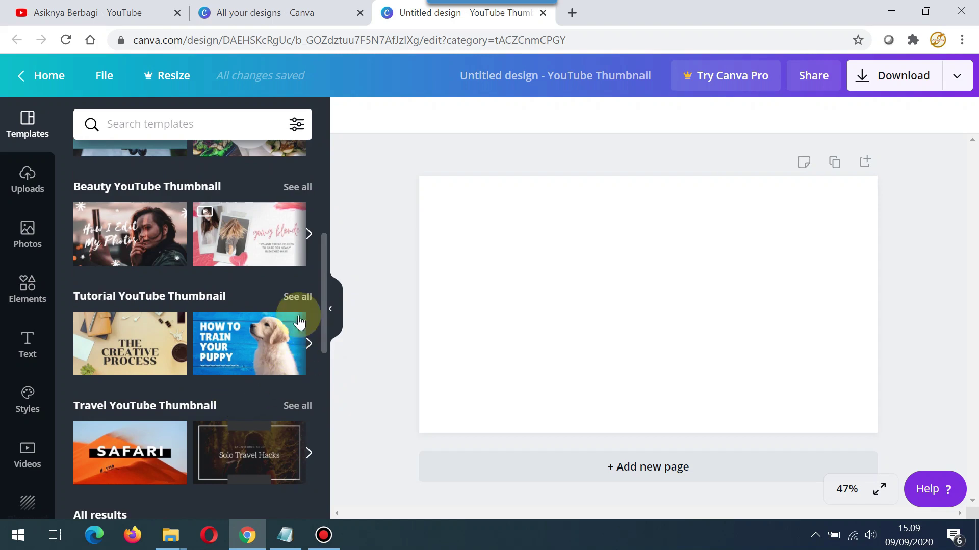
{"action": "scroll", "coordinate": [265, 379], "scroll_direction": "down", "scroll_amount": 10}
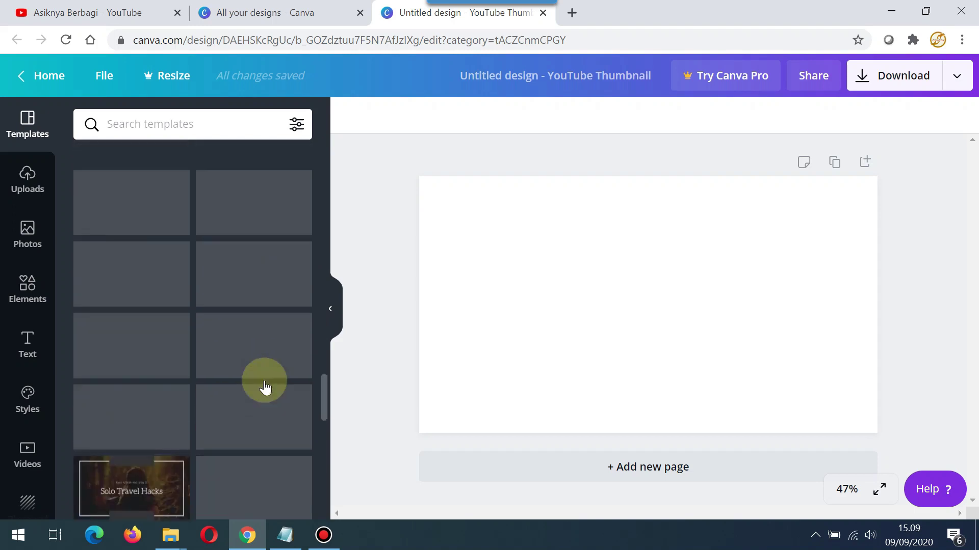
{"action": "scroll", "coordinate": [265, 387], "scroll_direction": "up", "scroll_amount": 5}
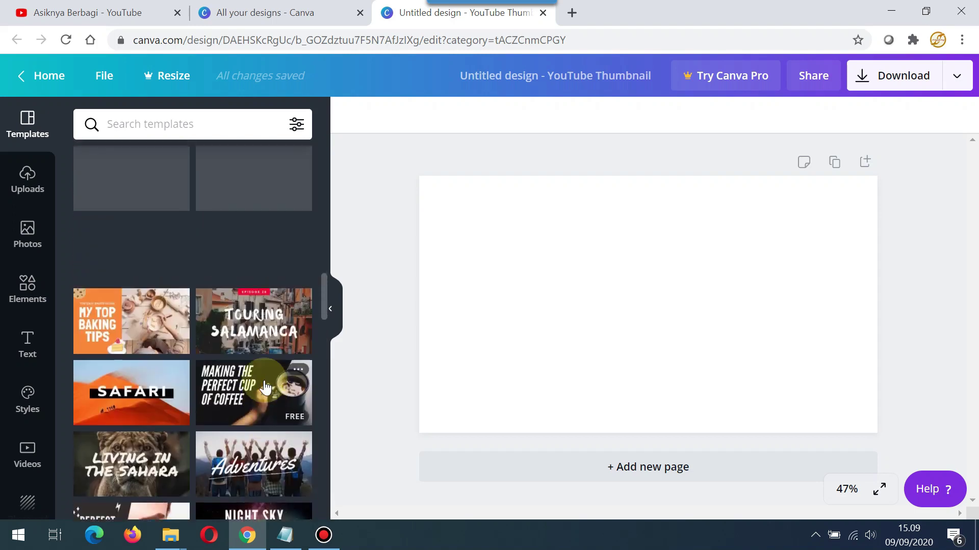
{"action": "scroll", "coordinate": [258, 388], "scroll_direction": "up", "scroll_amount": 5}
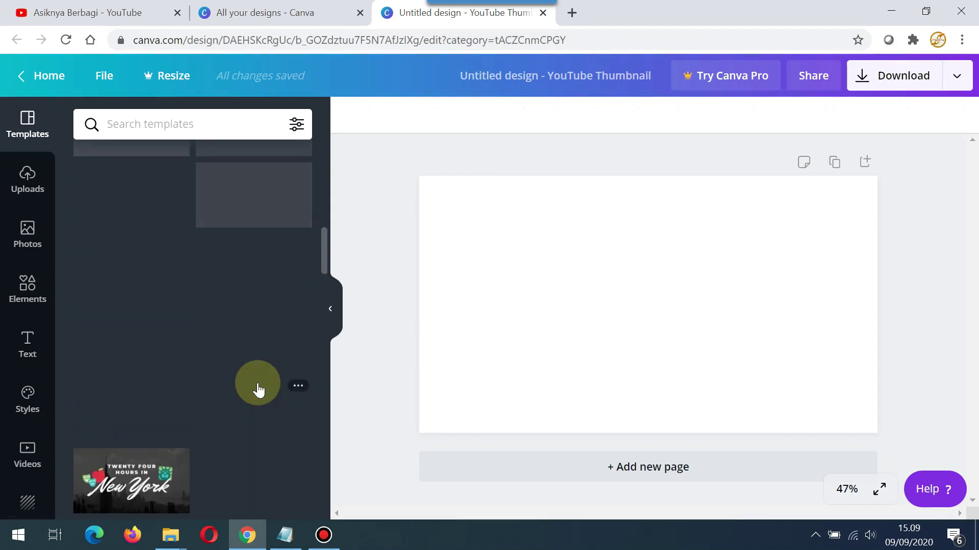
{"action": "scroll", "coordinate": [168, 338], "scroll_direction": "up", "scroll_amount": 10}
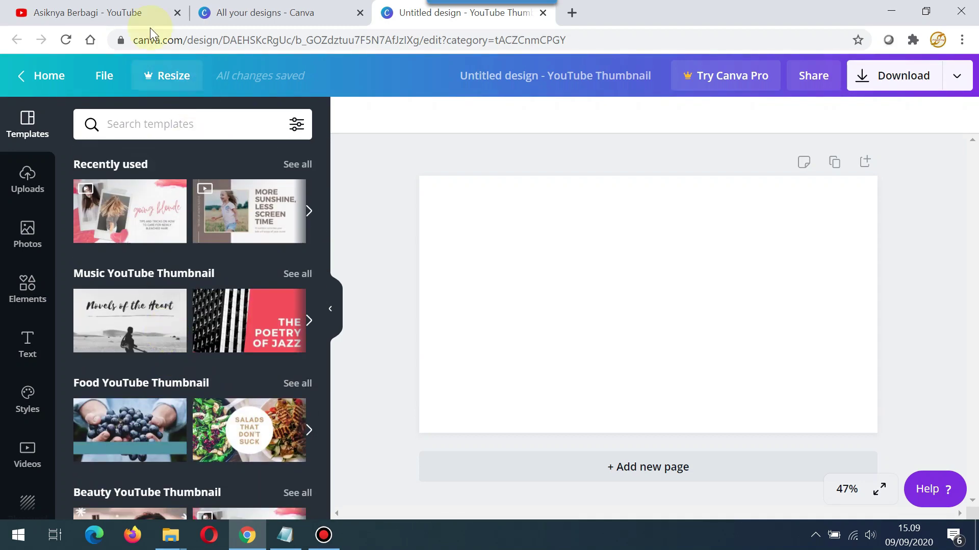
Switch to the YouTube channel page to examine the Kado Terindah video thumbnail, and return to the blank thumbnail design.
{"action": "left_click", "coordinate": [127, 13]}
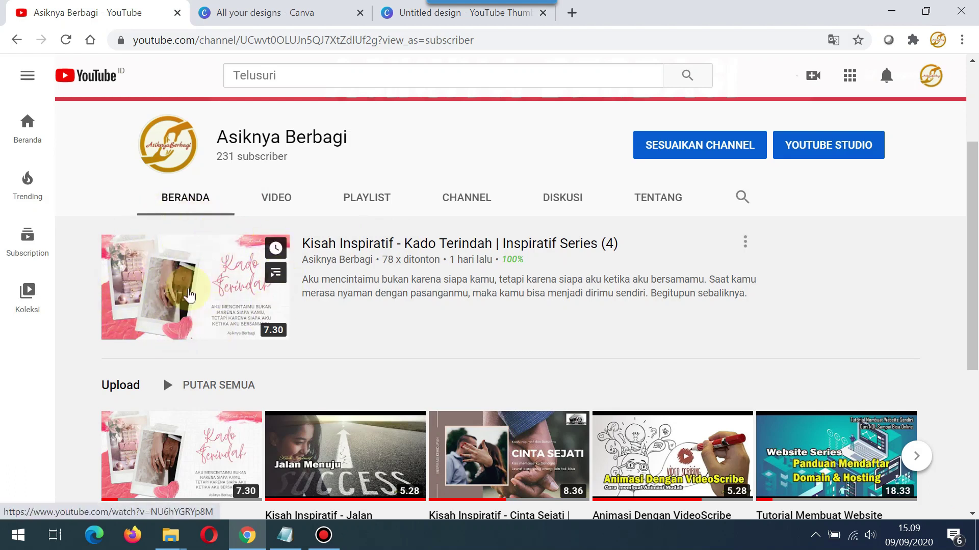
{"action": "left_click", "coordinate": [227, 219]}
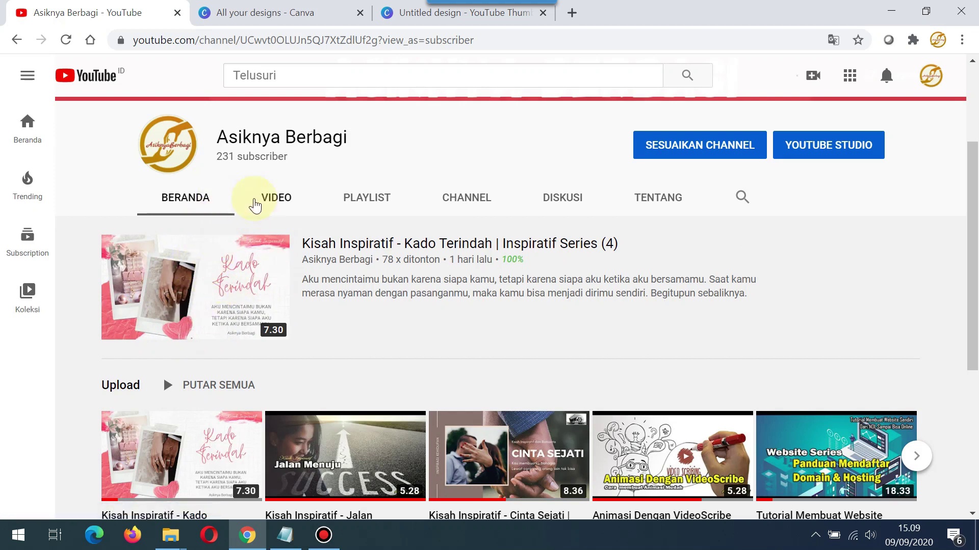
{"action": "left_click", "coordinate": [398, 15]}
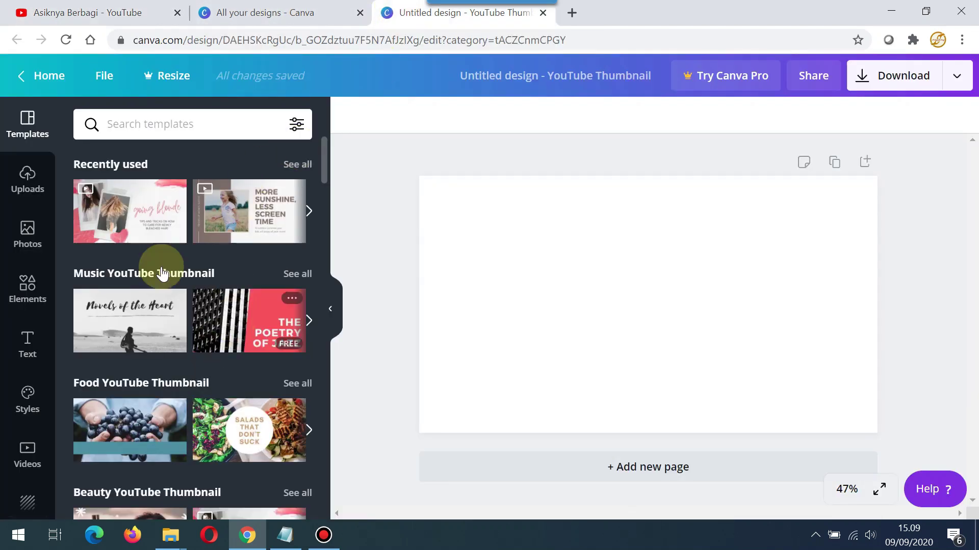
Apply the recently used "going blonde" template with two polaroid photos to the blank thumbnail page.
{"action": "scroll", "coordinate": [227, 352], "scroll_direction": "down", "scroll_amount": 3}
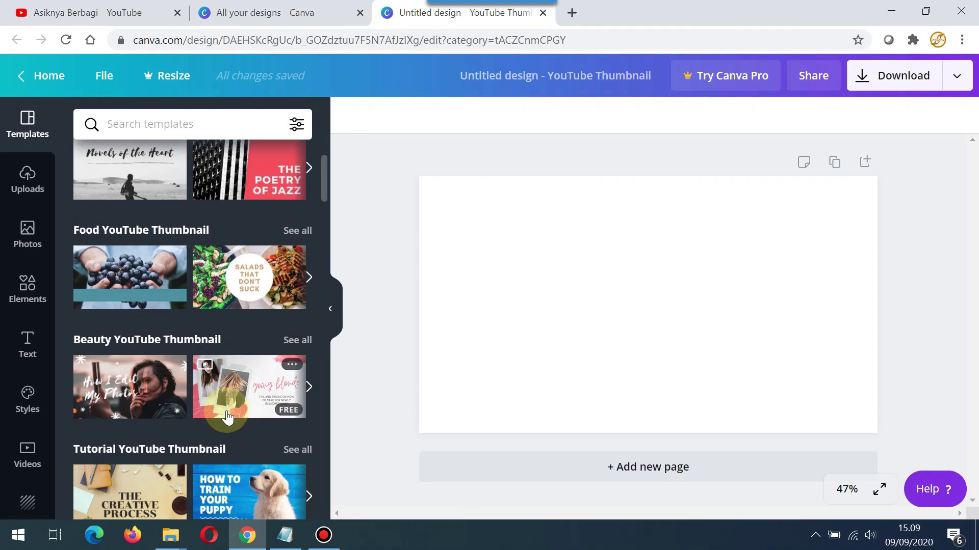
{"action": "scroll", "coordinate": [137, 349], "scroll_direction": "up", "scroll_amount": 3}
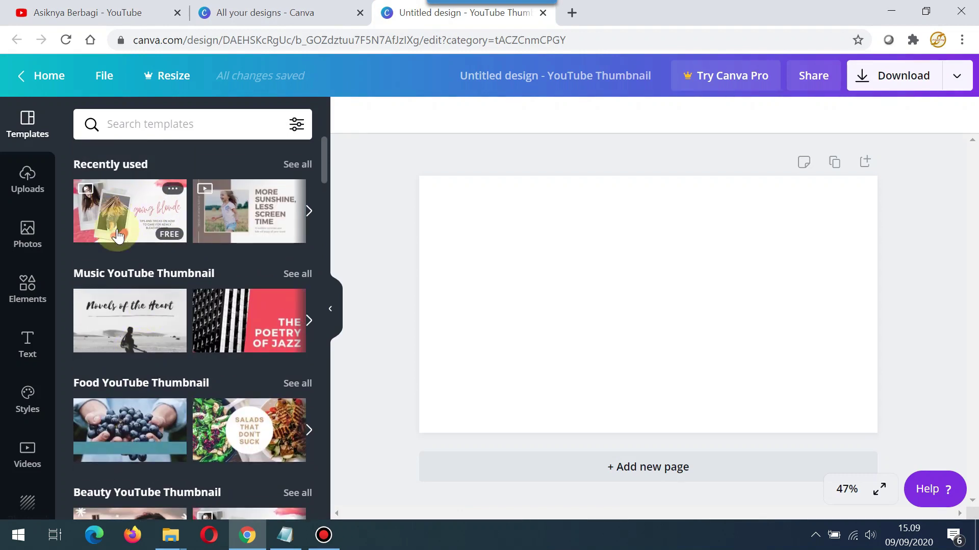
{"action": "left_click_drag", "start_coordinate": [144, 218], "coordinate": [510, 240]}
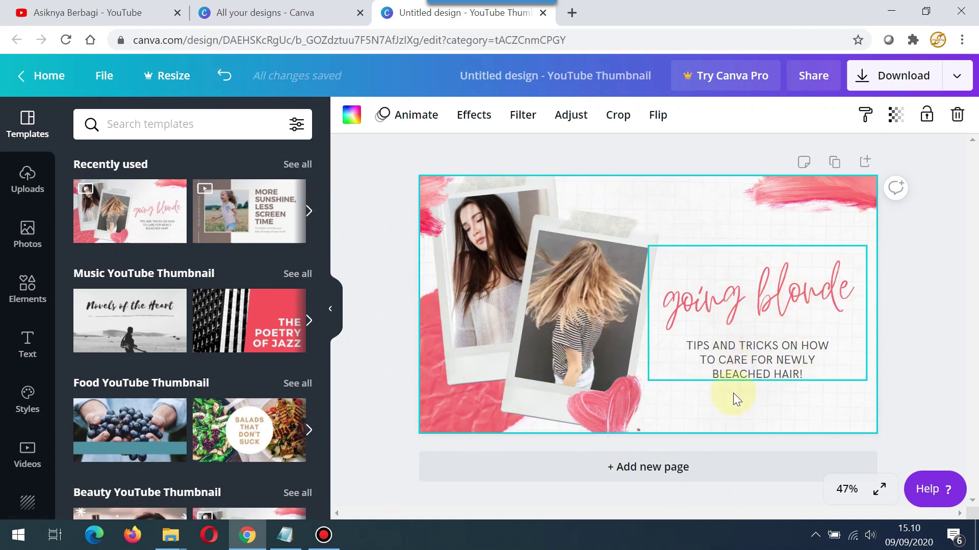
Replace the template's "going blonde" title with "Kado Terindah".
{"action": "left_click", "coordinate": [724, 304]}
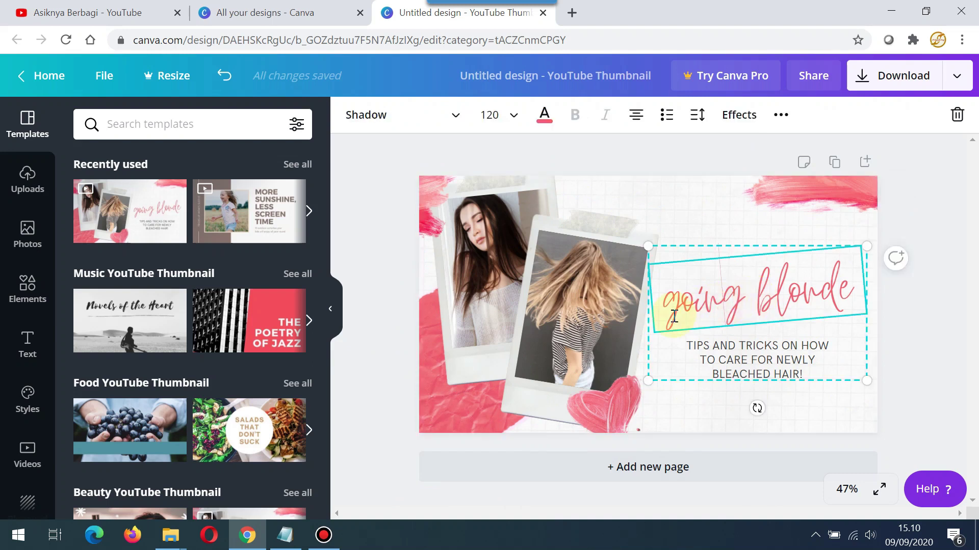
{"action": "key", "text": "Delete"}
{"action": "key", "text": "Delete"}
{"action": "key", "text": "Delete"}
{"action": "key", "text": "Delete"}
{"action": "key", "text": "Delete"}
{"action": "key", "text": "Delete"}
{"action": "key", "text": "Delete"}
{"action": "key", "text": "Delete"}
{"action": "key", "text": "Delete"}
{"action": "key", "text": "Delete"}
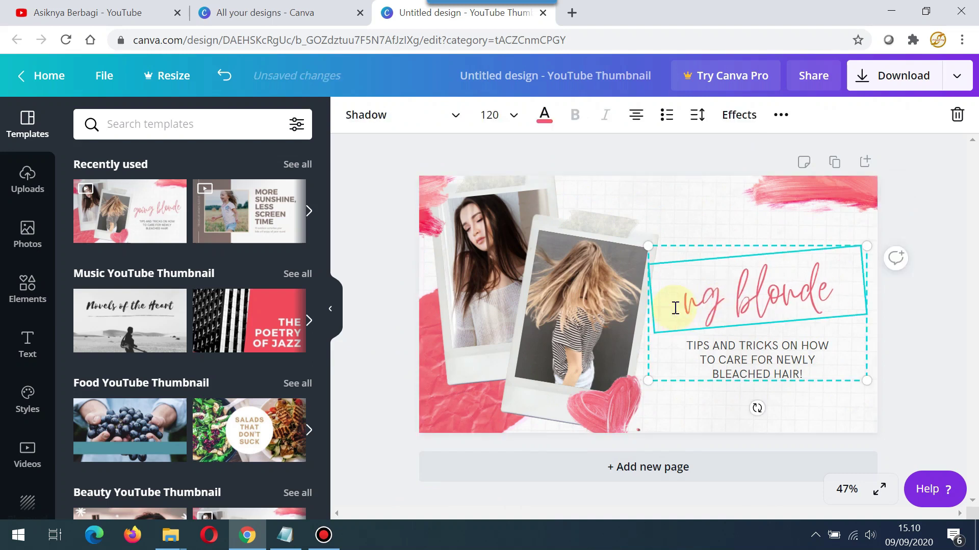
{"action": "type", "text": "Kado Terindah"}
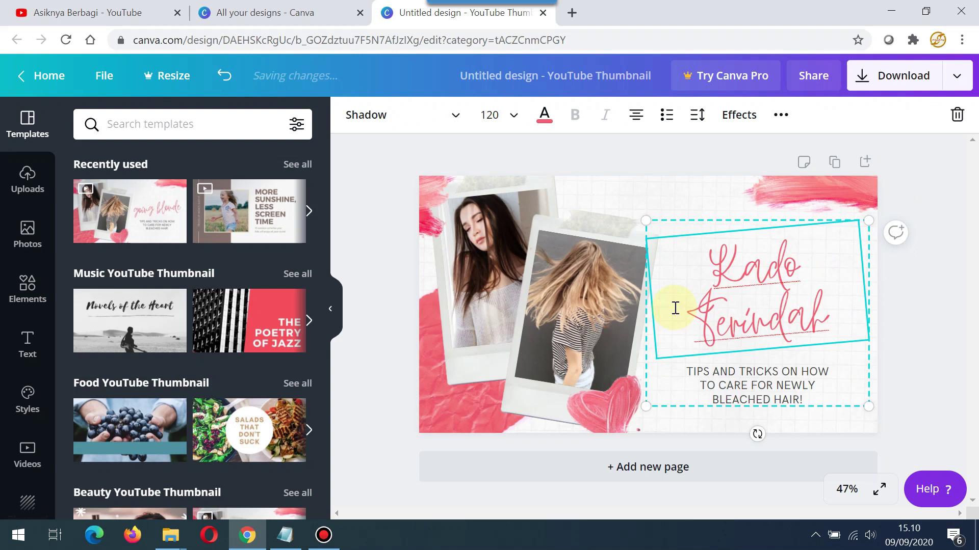
{"action": "left_click", "coordinate": [939, 304]}
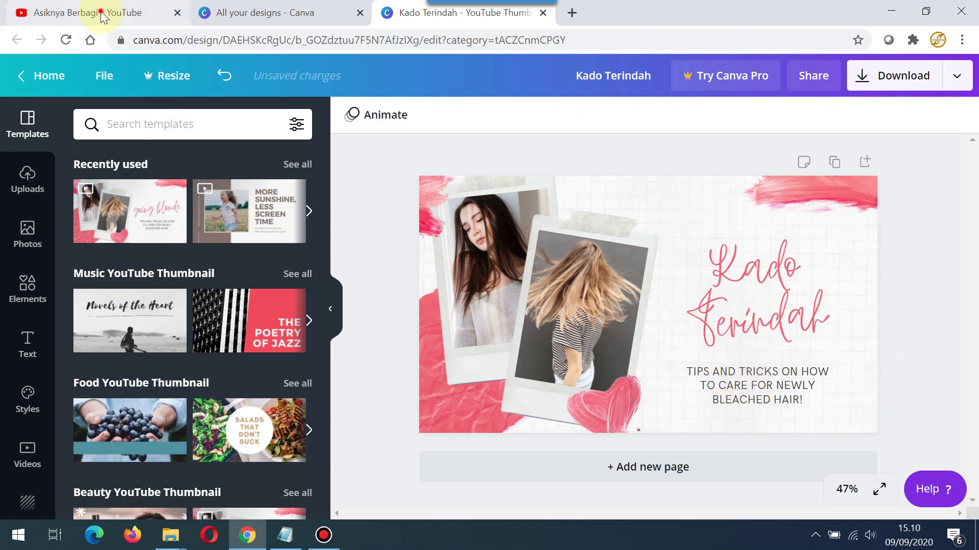
Switch to the YouTube channel page, open the Kisah Inspiratif - Kado Terindah video in a new browser tab and pause it.
{"action": "left_click", "coordinate": [130, 13]}
{"action": "right_click", "coordinate": [213, 310]}
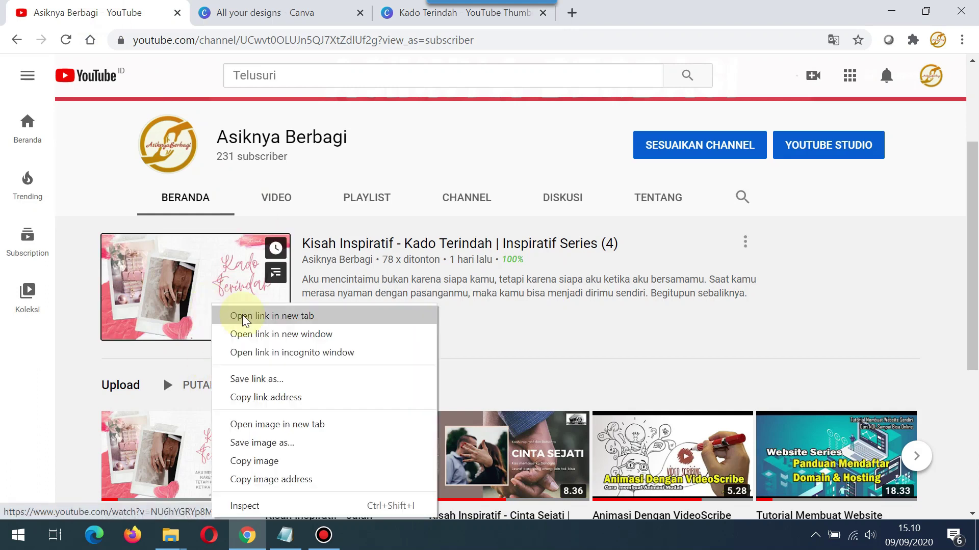
{"action": "left_click", "coordinate": [235, 315]}
{"action": "left_click", "coordinate": [228, 14]}
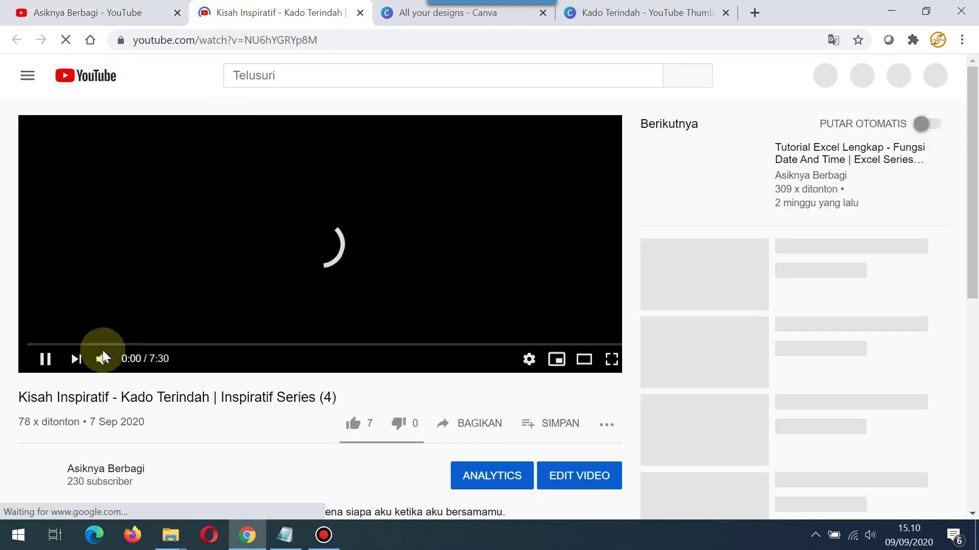
{"action": "left_click", "coordinate": [47, 359]}
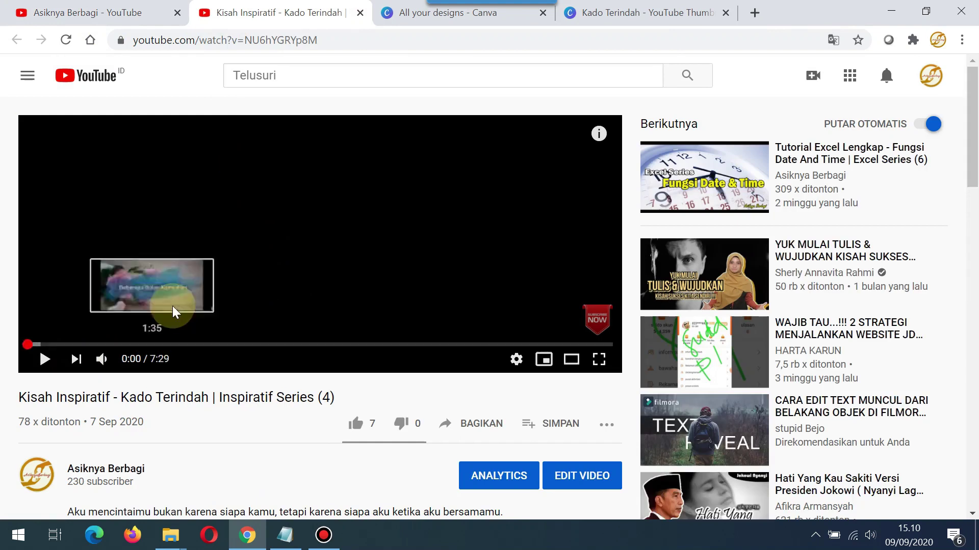
Expand the video's description and copy its first sentence, "Aku mencintaimu bukan karena siapa kamu, tetapi karena siapa aku ketika aku bersamamu.".
{"action": "scroll", "coordinate": [176, 307], "scroll_direction": "down", "scroll_amount": 6}
{"action": "scroll", "coordinate": [176, 307], "scroll_direction": "up", "scroll_amount": 6}
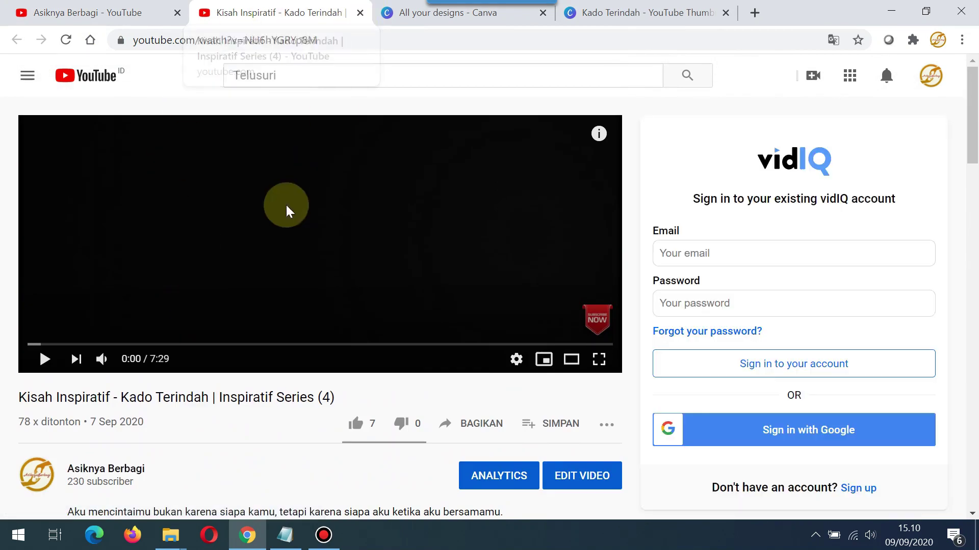
{"action": "scroll", "coordinate": [56, 388], "scroll_direction": "down", "scroll_amount": 8}
{"action": "scroll", "coordinate": [58, 392], "scroll_direction": "up", "scroll_amount": 2}
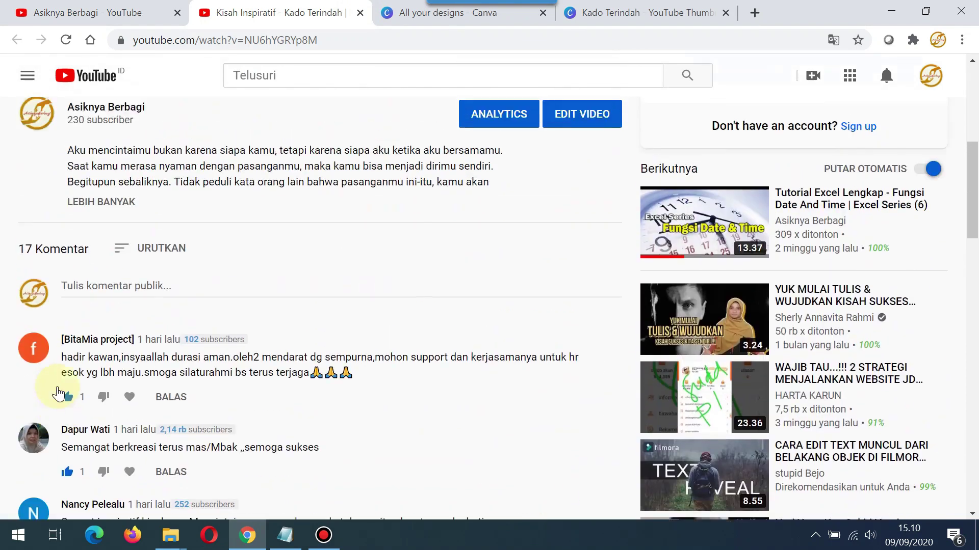
{"action": "scroll", "coordinate": [219, 305], "scroll_direction": "up", "scroll_amount": 2}
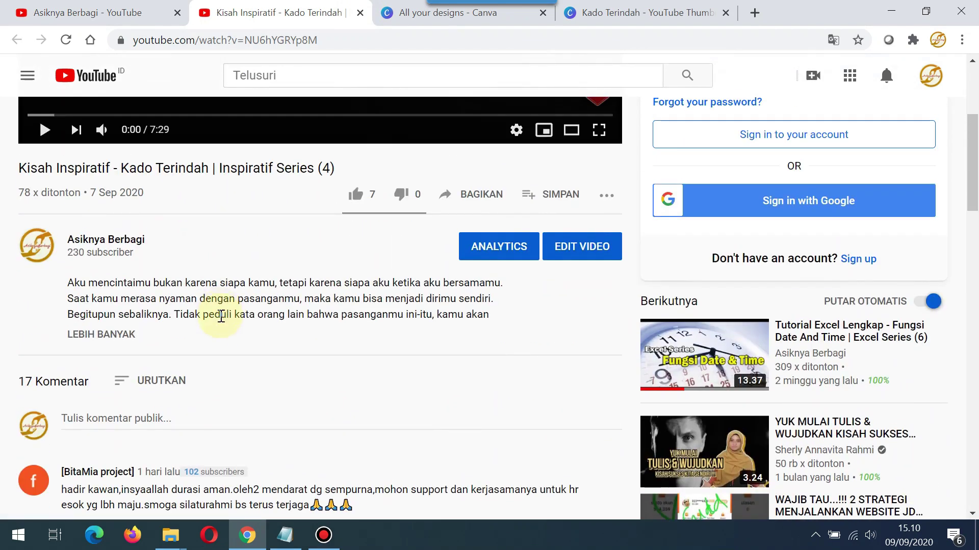
{"action": "left_click", "coordinate": [117, 335]}
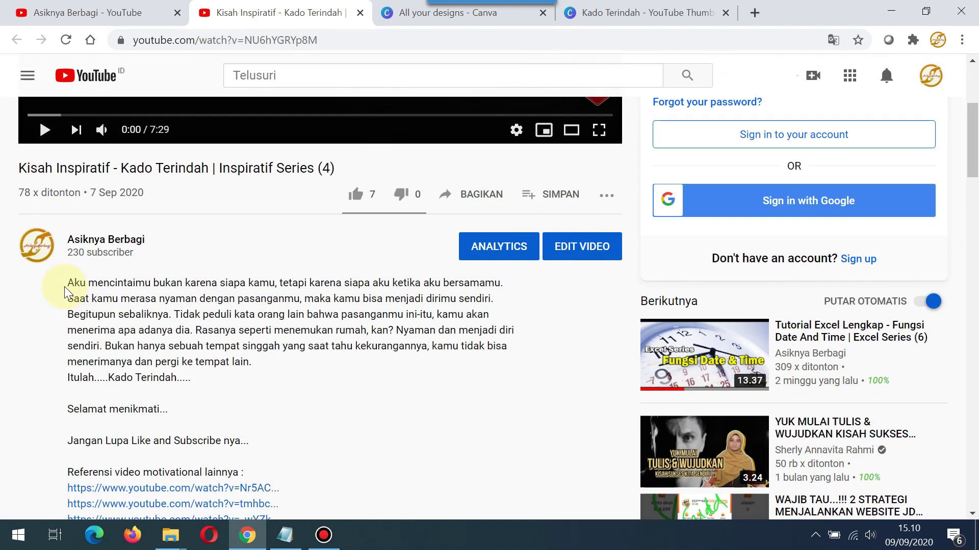
{"action": "left_click_drag", "start_coordinate": [91, 296], "coordinate": [508, 283]}
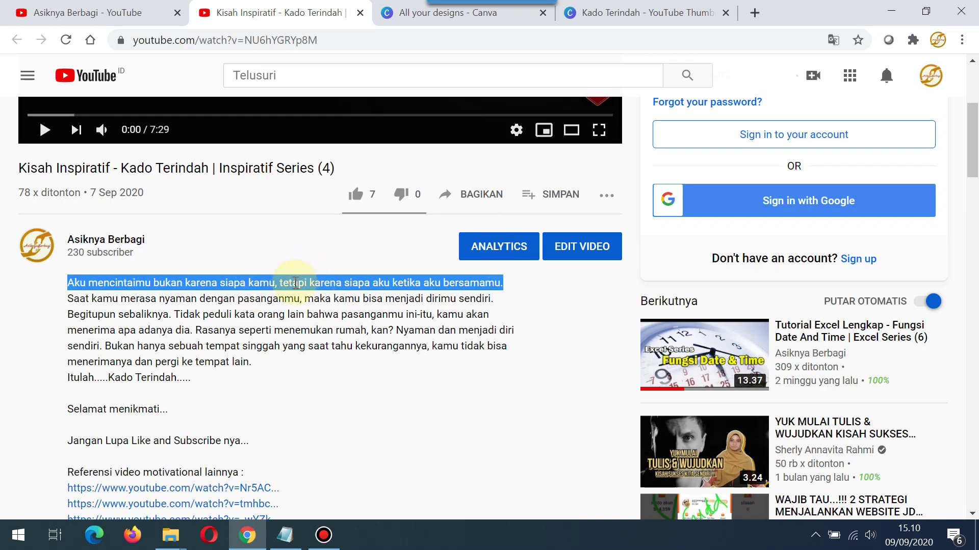
{"action": "right_click", "coordinate": [321, 280]}
{"action": "left_click", "coordinate": [344, 291]}
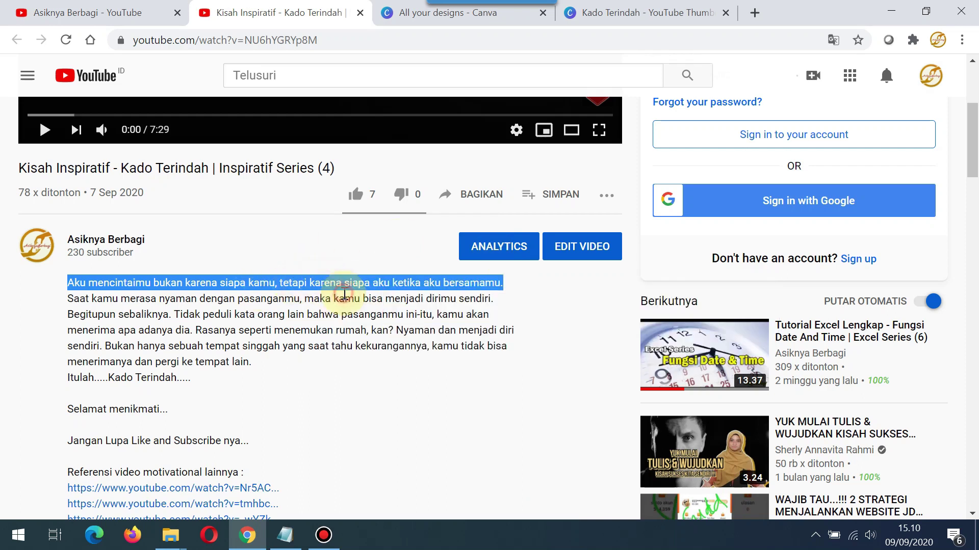
Return to the Canva thumbnail and replace the "Tips and tricks" text below the title with the copied description sentence.
{"action": "left_click", "coordinate": [637, 13]}
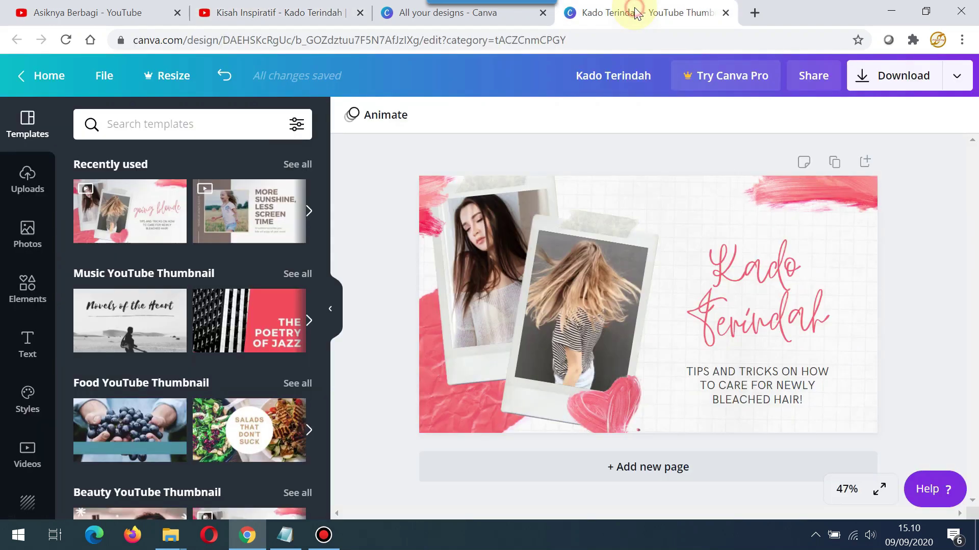
{"action": "left_click", "coordinate": [716, 383]}
{"action": "left_click_drag", "start_coordinate": [688, 374], "coordinate": [797, 400]}
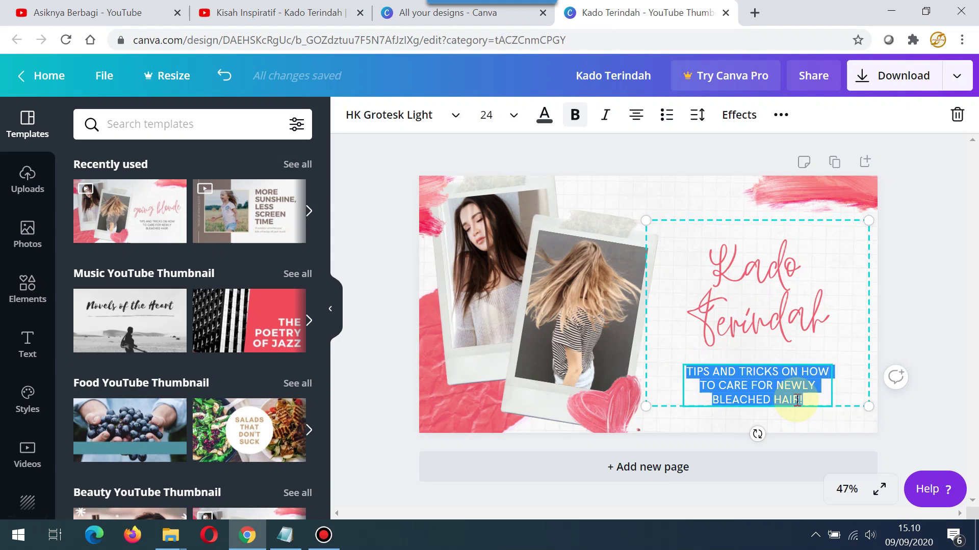
{"action": "right_click", "coordinate": [770, 387]}
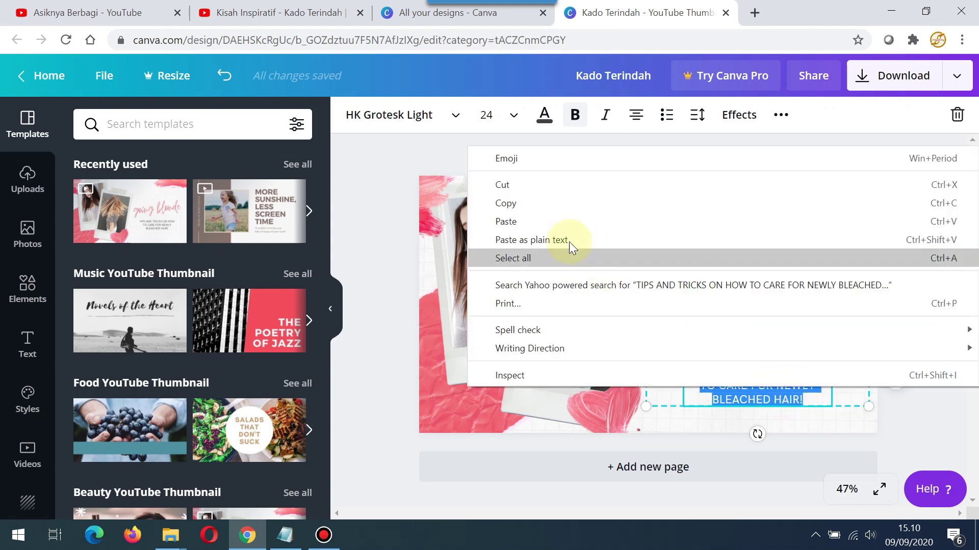
{"action": "left_click", "coordinate": [525, 222]}
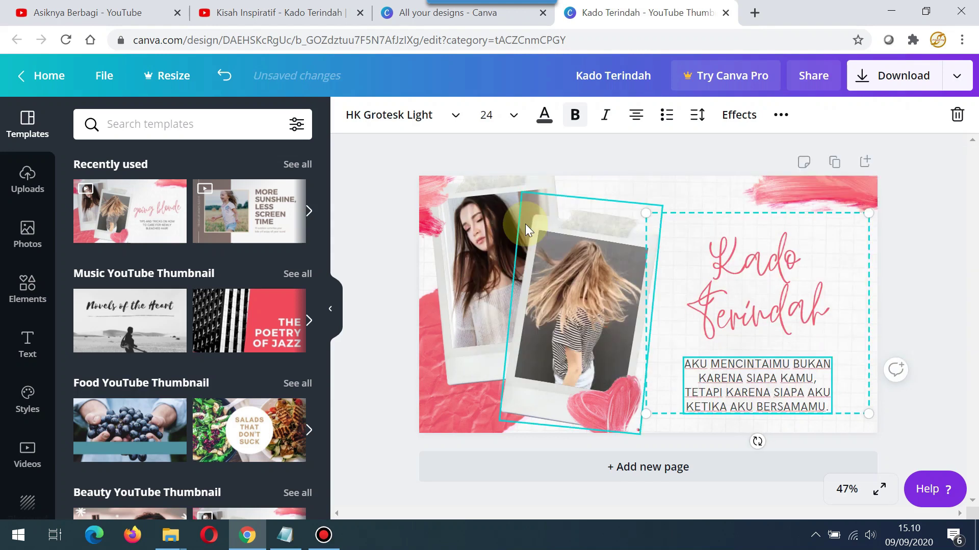
{"action": "left_click", "coordinate": [975, 287]}
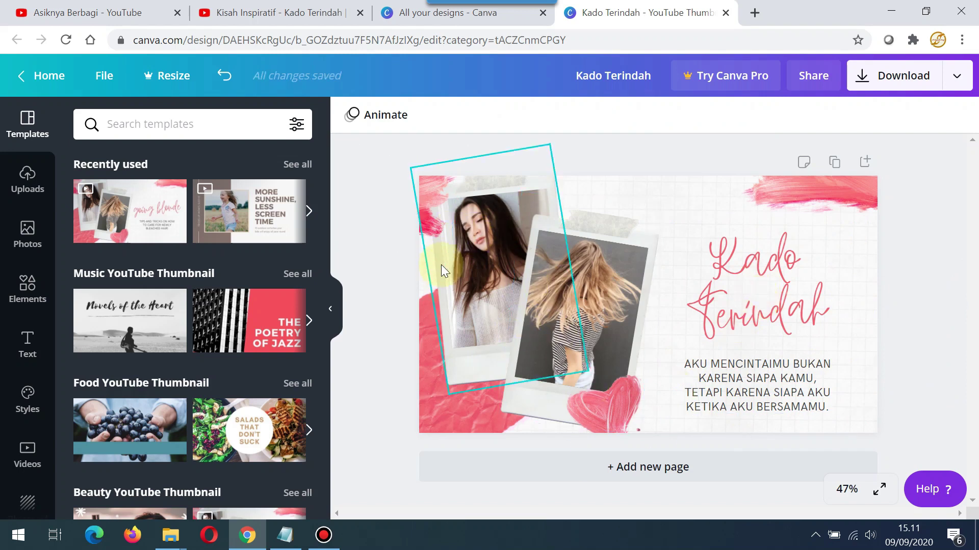
Check the Kado Terindah thumbnail's photos on the YouTube channel page, return to Canva and search its photos for "gift".
{"action": "left_click", "coordinate": [108, 15]}
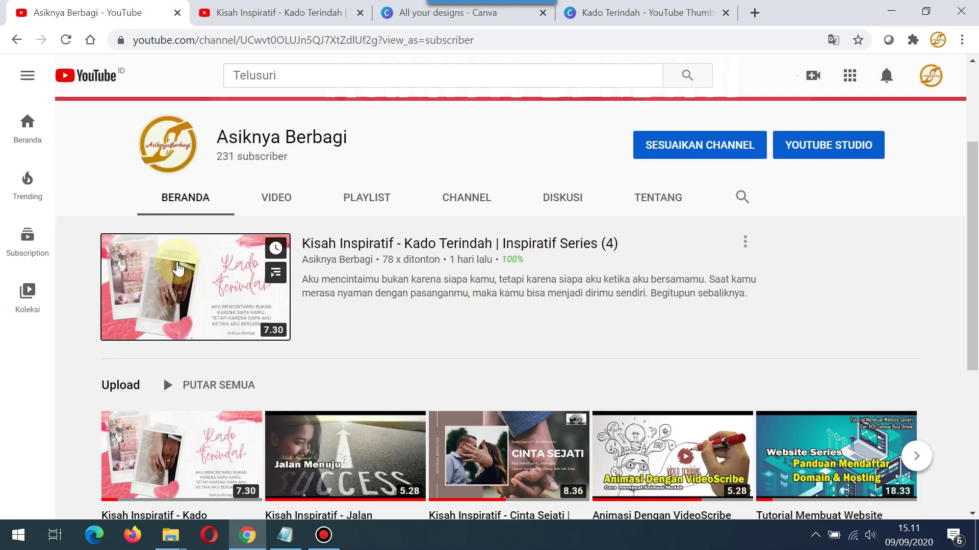
{"action": "left_click", "coordinate": [620, 23]}
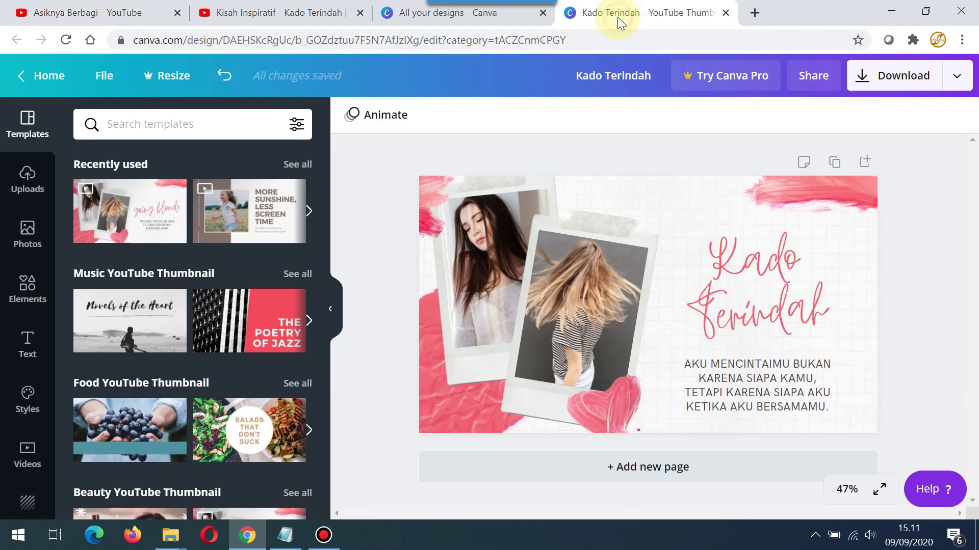
{"action": "left_click", "coordinate": [20, 237]}
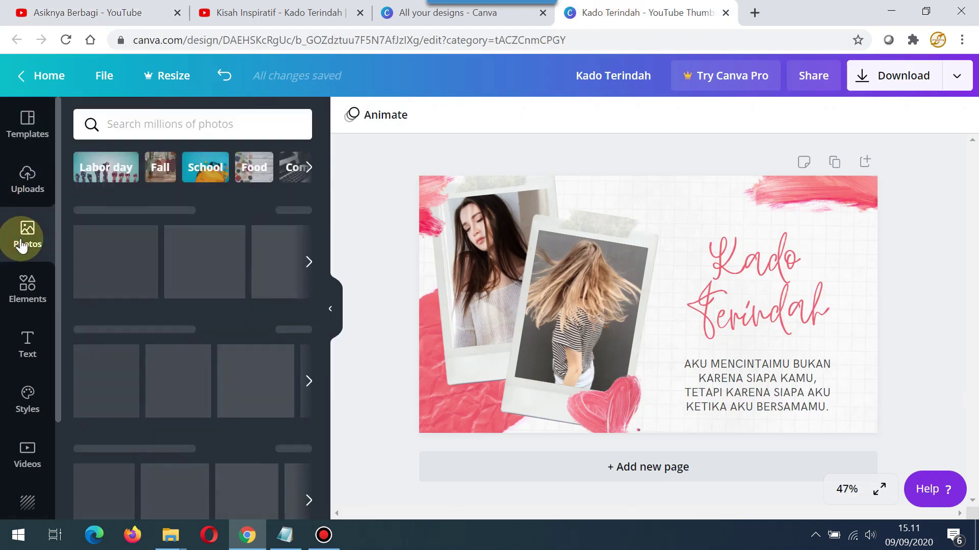
{"action": "left_click", "coordinate": [123, 125]}
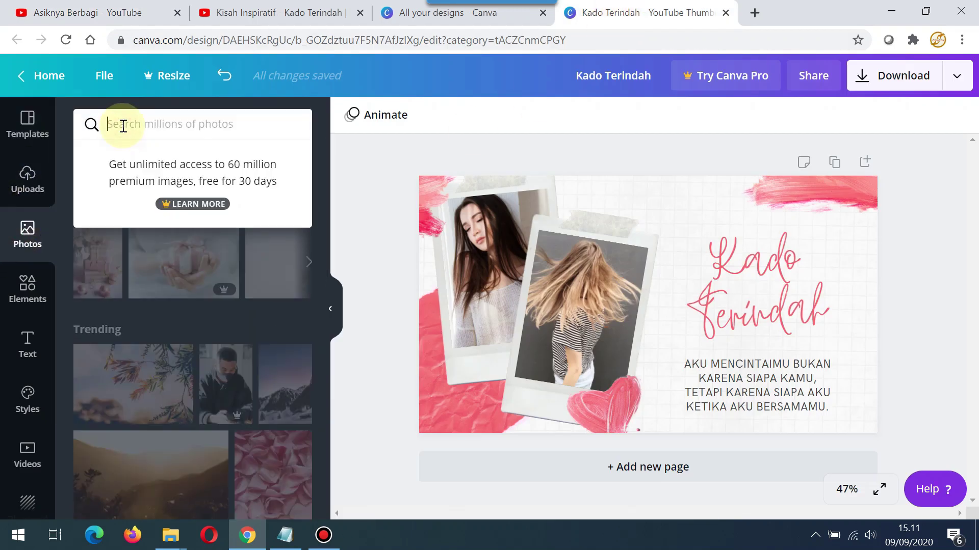
{"action": "type", "text": "gift"}
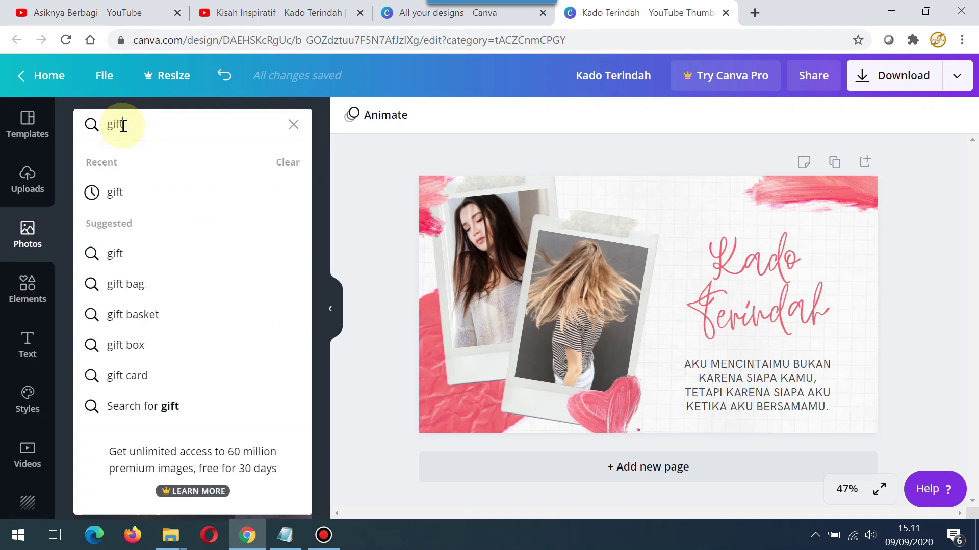
{"action": "key", "text": "Return"}
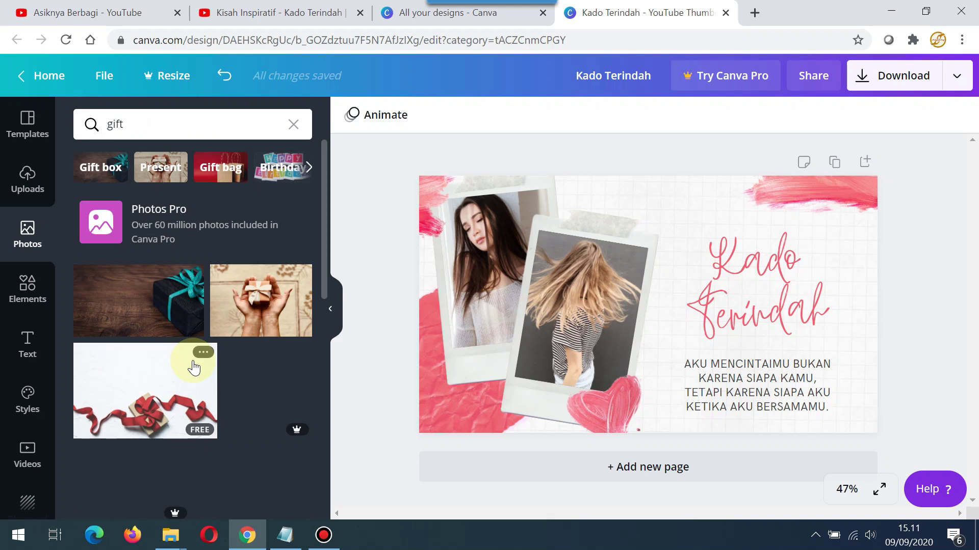
Browse the gift photos, compare with the YouTube thumbnail, and replace the rear polaroid's picture with the free photo of stacked pink gift boxes.
{"action": "scroll", "coordinate": [193, 372], "scroll_direction": "down", "scroll_amount": 10}
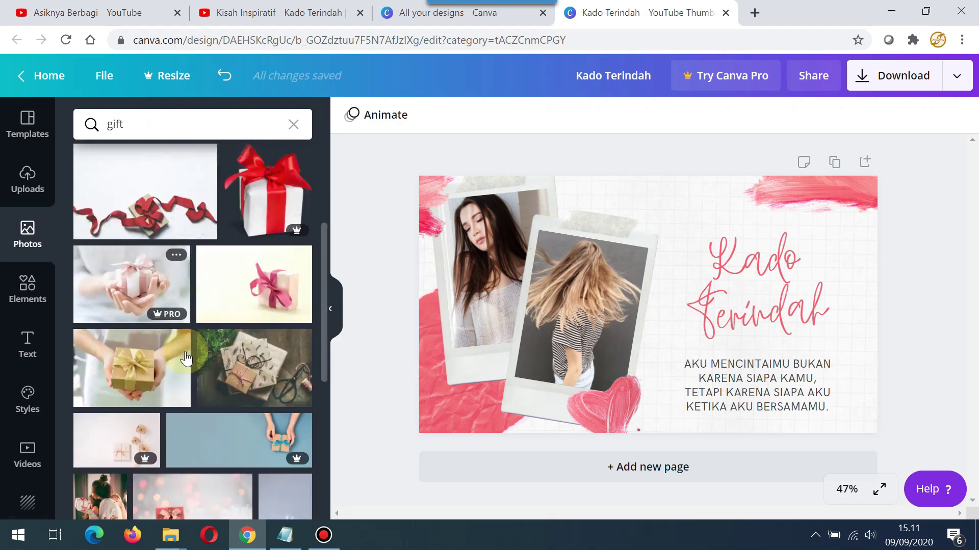
{"action": "scroll", "coordinate": [178, 343], "scroll_direction": "down", "scroll_amount": 5}
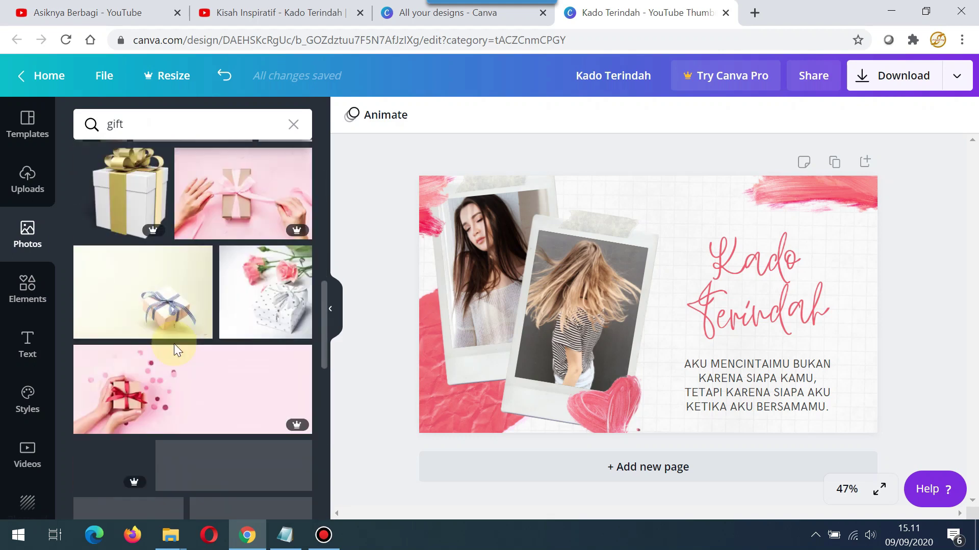
{"action": "scroll", "coordinate": [173, 353], "scroll_direction": "down", "scroll_amount": 6}
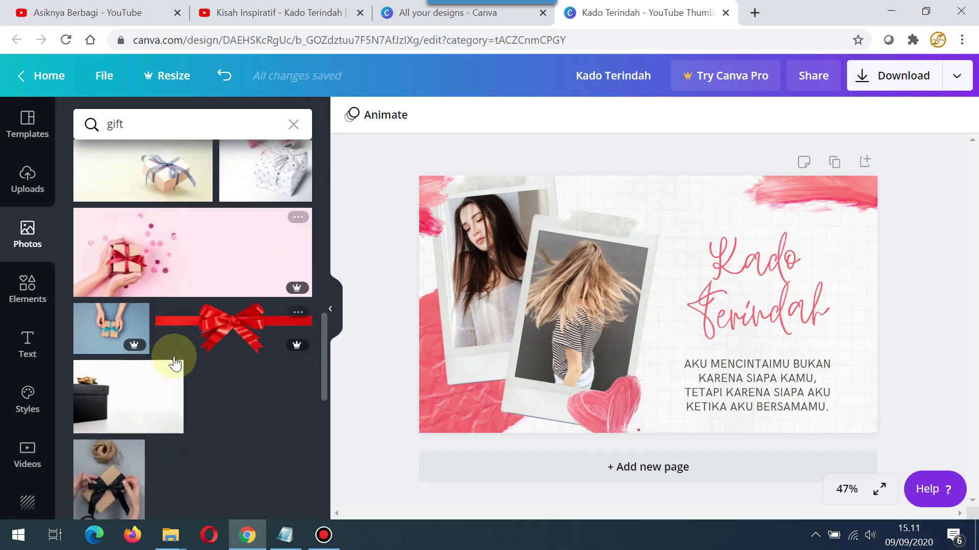
{"action": "scroll", "coordinate": [174, 366], "scroll_direction": "down", "scroll_amount": 10}
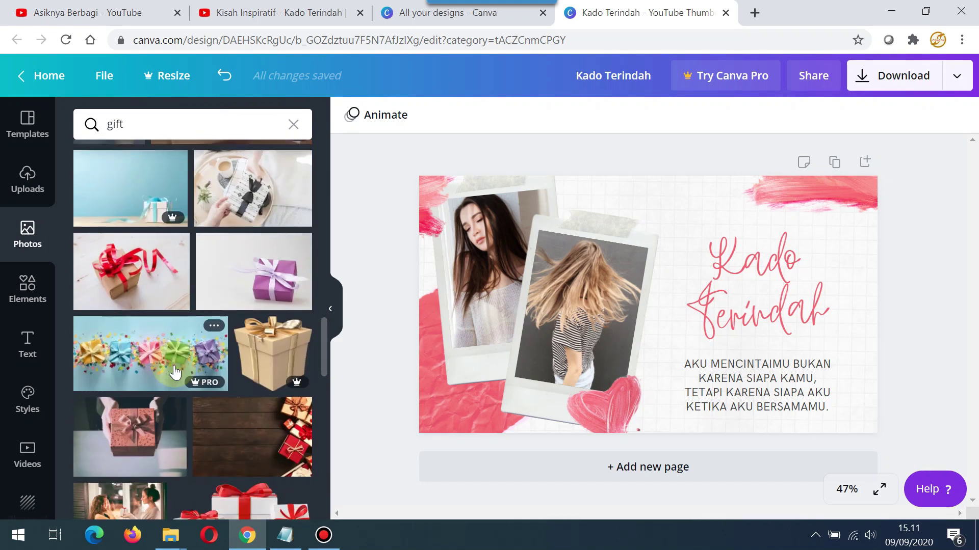
{"action": "scroll", "coordinate": [173, 366], "scroll_direction": "down", "scroll_amount": 2}
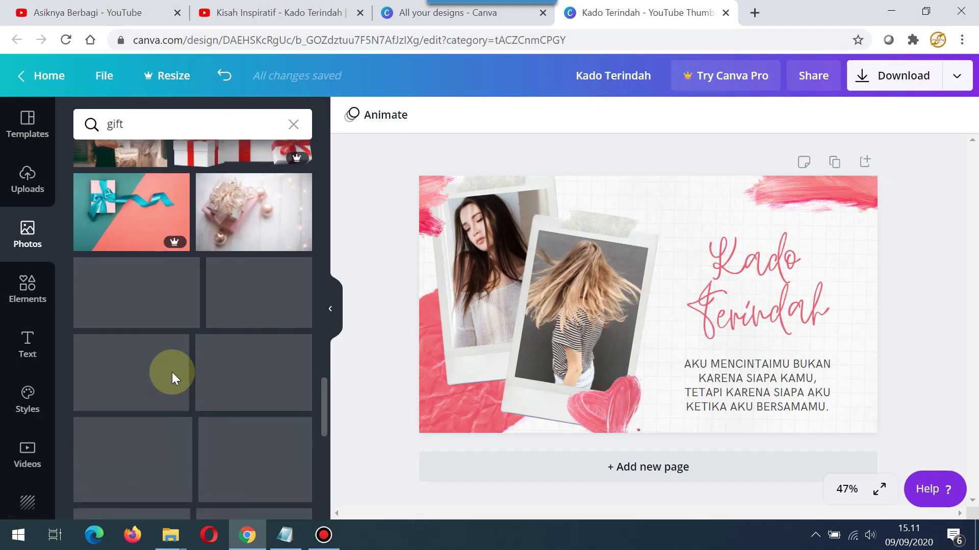
{"action": "scroll", "coordinate": [214, 351], "scroll_direction": "down", "scroll_amount": 2}
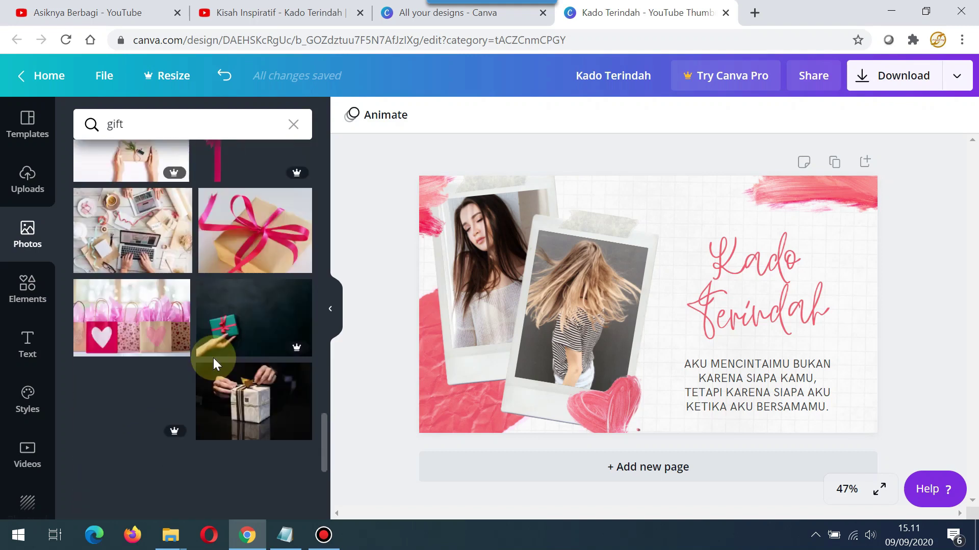
{"action": "scroll", "coordinate": [214, 363], "scroll_direction": "down", "scroll_amount": 3}
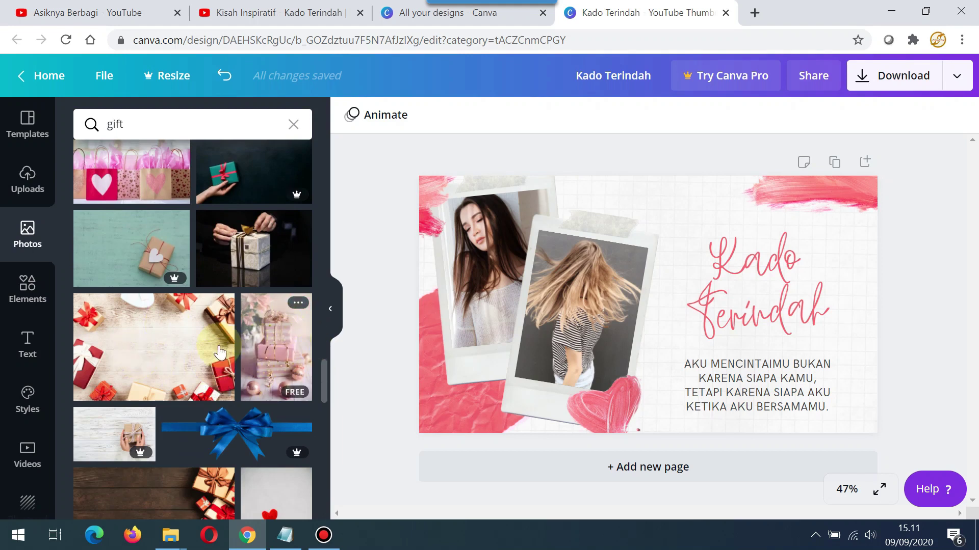
{"action": "left_click", "coordinate": [82, 16]}
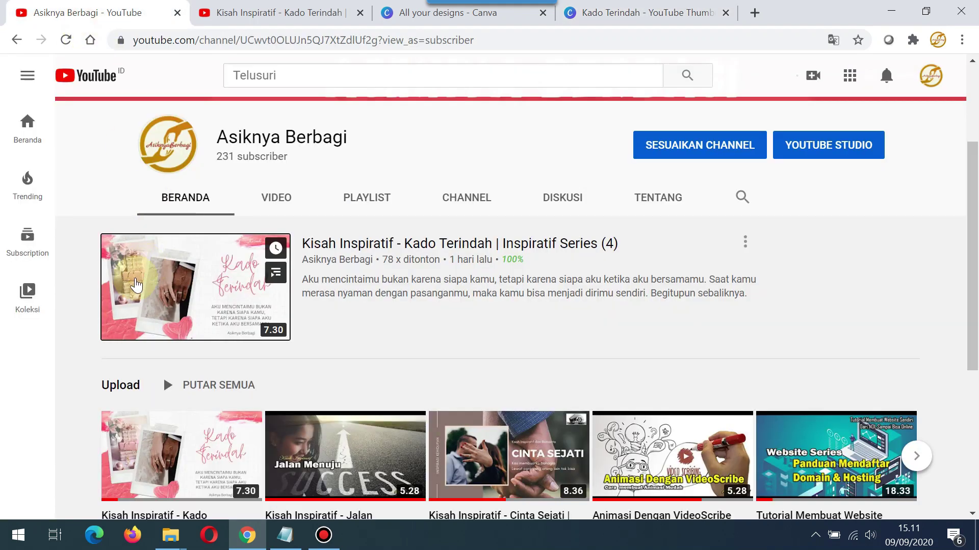
{"action": "left_click", "coordinate": [571, 14]}
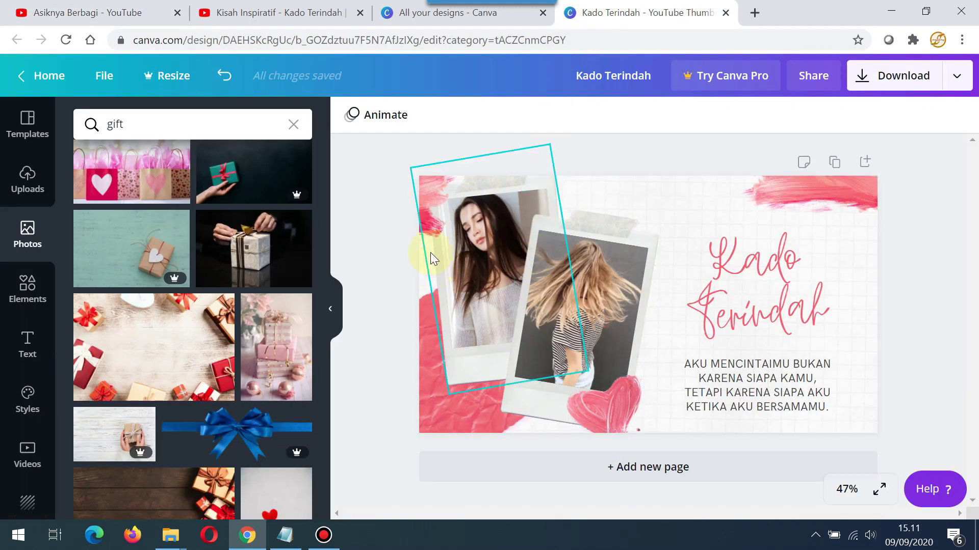
{"action": "left_click", "coordinate": [472, 212]}
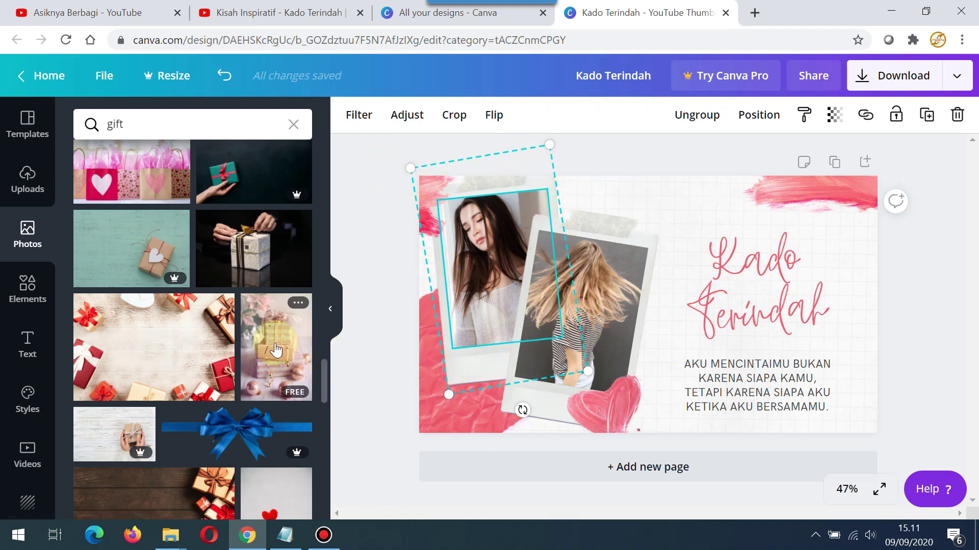
{"action": "left_click_drag", "start_coordinate": [276, 350], "coordinate": [457, 289]}
{"action": "left_click", "coordinate": [378, 247]}
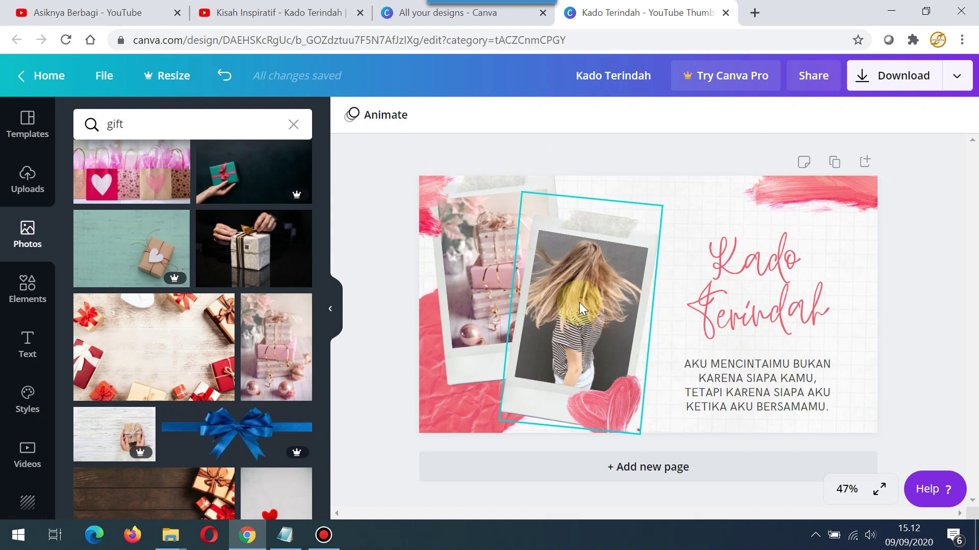
Replace the front polaroid's picture with the uploaded photo of ringed hands over a cotton bouquet, checking the YouTube channel's thumbnail for reference.
{"action": "left_click", "coordinate": [27, 187]}
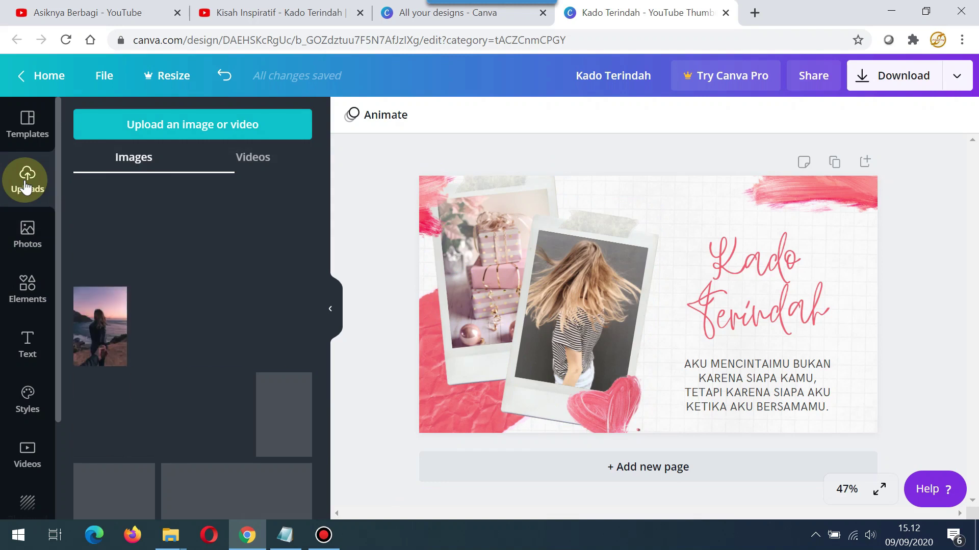
{"action": "left_click", "coordinate": [220, 304]}
{"action": "scroll", "coordinate": [220, 304], "scroll_direction": "down", "scroll_amount": 3}
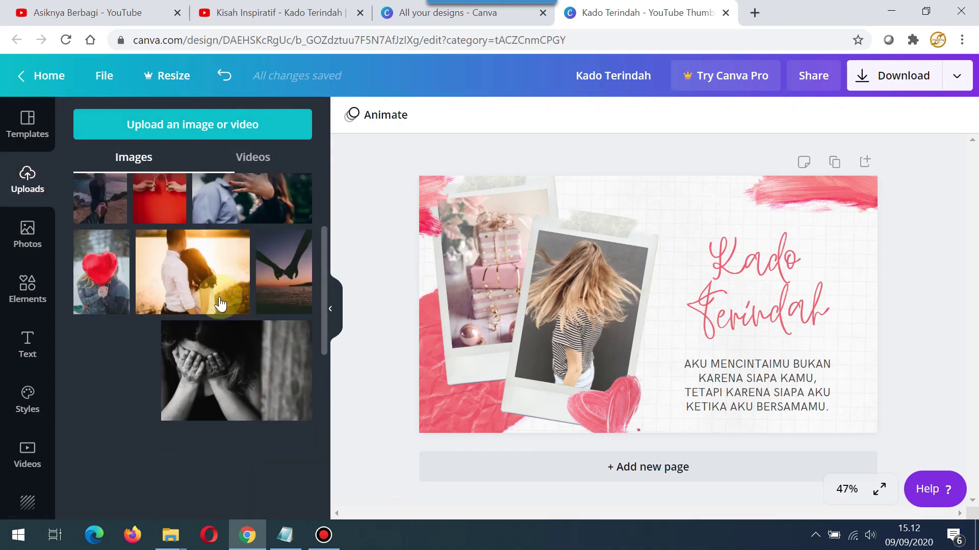
{"action": "scroll", "coordinate": [218, 306], "scroll_direction": "down", "scroll_amount": 2}
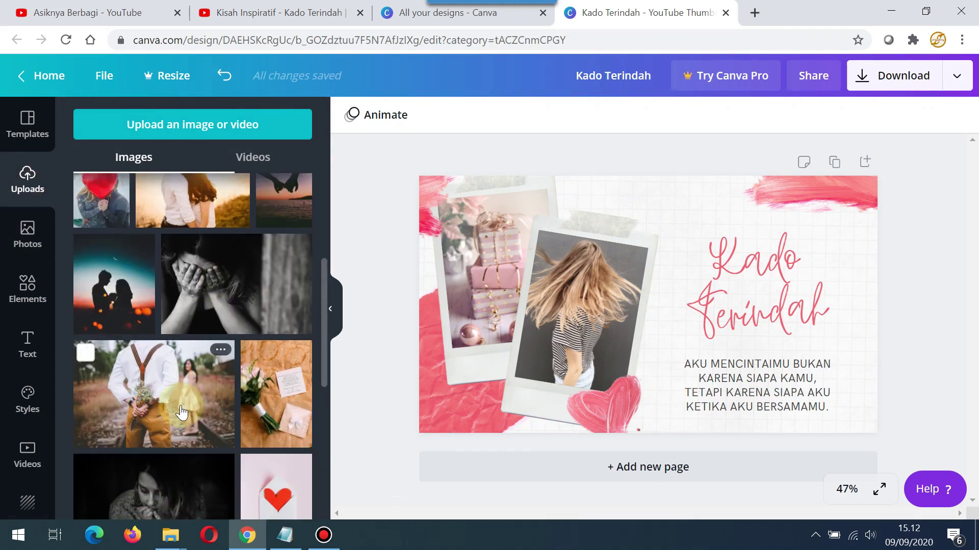
{"action": "scroll", "coordinate": [165, 337], "scroll_direction": "up", "scroll_amount": 2}
{"action": "scroll", "coordinate": [165, 336], "scroll_direction": "up", "scroll_amount": 3}
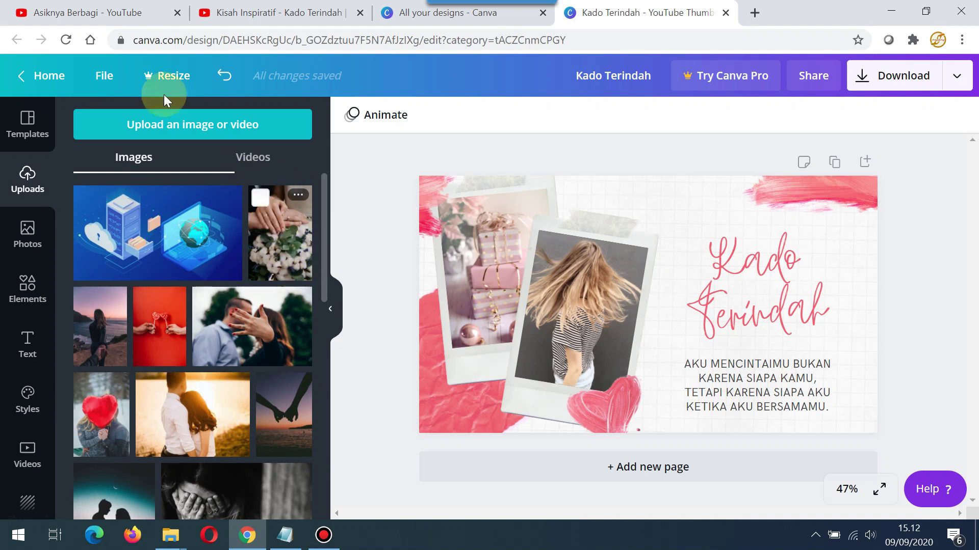
{"action": "left_click", "coordinate": [84, 17]}
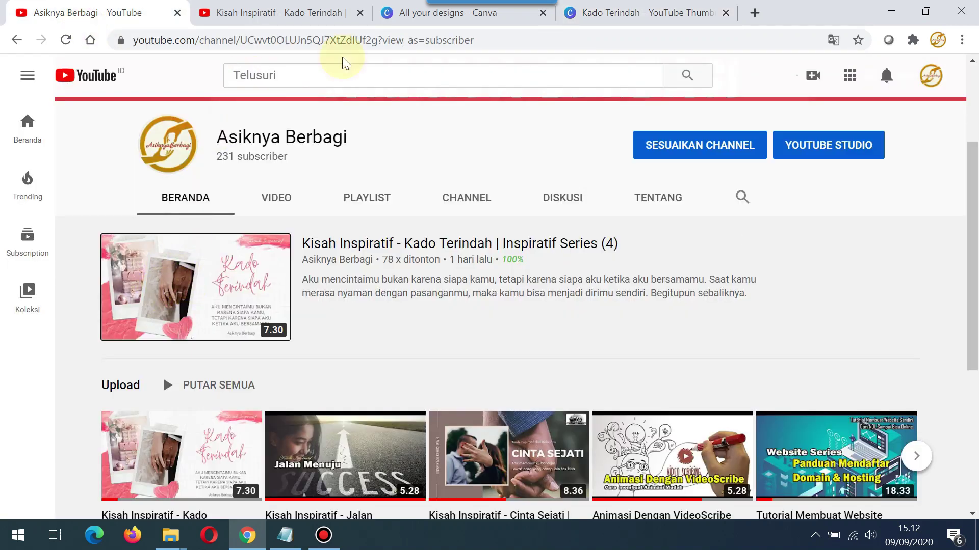
{"action": "left_click", "coordinate": [573, 12]}
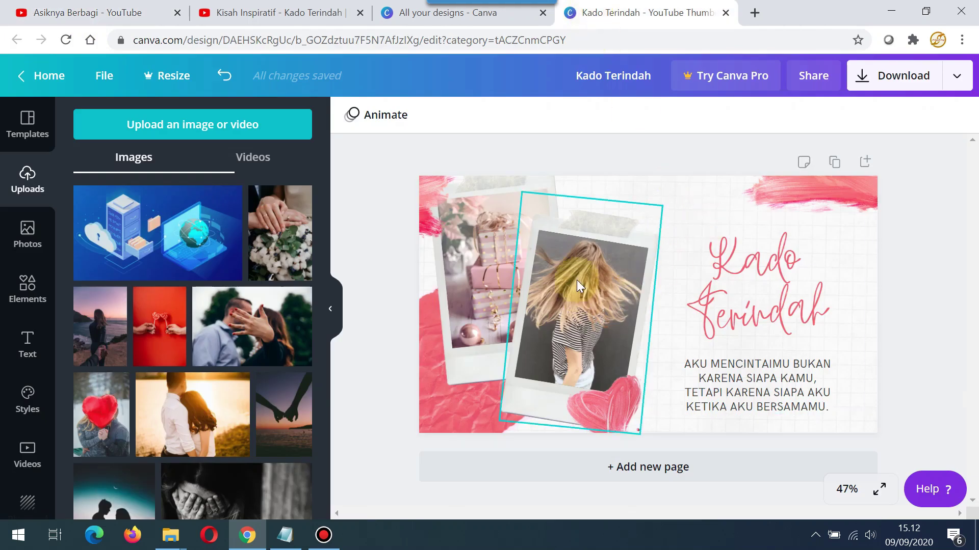
{"action": "left_click", "coordinate": [576, 263]}
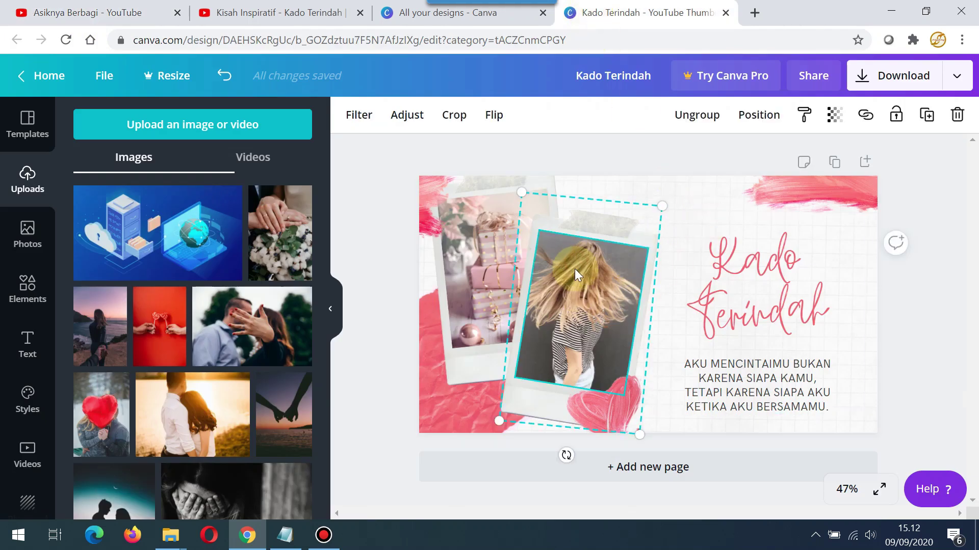
{"action": "left_click_drag", "start_coordinate": [284, 241], "coordinate": [532, 305]}
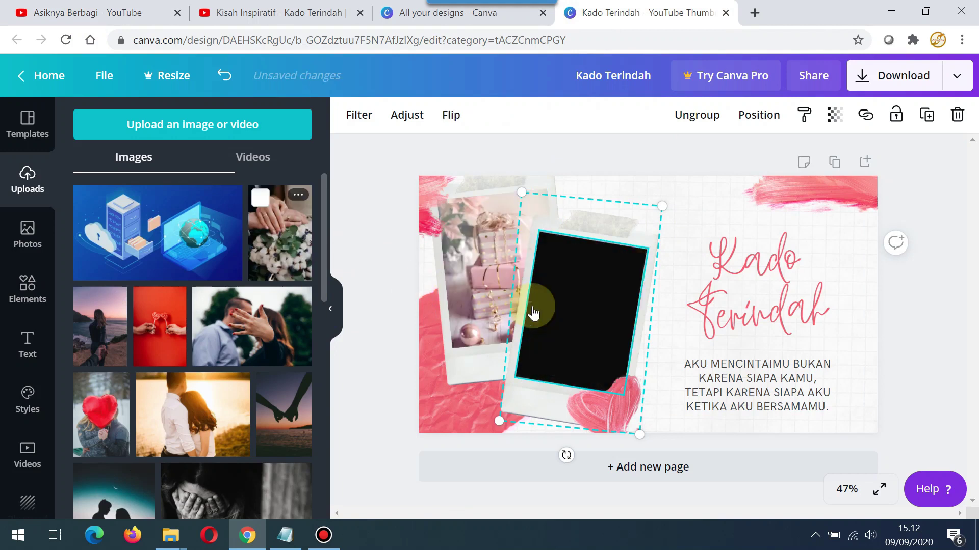
{"action": "left_click", "coordinate": [375, 364]}
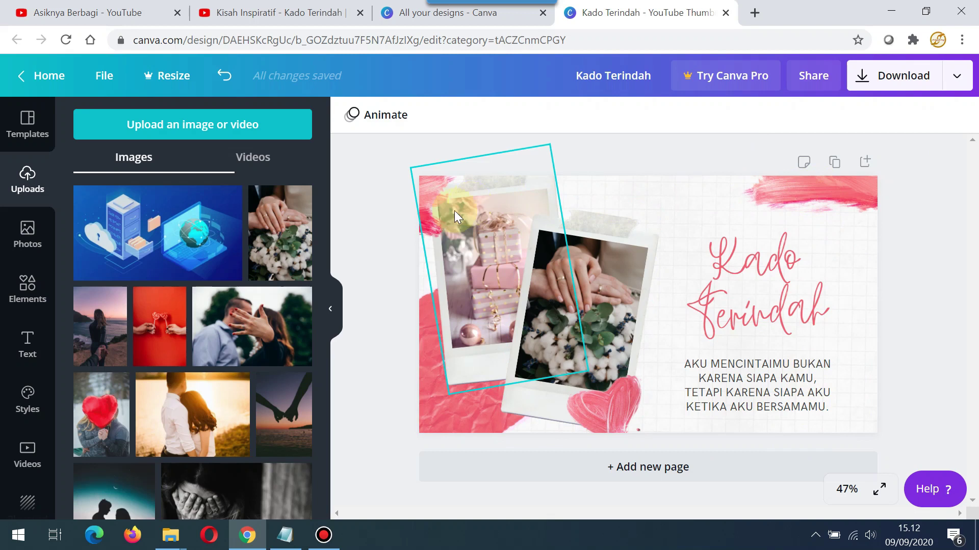
Return to the photo library and clear the "gift" search text.
{"action": "left_click", "coordinate": [33, 339]}
{"action": "left_click", "coordinate": [27, 288]}
{"action": "left_click", "coordinate": [30, 248]}
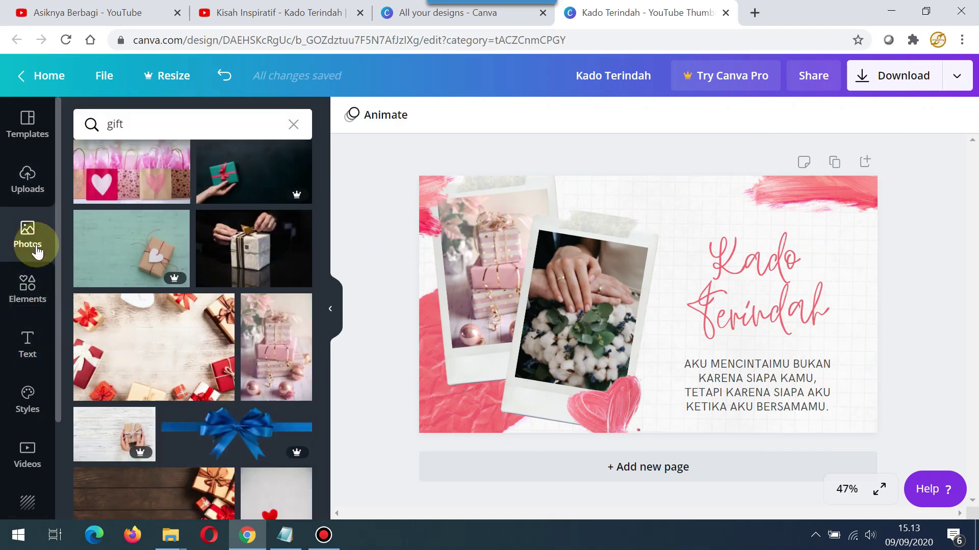
{"action": "scroll", "coordinate": [185, 392], "scroll_direction": "down", "scroll_amount": 3}
{"action": "scroll", "coordinate": [185, 392], "scroll_direction": "up", "scroll_amount": 3}
{"action": "left_click", "coordinate": [133, 124]}
{"action": "key", "text": "BackSpace"}
{"action": "key", "text": "BackSpace"}
{"action": "key", "text": "BackSpace"}
{"action": "key", "text": "BackSpace"}
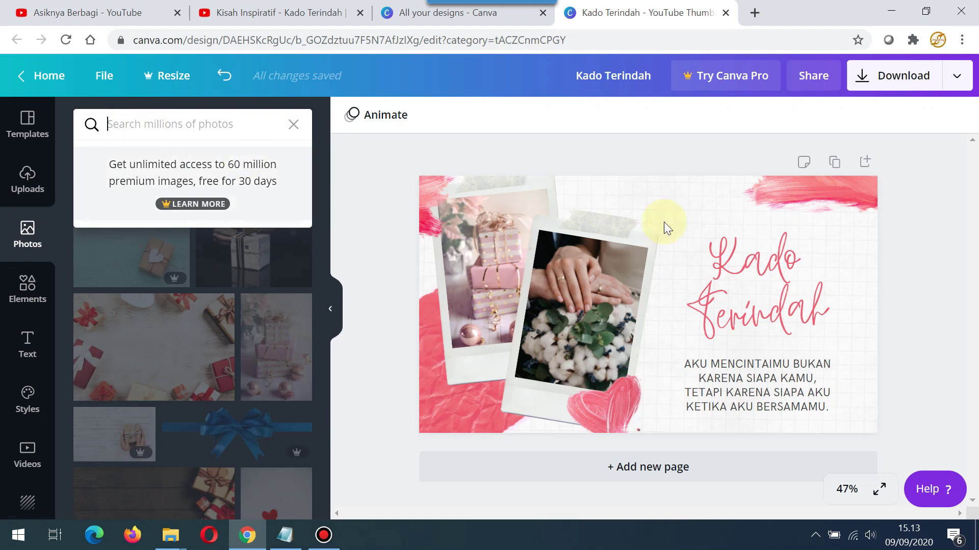
{"action": "left_click", "coordinate": [912, 238]}
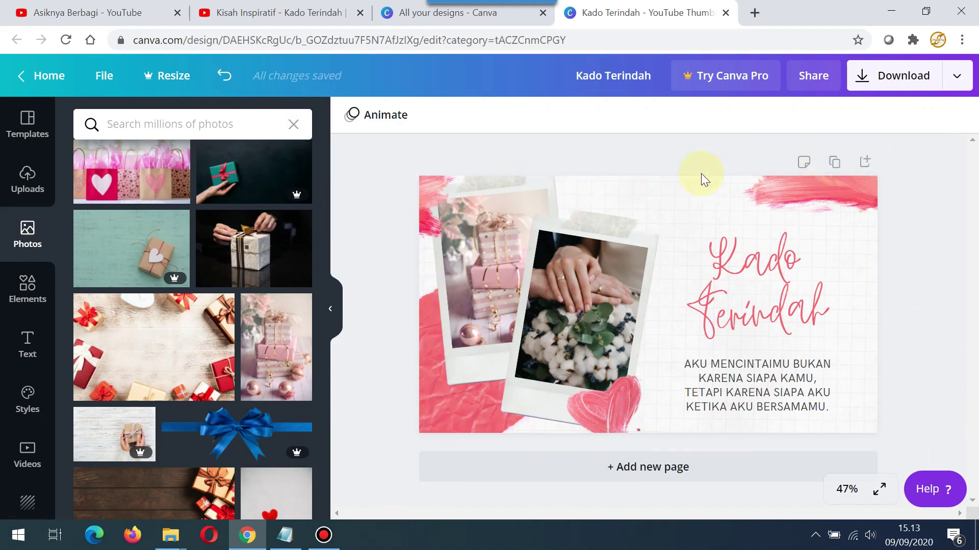
Download the Kado Terindah thumbnail as a PNG and dismiss the post-scheduling offer.
{"action": "left_click", "coordinate": [888, 79]}
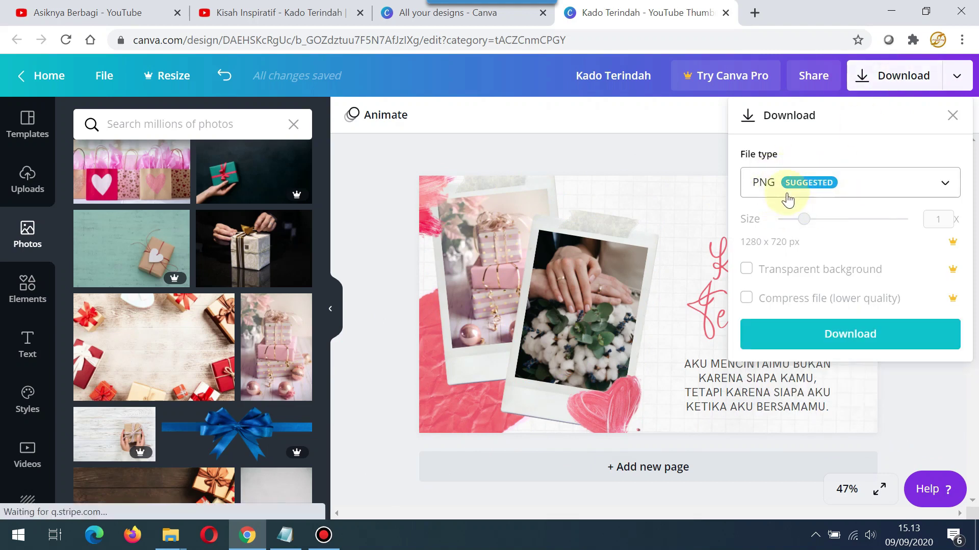
{"action": "left_click", "coordinate": [829, 335]}
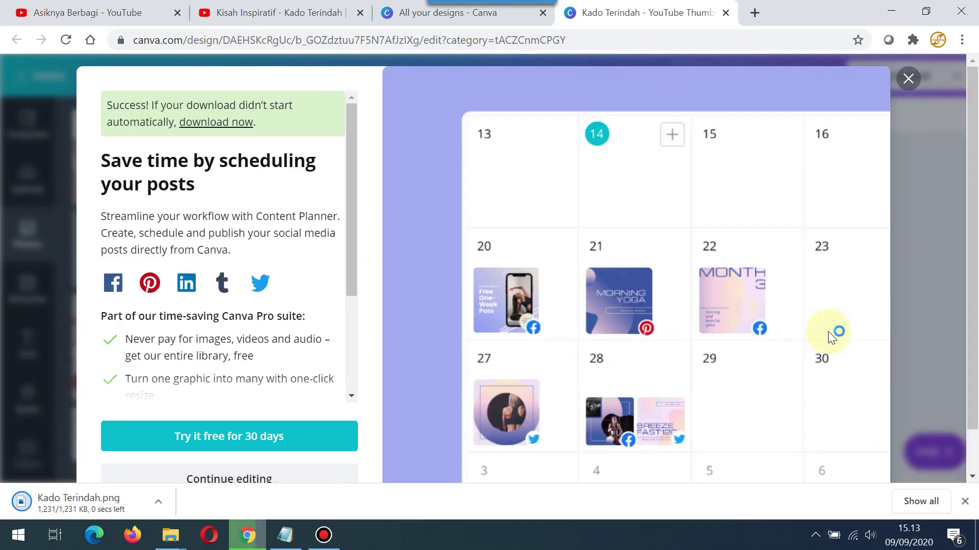
{"action": "left_click", "coordinate": [910, 80]}
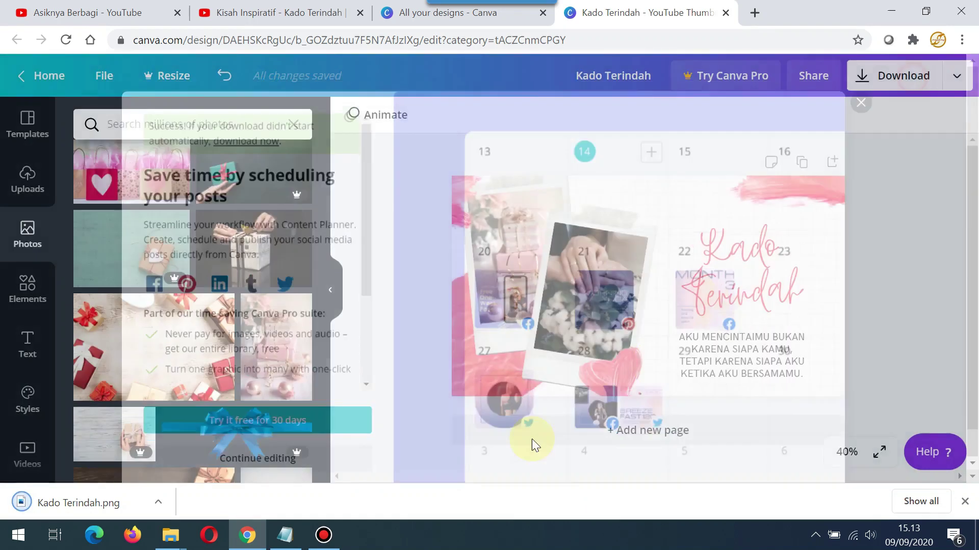
Open the downloaded Kado Terindah.png in the image viewer to check it, and close the viewer.
{"action": "right_click", "coordinate": [69, 504]}
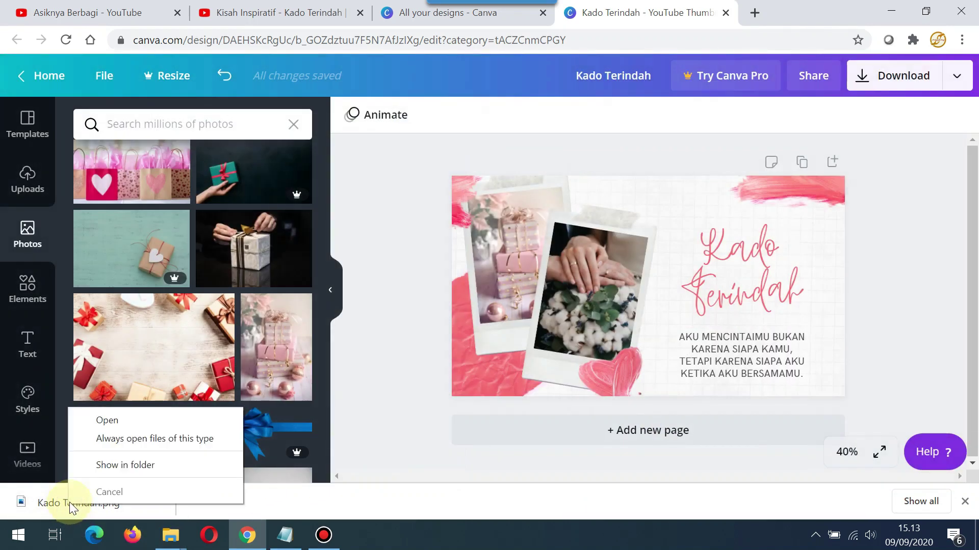
{"action": "left_click", "coordinate": [115, 419]}
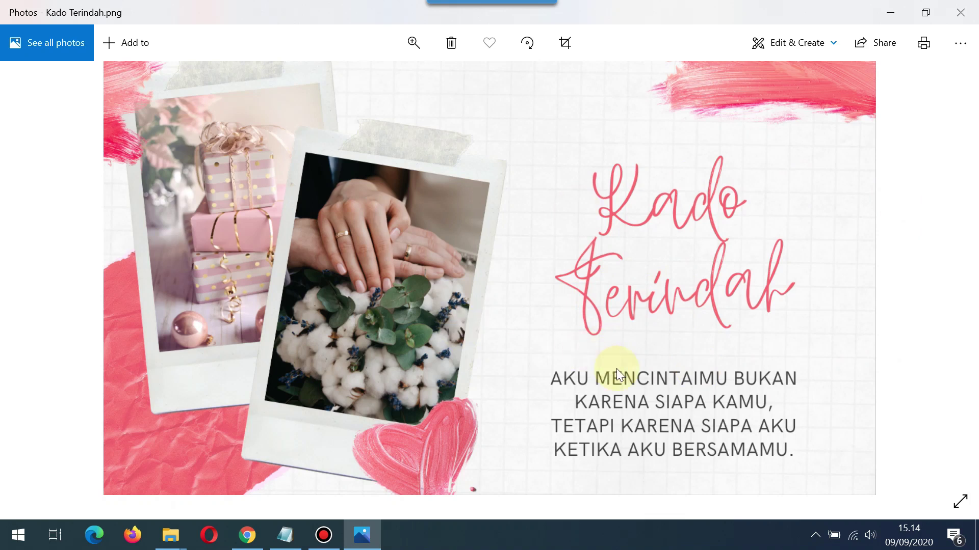
{"action": "left_click", "coordinate": [963, 14]}
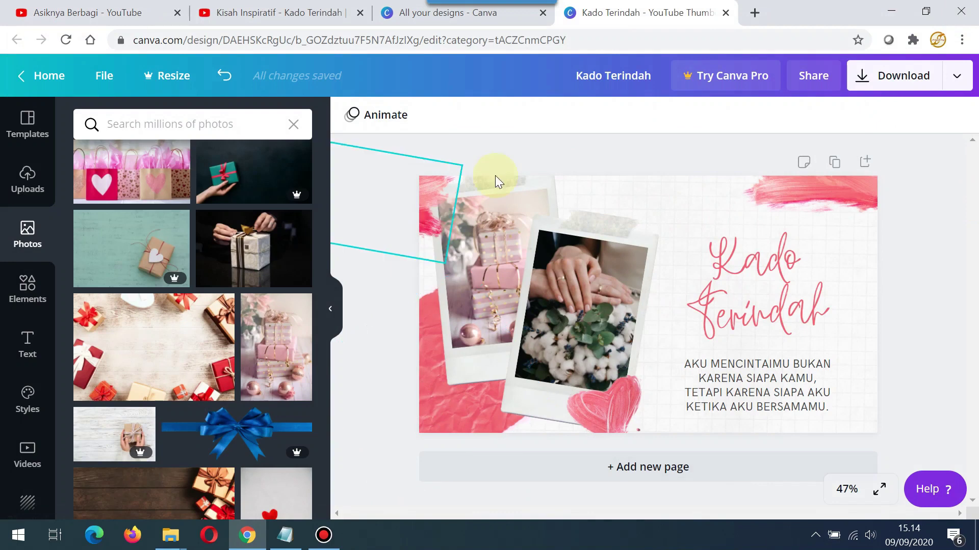
Close the Kado Terindah design's browser tab and reload the list of all designs.
{"action": "left_click", "coordinate": [726, 17]}
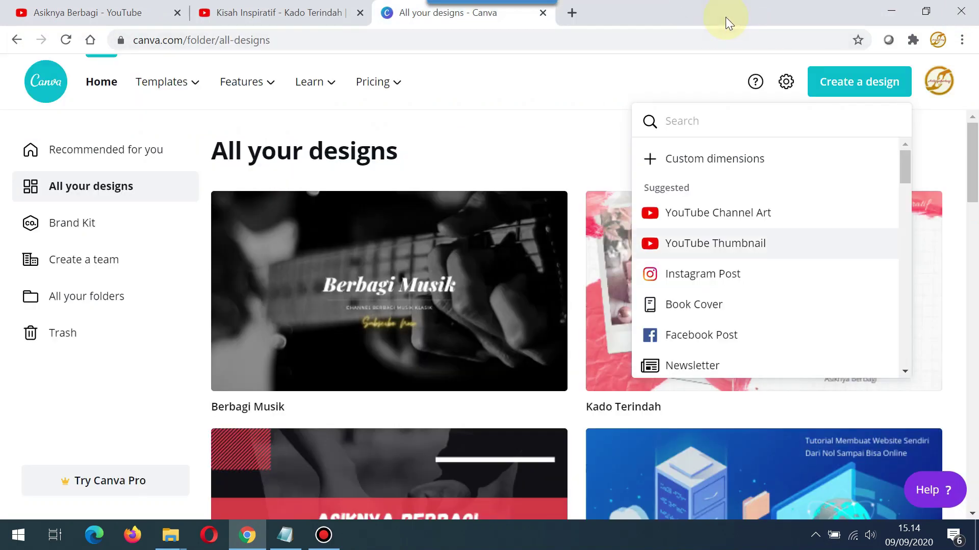
{"action": "left_click", "coordinate": [67, 41]}
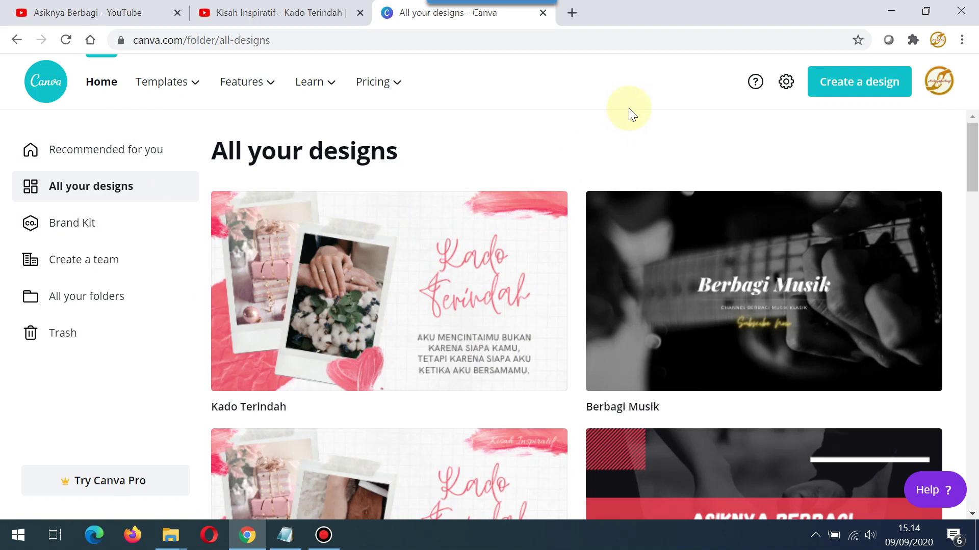
Review the YouTube channel page's banner and video thumbnails, switching back to Canva's designs list to compare.
{"action": "left_click", "coordinate": [78, 18]}
{"action": "scroll", "coordinate": [455, 229], "scroll_direction": "up", "scroll_amount": 3}
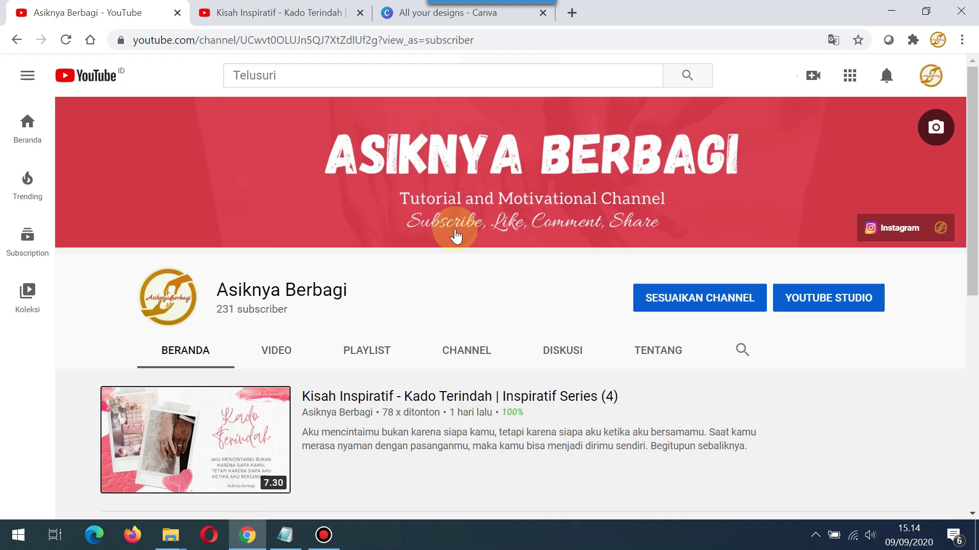
{"action": "left_click", "coordinate": [430, 13]}
{"action": "mouse_move", "coordinate": [377, 82]}
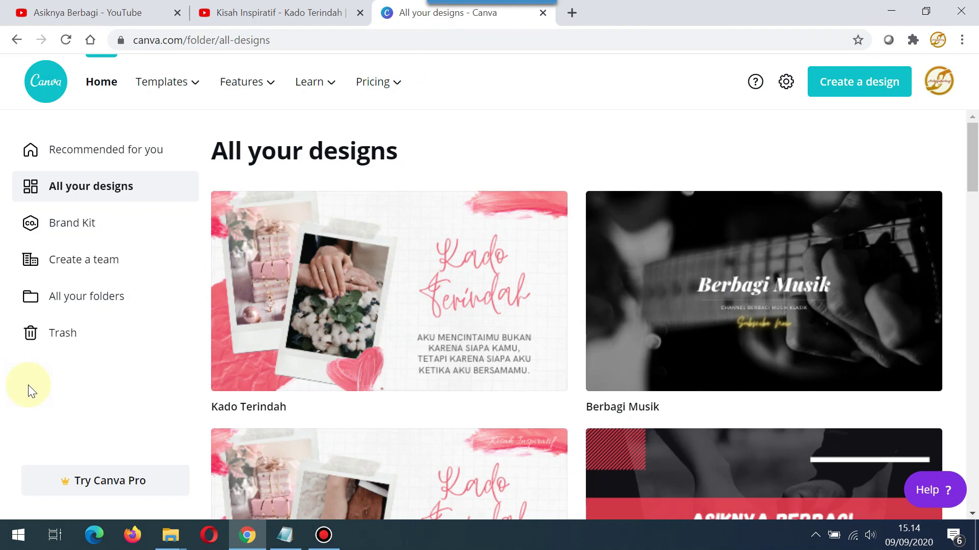
{"action": "left_click", "coordinate": [88, 13]}
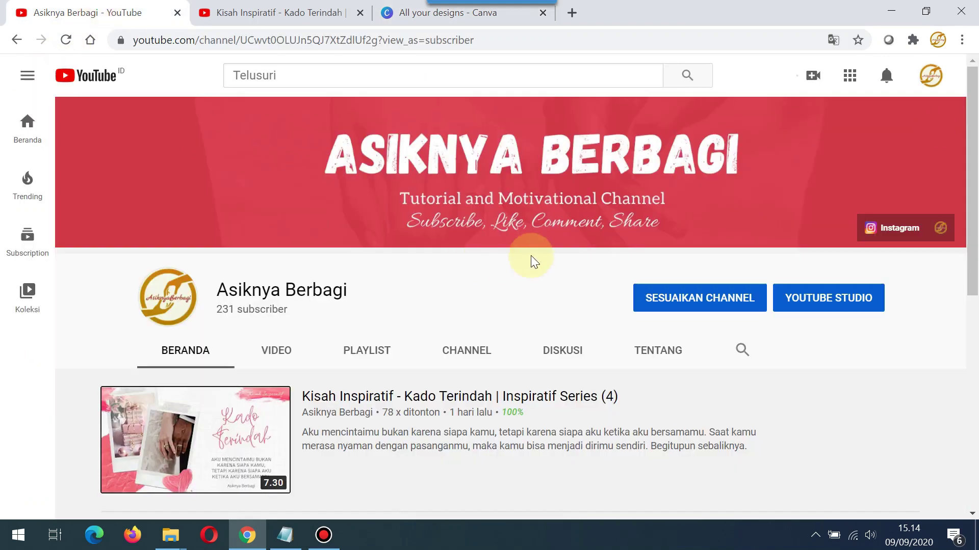
{"action": "scroll", "coordinate": [530, 256], "scroll_direction": "down", "scroll_amount": 5}
{"action": "scroll", "coordinate": [528, 281], "scroll_direction": "up", "scroll_amount": 5}
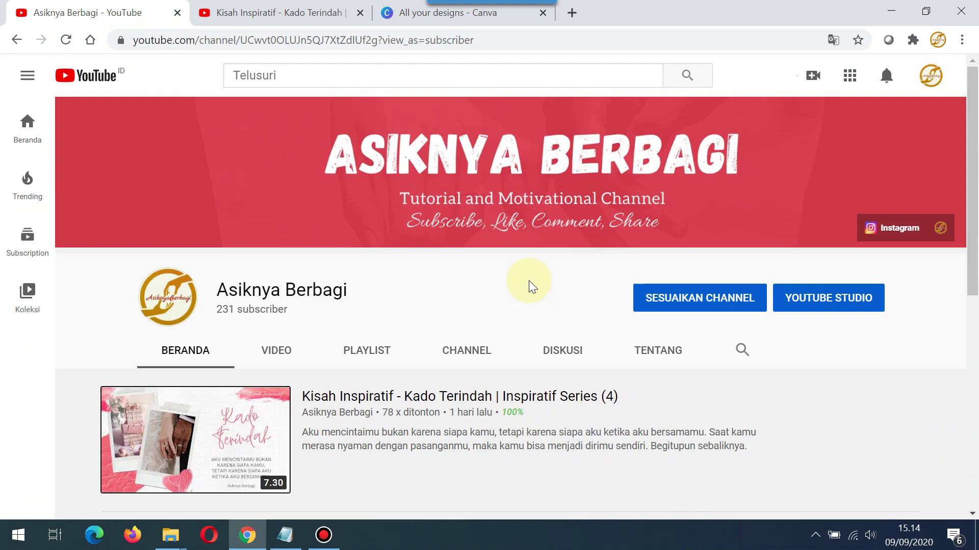